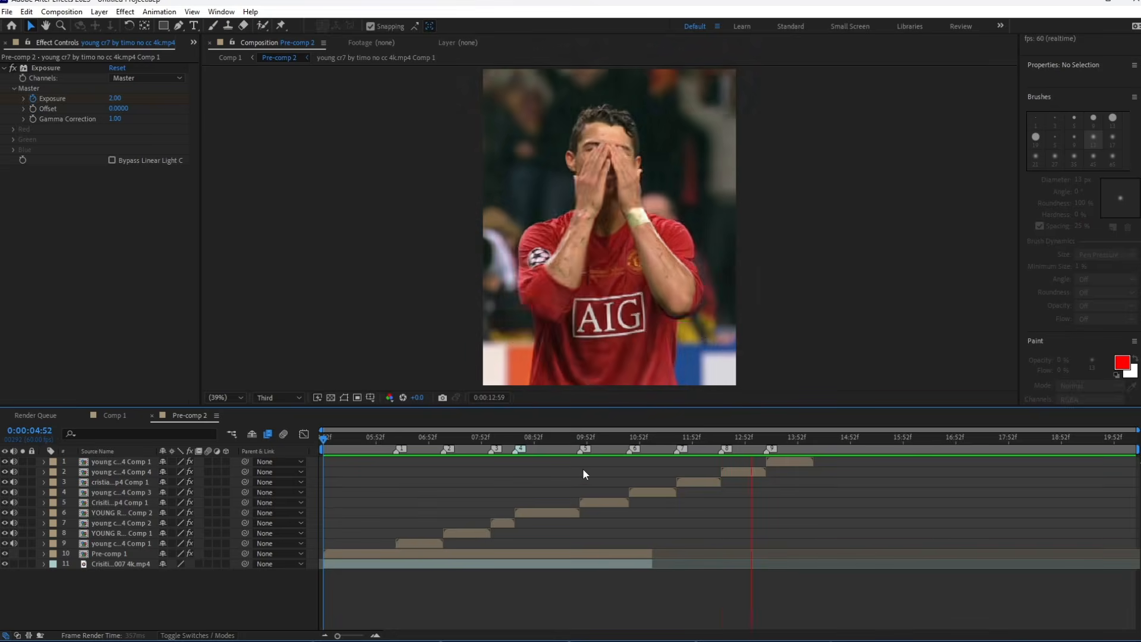
Examine the Time Remap speed and value curves inside layer 9's nested composition and return to Pre-comp 2.
{"action": "left_click", "coordinate": [426, 437]}
{"action": "double_click", "coordinate": [419, 541]}
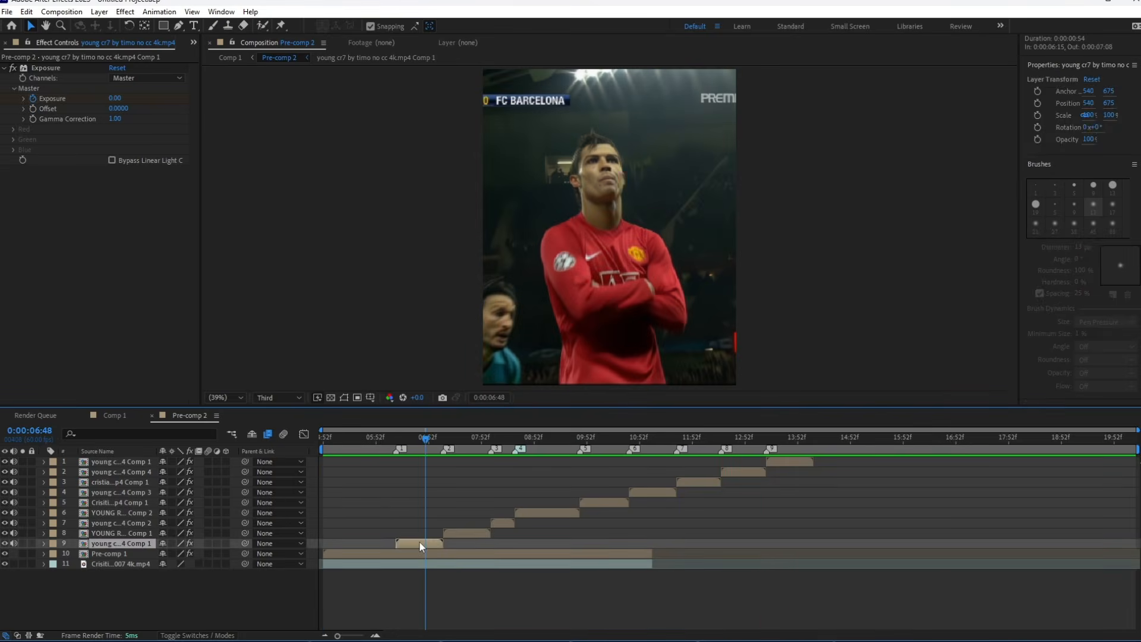
{"action": "left_click", "coordinate": [409, 465]}
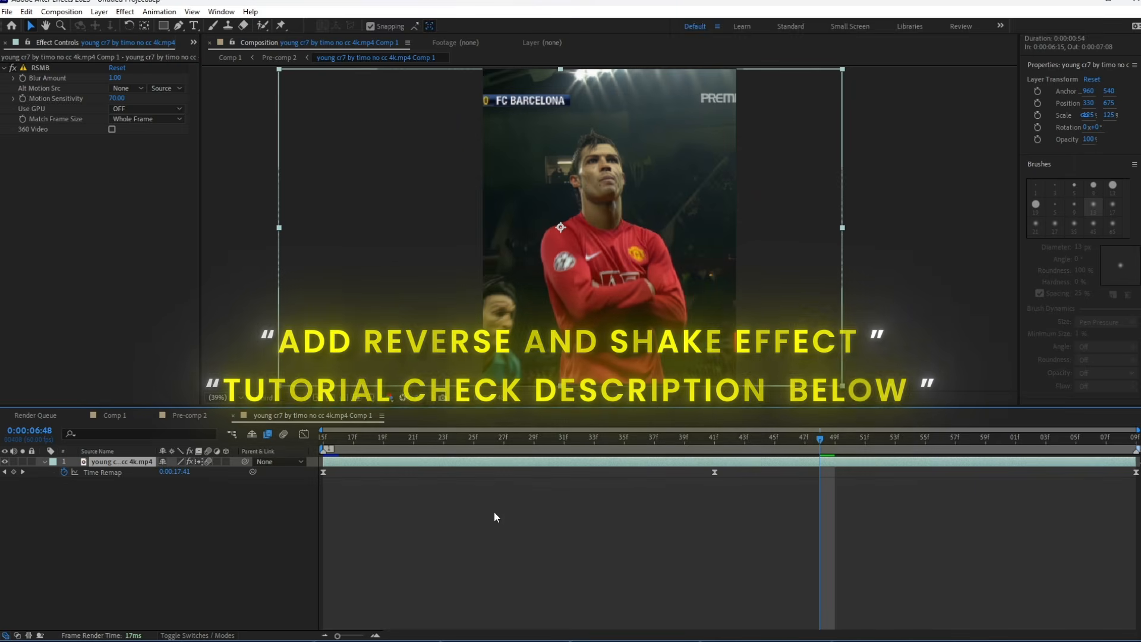
{"action": "key", "text": "ctrl+alt+t"}
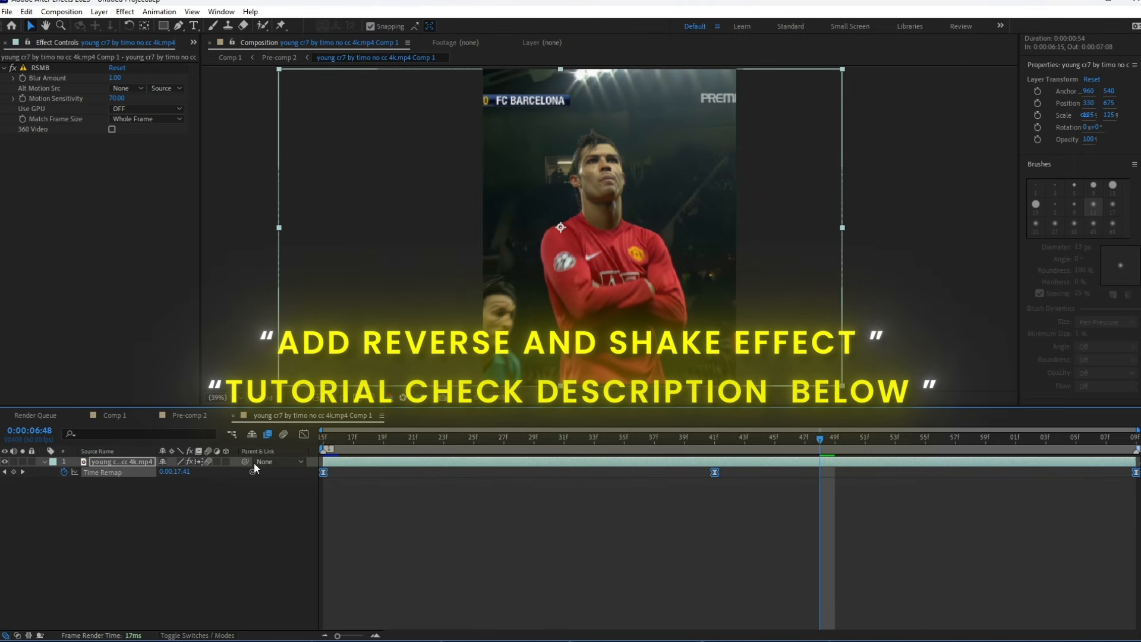
{"action": "left_click", "coordinate": [303, 434]}
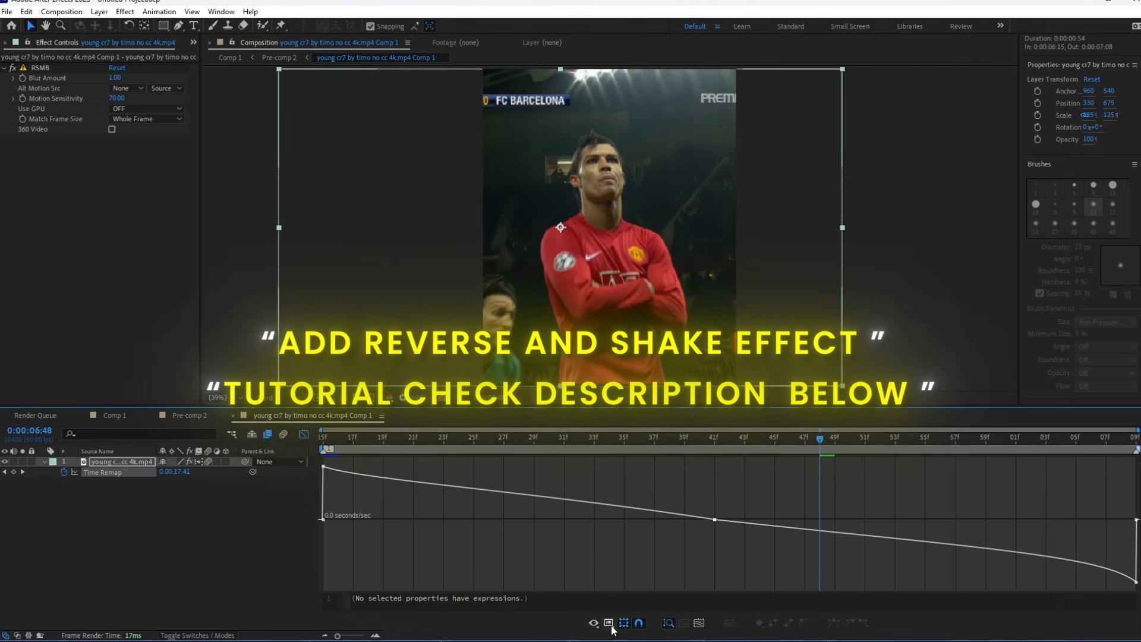
{"action": "right_click", "coordinate": [601, 470]}
{"action": "left_click", "coordinate": [648, 491]}
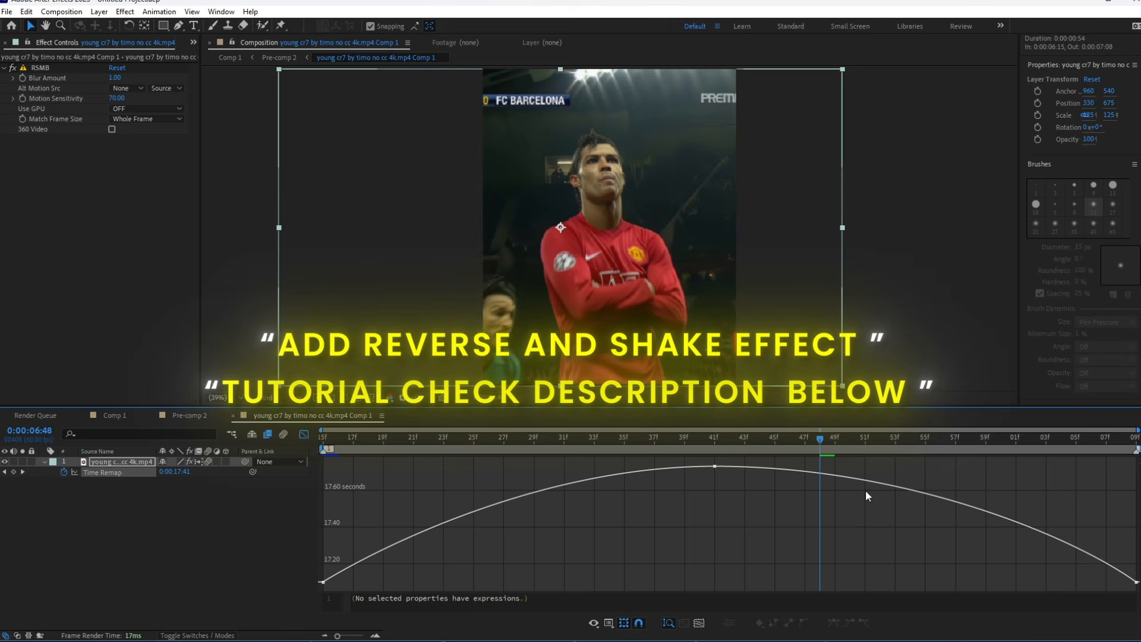
{"action": "left_click", "coordinate": [304, 434]}
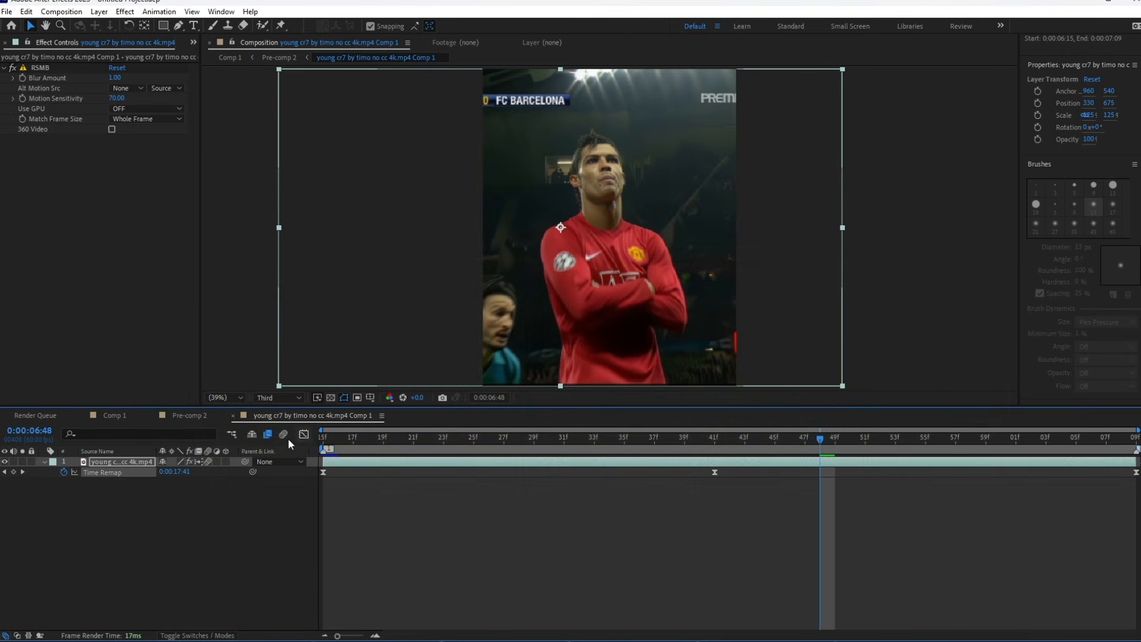
{"action": "left_click", "coordinate": [189, 416]}
Place the playhead at the start of the layer 9 clip, 0:00:06:15, and duplicate that clip.
{"action": "left_click_drag", "start_coordinate": [418, 451], "coordinate": [380, 469]}
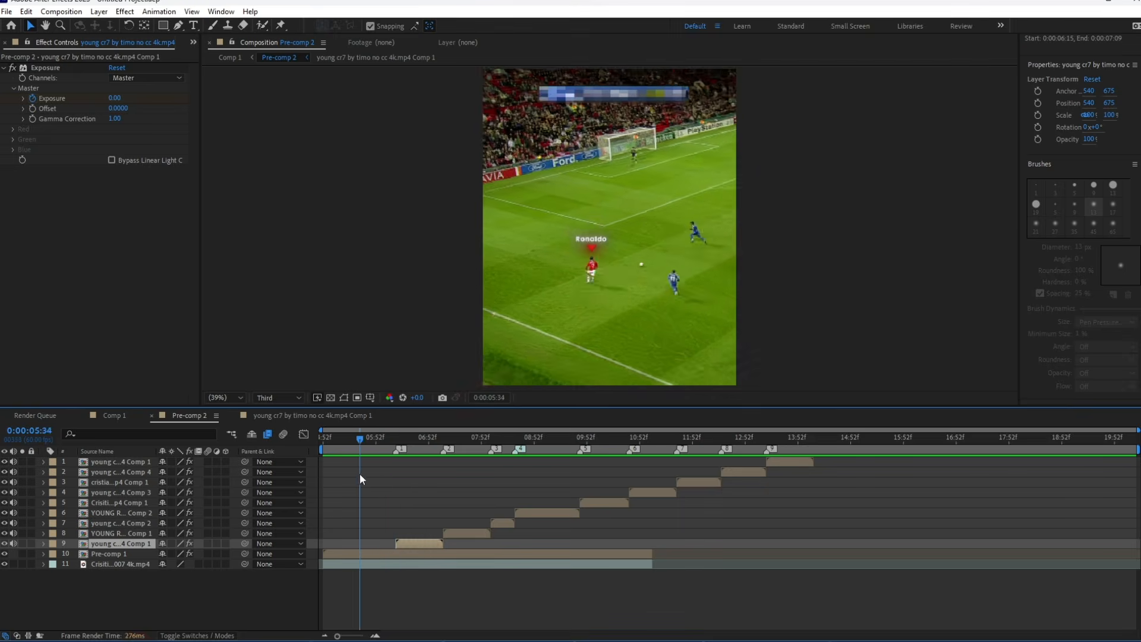
{"action": "left_click", "coordinate": [158, 597]}
{"action": "left_click_drag", "start_coordinate": [426, 437], "coordinate": [396, 442]}
{"action": "key", "text": "equal"}
{"action": "key", "text": "equal"}
{"action": "key", "text": "equal"}
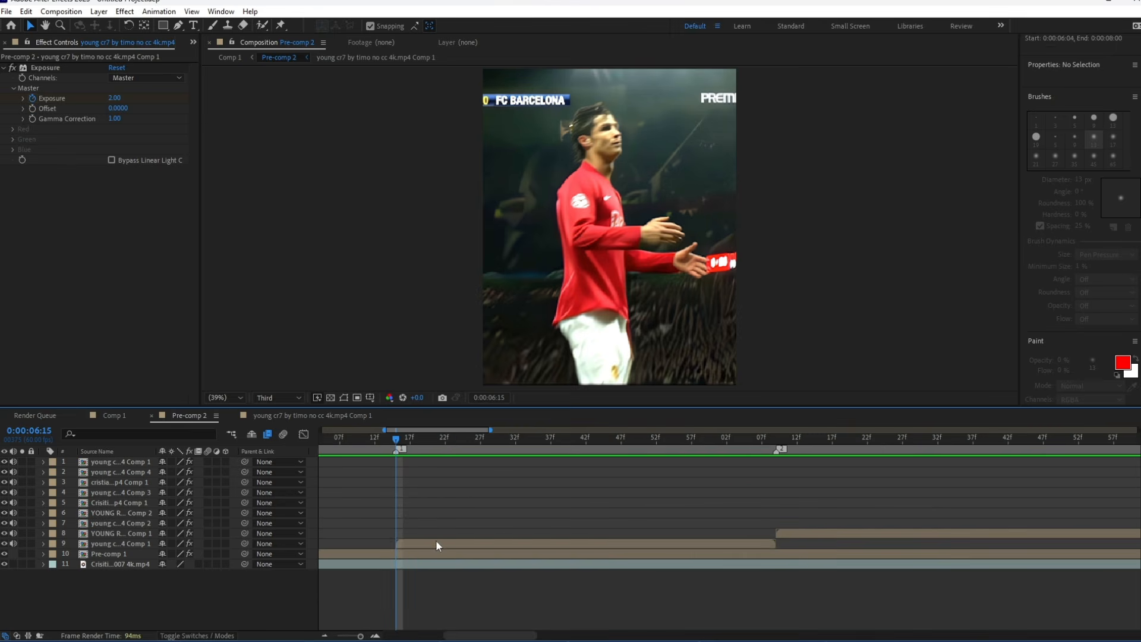
{"action": "left_click", "coordinate": [437, 543]}
{"action": "key", "text": "ctrl+d"}
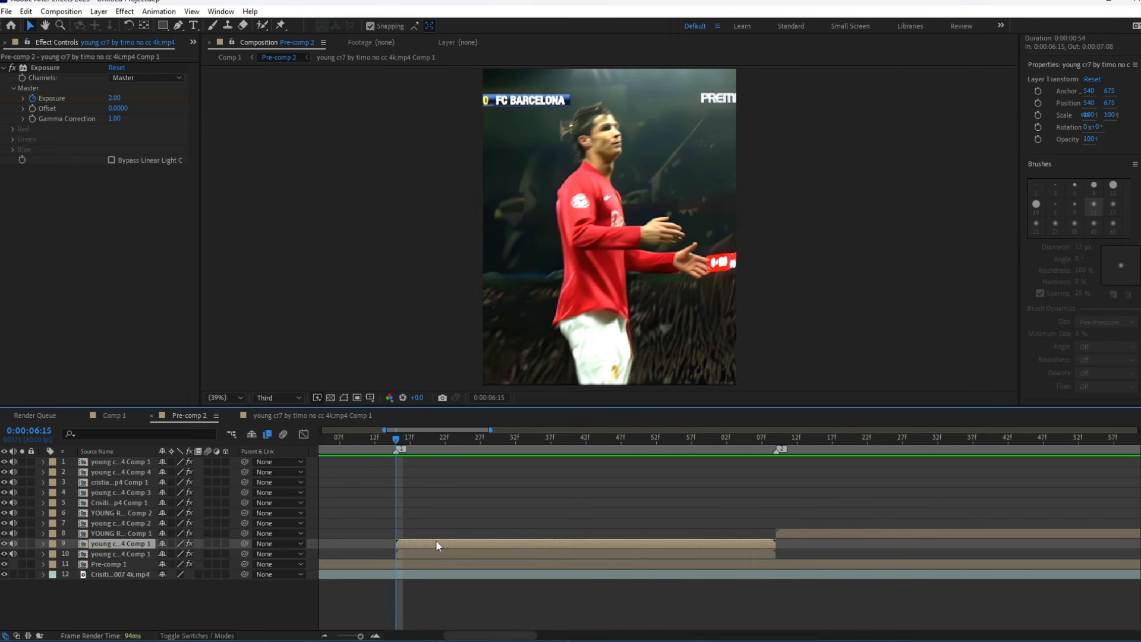
Freeze the duplicated clip on the current frame and remove its Exposure effect.
{"action": "right_click", "coordinate": [406, 545]}
{"action": "mouse_move", "coordinate": [460, 250]}
{"action": "left_click", "coordinate": [585, 289]}
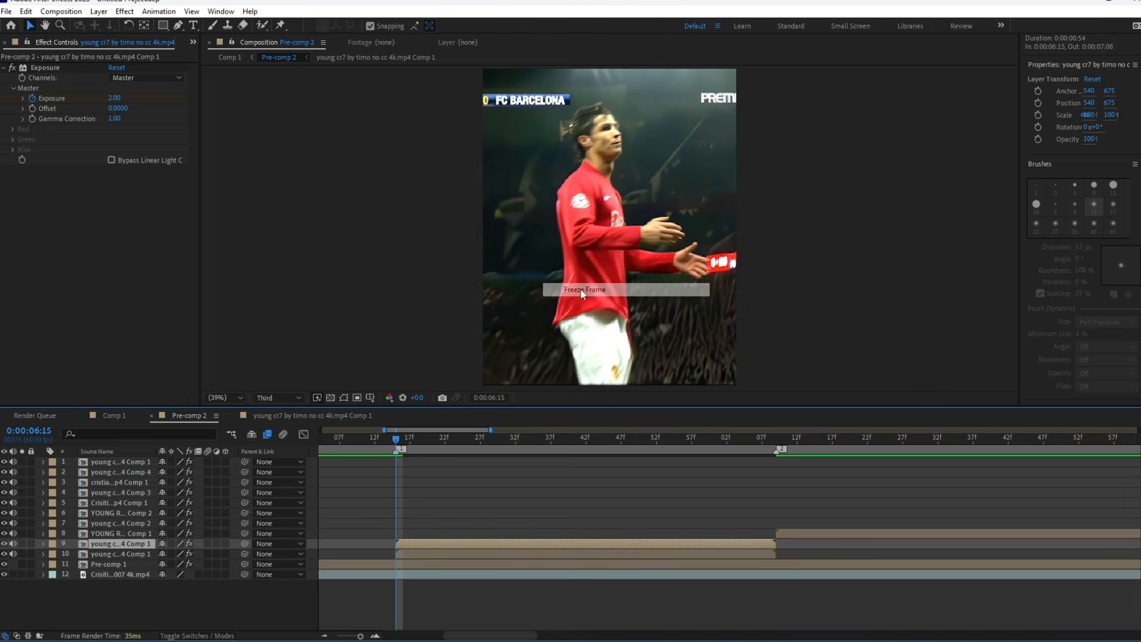
{"action": "left_click", "coordinate": [34, 70]}
{"action": "key", "text": "Delete"}
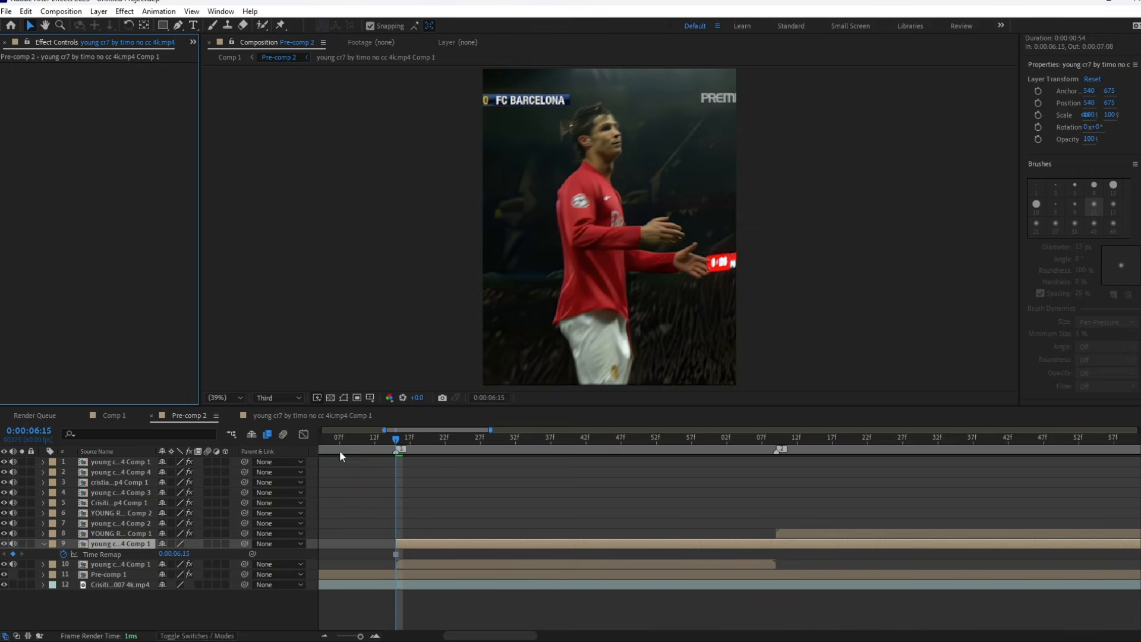
Shift the frozen layer earlier to start at about 0:00:05:35 and cut away everything after 0:00:06:15.
{"action": "left_click_drag", "start_coordinate": [425, 546], "coordinate": [672, 523]}
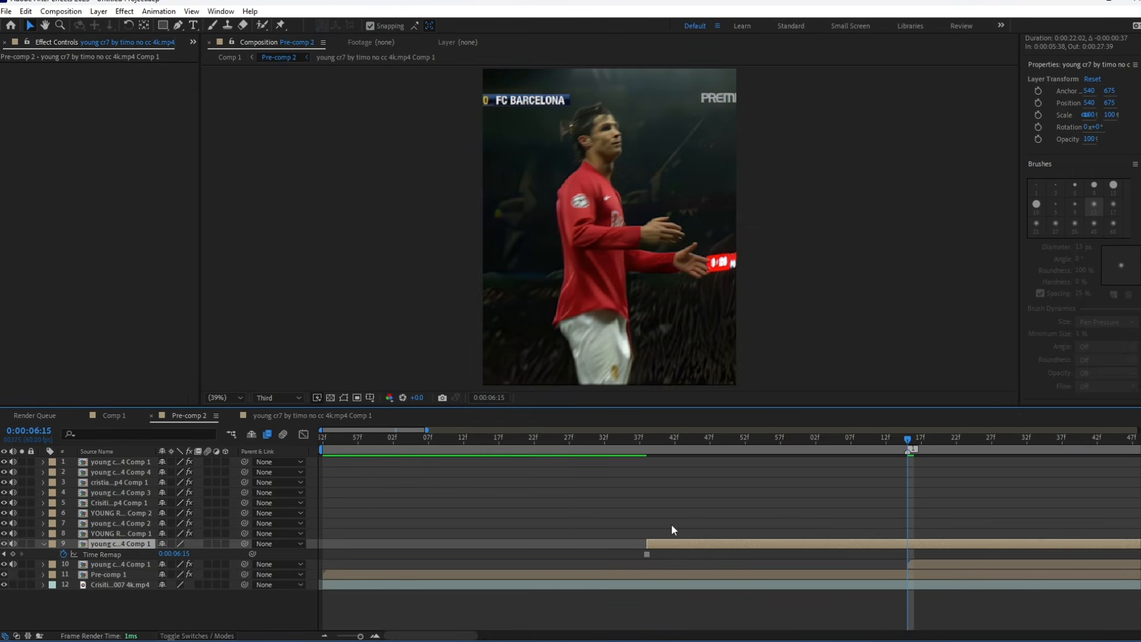
{"action": "scroll", "coordinate": [672, 523], "scroll_direction": "down", "scroll_amount": 2}
{"action": "scroll", "coordinate": [714, 539], "scroll_direction": "down", "scroll_amount": 2}
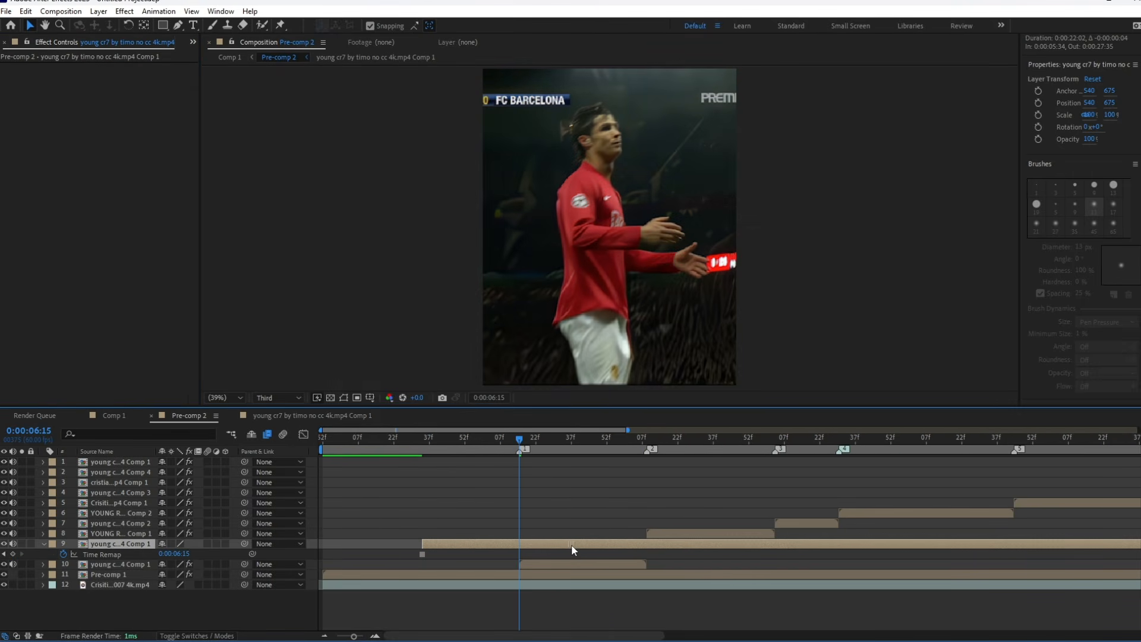
{"action": "key", "text": "ctrl+shift+d"}
{"action": "key", "text": "Delete"}
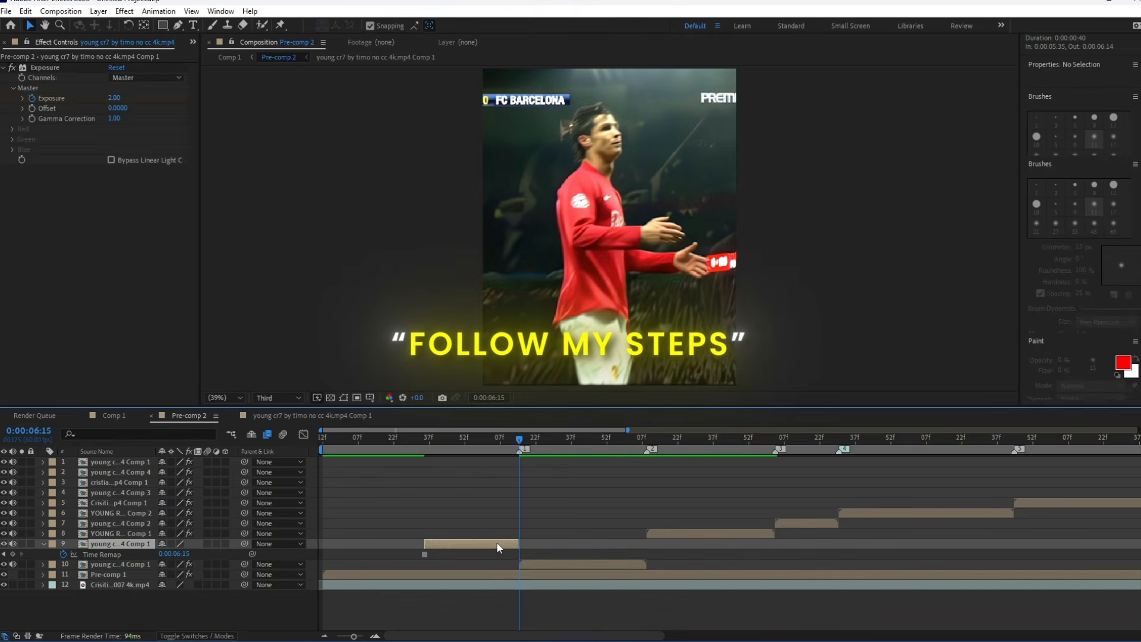
Place the playhead at the frozen layer's start, 0:00:05:35, and set the preview resolution to Full.
{"action": "left_click_drag", "start_coordinate": [479, 433], "coordinate": [424, 445]}
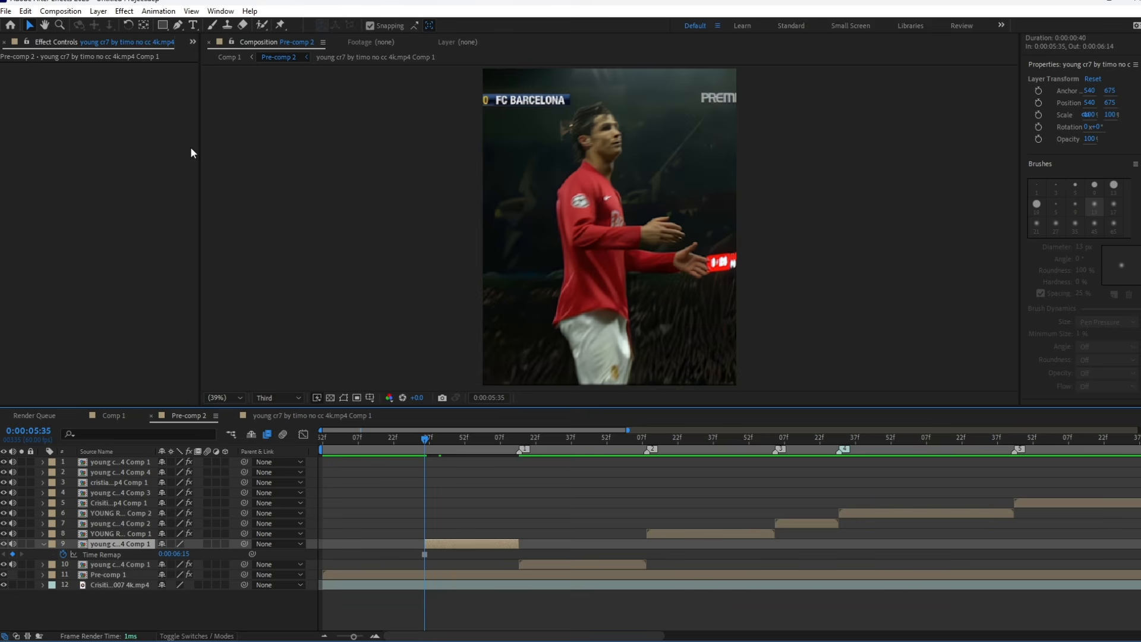
{"action": "left_click", "coordinate": [277, 397]}
{"action": "left_click", "coordinate": [277, 417]}
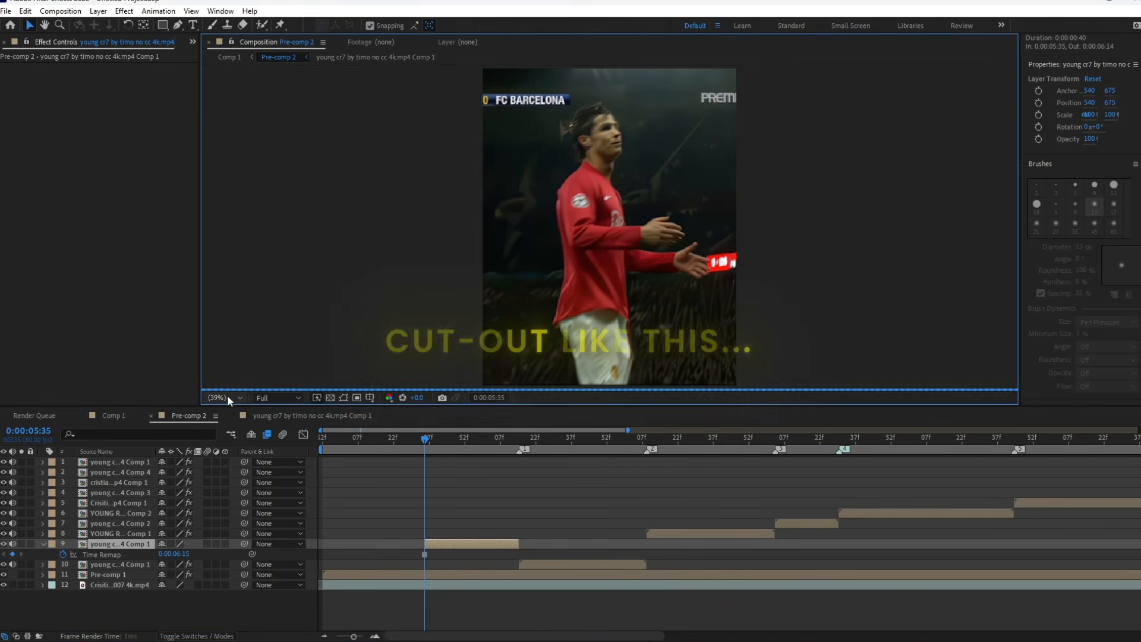
Start a Pen tool mask on the frozen layer at 200% view, tracing the rear edge of the player's shorts from the frame's bottom.
{"action": "key", "text": "g"}
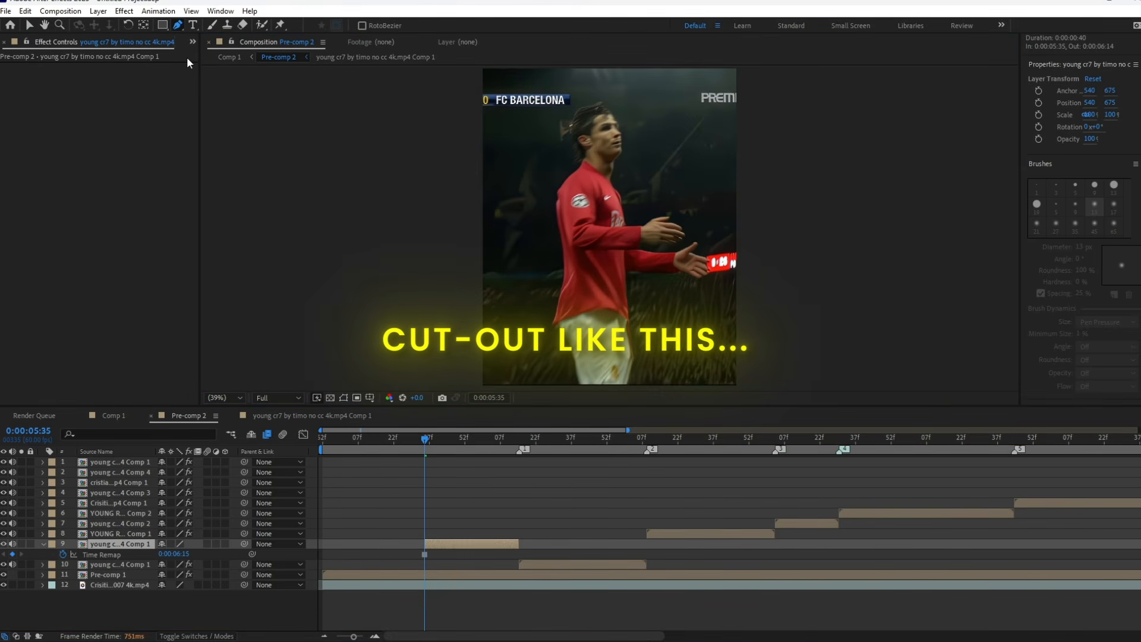
{"action": "left_click", "coordinate": [225, 398]}
{"action": "left_click", "coordinate": [240, 545]}
{"action": "key", "text": "space"}
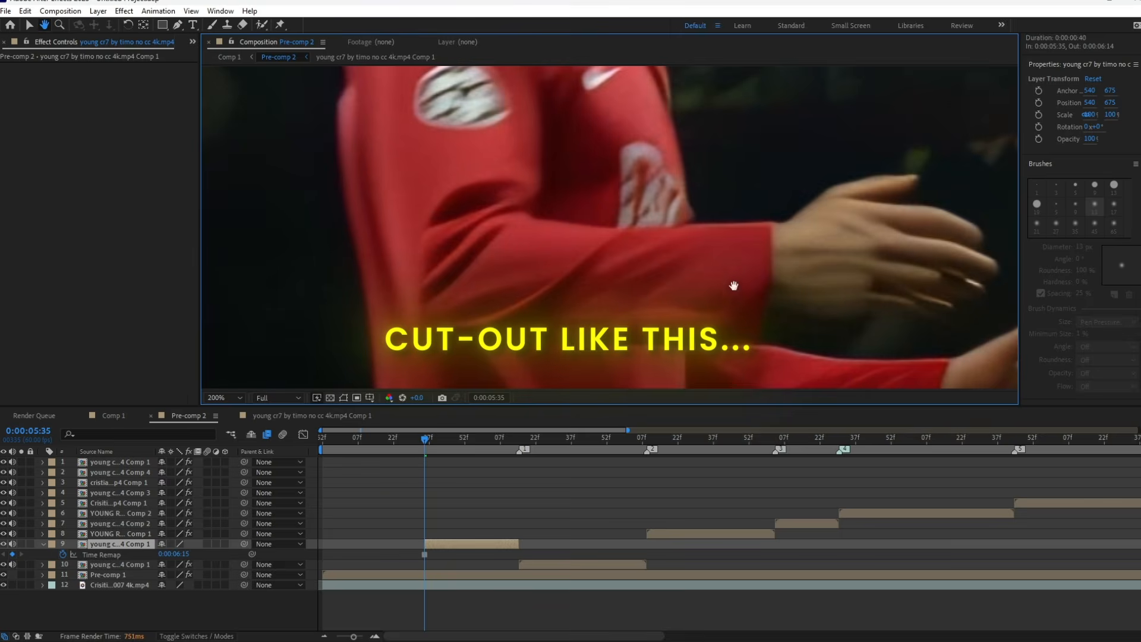
{"action": "left_click_drag", "start_coordinate": [734, 286], "coordinate": [782, 65]}
{"action": "left_click_drag", "start_coordinate": [728, 353], "coordinate": [796, 59]}
{"action": "left_click_drag", "start_coordinate": [734, 357], "coordinate": [810, 38]}
{"action": "left_click_drag", "start_coordinate": [781, 190], "coordinate": [738, 369]}
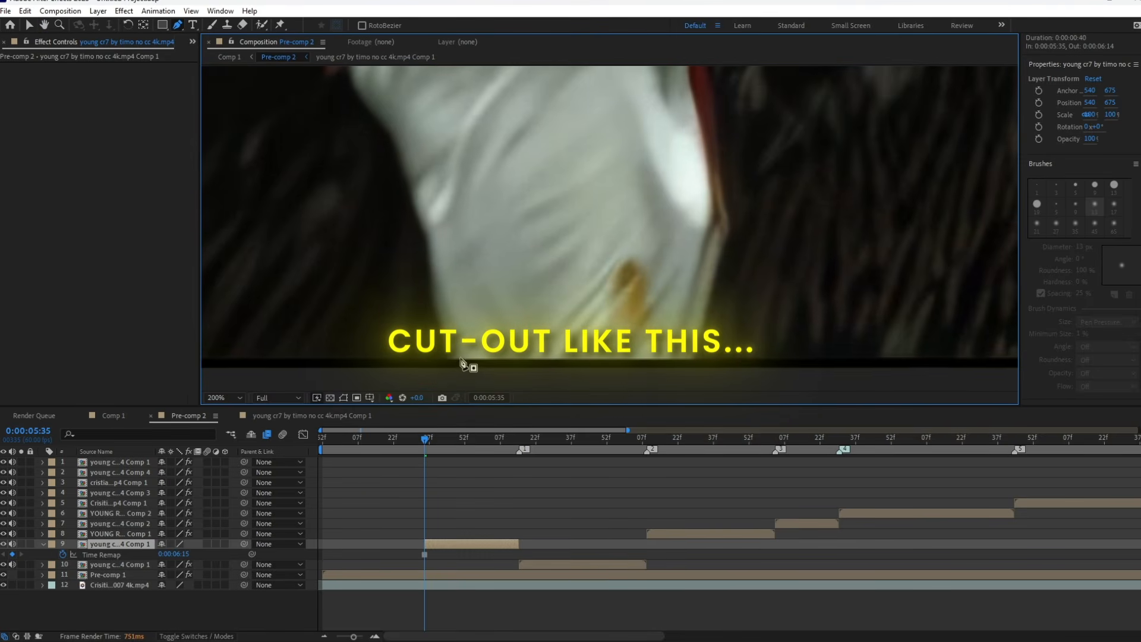
{"action": "left_click", "coordinate": [450, 361]}
{"action": "left_click_drag", "start_coordinate": [417, 162], "coordinate": [480, 306]}
{"action": "left_click", "coordinate": [478, 303]}
{"action": "left_click", "coordinate": [459, 230]}
{"action": "left_click", "coordinate": [437, 208]}
{"action": "left_click", "coordinate": [408, 187]}
{"action": "left_click", "coordinate": [386, 133]}
Continue the mask up the back of the player's shirt and behind the head.
{"action": "left_click_drag", "start_coordinate": [416, 107], "coordinate": [504, 312]}
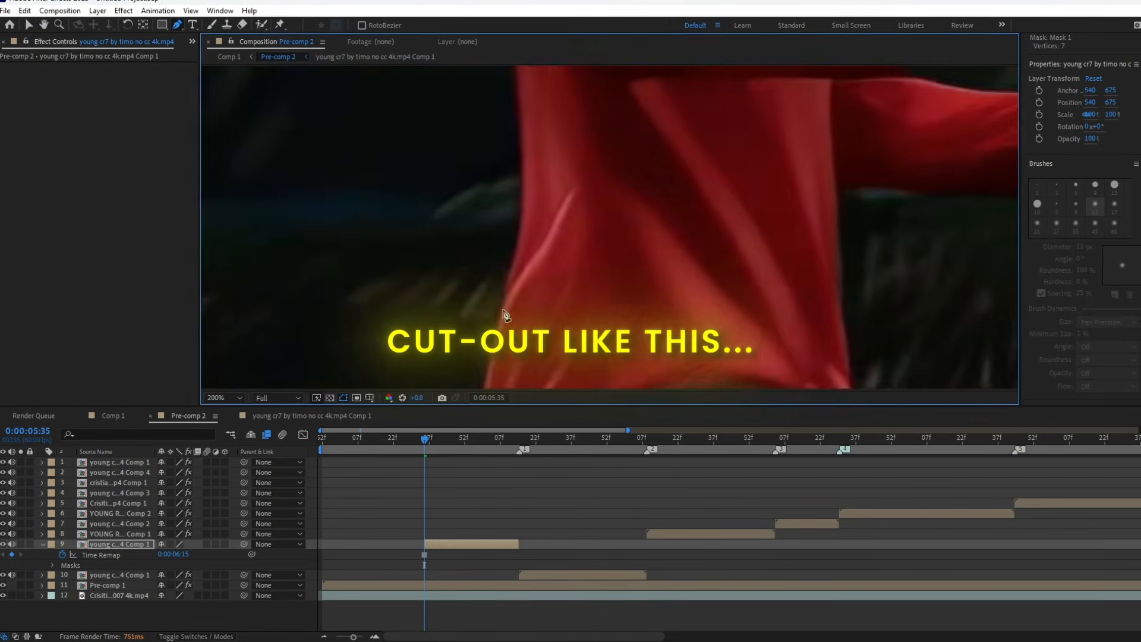
{"action": "left_click", "coordinate": [504, 312]}
{"action": "mouse_move", "coordinate": [607, 142]}
{"action": "left_mouse_down"}
{"action": "mouse_move", "coordinate": [636, 391]}
{"action": "mouse_move", "coordinate": [612, 356]}
{"action": "mouse_move", "coordinate": [597, 365]}
{"action": "left_mouse_up"}
{"action": "left_click", "coordinate": [565, 311]}
{"action": "left_click", "coordinate": [550, 152]}
{"action": "left_click_drag", "start_coordinate": [574, 257], "coordinate": [589, 238]}
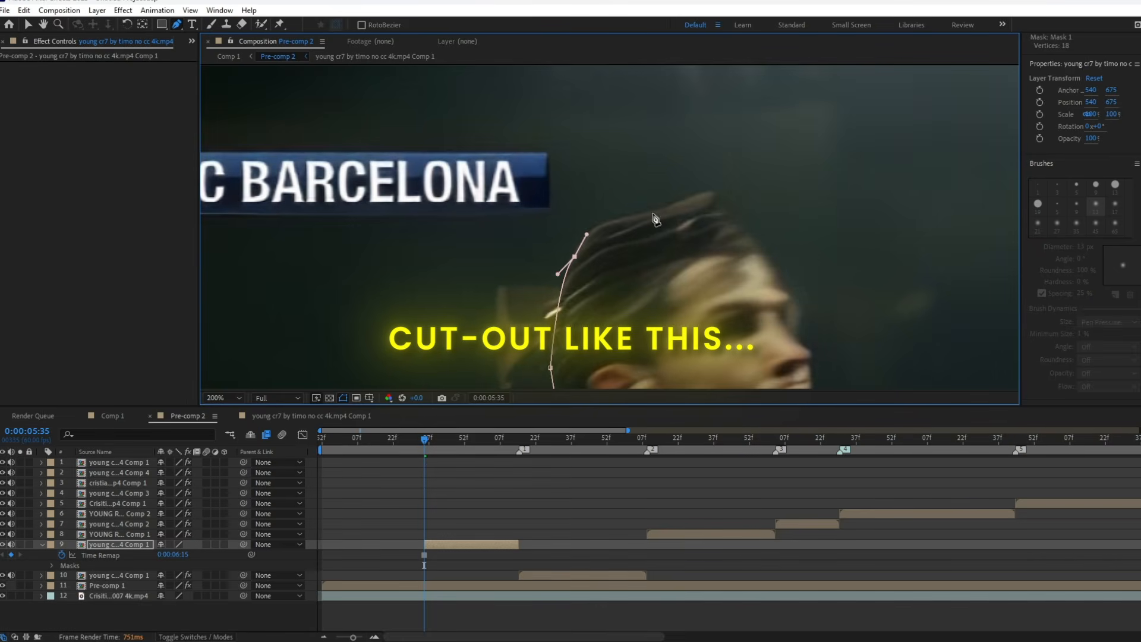
Trace the mask over the player's hair and along the face, neck and chest.
{"action": "left_click", "coordinate": [652, 215]}
{"action": "left_click", "coordinate": [718, 192]}
{"action": "left_click_drag", "start_coordinate": [749, 235], "coordinate": [609, 122]}
{"action": "mouse_move", "coordinate": [655, 213]}
{"action": "left_mouse_down"}
{"action": "mouse_move", "coordinate": [647, 236]}
{"action": "mouse_move", "coordinate": [682, 254]}
{"action": "left_mouse_up"}
{"action": "left_click", "coordinate": [672, 281]}
{"action": "left_click_drag", "start_coordinate": [674, 319], "coordinate": [657, 212]}
{"action": "mouse_move", "coordinate": [634, 257]}
{"action": "left_mouse_down"}
{"action": "mouse_move", "coordinate": [601, 285]}
{"action": "mouse_move", "coordinate": [627, 220]}
{"action": "left_mouse_up"}
{"action": "left_click", "coordinate": [607, 317]}
{"action": "left_click_drag", "start_coordinate": [632, 272], "coordinate": [594, 168]}
{"action": "left_click_drag", "start_coordinate": [603, 229], "coordinate": [627, 247]}
{"action": "mouse_move", "coordinate": [620, 278]}
{"action": "left_mouse_down"}
{"action": "mouse_move", "coordinate": [627, 313]}
{"action": "mouse_move", "coordinate": [636, 220]}
{"action": "left_mouse_up"}
{"action": "left_click", "coordinate": [632, 240]}
Reveal the layer's mask properties and extend the mask along the upper forearm and the top of the upper hand.
{"action": "key", "text": "v"}
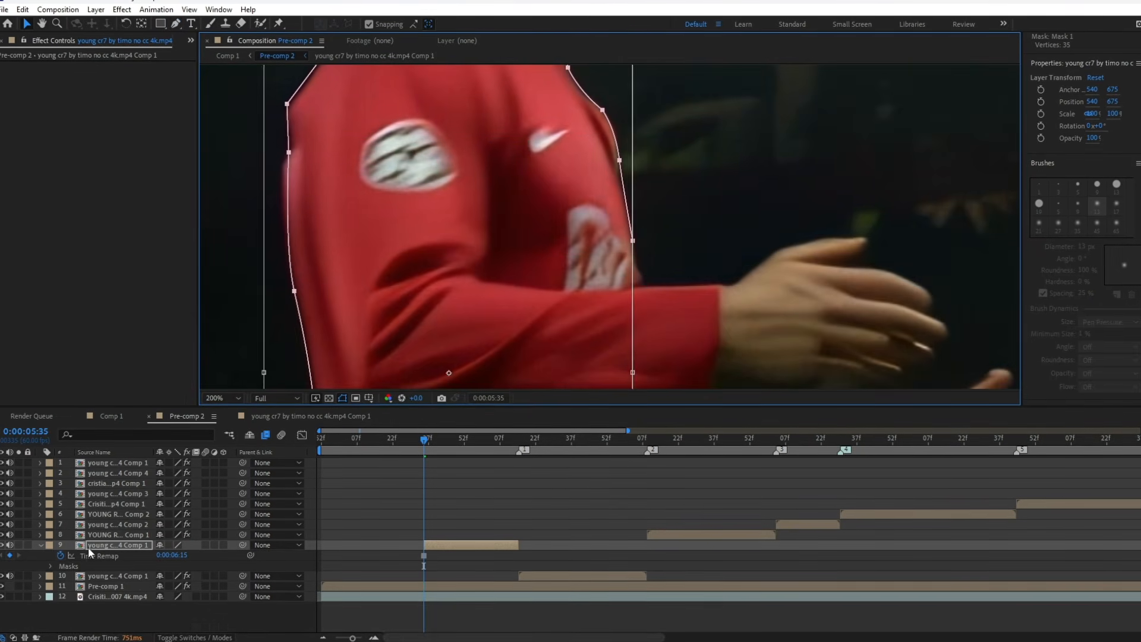
{"action": "left_click", "coordinate": [50, 566]}
{"action": "key", "text": "g"}
{"action": "left_click", "coordinate": [644, 281]}
{"action": "left_click_drag", "start_coordinate": [661, 287], "coordinate": [675, 288]}
{"action": "left_click", "coordinate": [717, 283]}
{"action": "left_click", "coordinate": [730, 285]}
{"action": "left_click_drag", "start_coordinate": [772, 256], "coordinate": [782, 246]}
Carry the mask around the upper hand's fingertips and back along its underside to the sleeve.
{"action": "mouse_move", "coordinate": [717, 279]}
{"action": "left_mouse_down"}
{"action": "mouse_move", "coordinate": [747, 284]}
{"action": "mouse_move", "coordinate": [677, 317]}
{"action": "left_mouse_up"}
{"action": "left_click_drag", "start_coordinate": [765, 312], "coordinate": [608, 304]}
{"action": "left_click", "coordinate": [651, 326]}
{"action": "left_click_drag", "start_coordinate": [665, 357], "coordinate": [632, 255]}
{"action": "left_click_drag", "start_coordinate": [617, 278], "coordinate": [596, 272]}
{"action": "left_click", "coordinate": [589, 304]}
{"action": "left_click", "coordinate": [407, 304]}
Trace the mask along the lower forearm's top edge and around the lower hand's thumb and fingers.
{"action": "left_click_drag", "start_coordinate": [464, 350], "coordinate": [506, 358]}
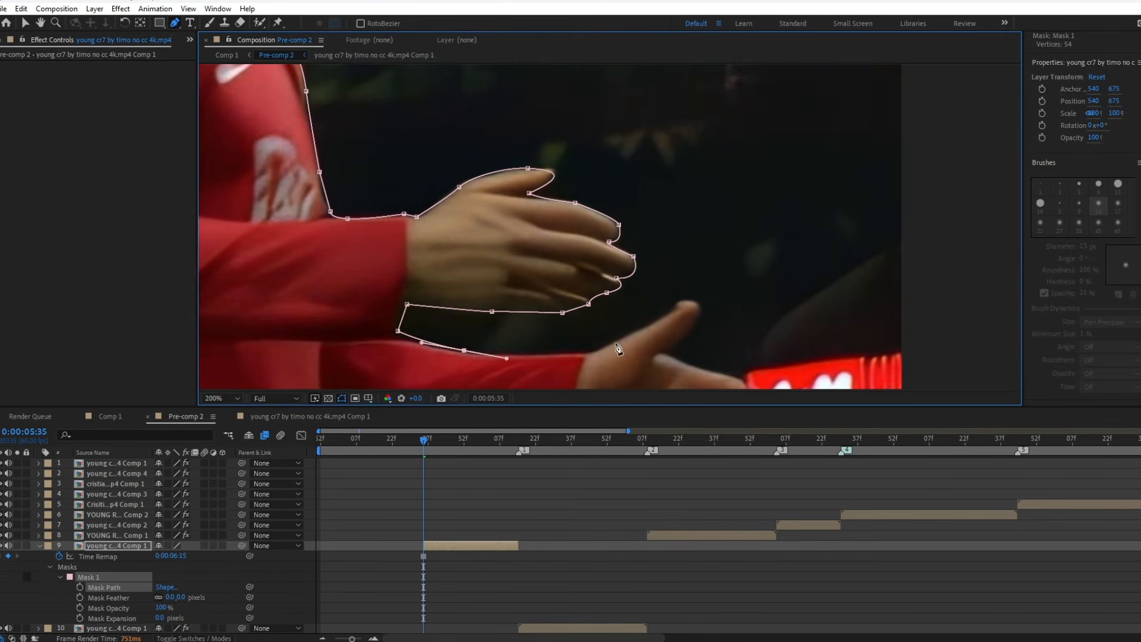
{"action": "left_click_drag", "start_coordinate": [618, 342], "coordinate": [650, 322]}
{"action": "left_click", "coordinate": [688, 302]}
{"action": "left_click_drag", "start_coordinate": [687, 302], "coordinate": [628, 201]}
{"action": "left_click_drag", "start_coordinate": [605, 253], "coordinate": [537, 301]}
{"action": "left_click", "coordinate": [686, 281]}
{"action": "left_click_drag", "start_coordinate": [682, 309], "coordinate": [667, 310]}
{"action": "left_click", "coordinate": [694, 363]}
{"action": "left_click_drag", "start_coordinate": [635, 377], "coordinate": [604, 376]}
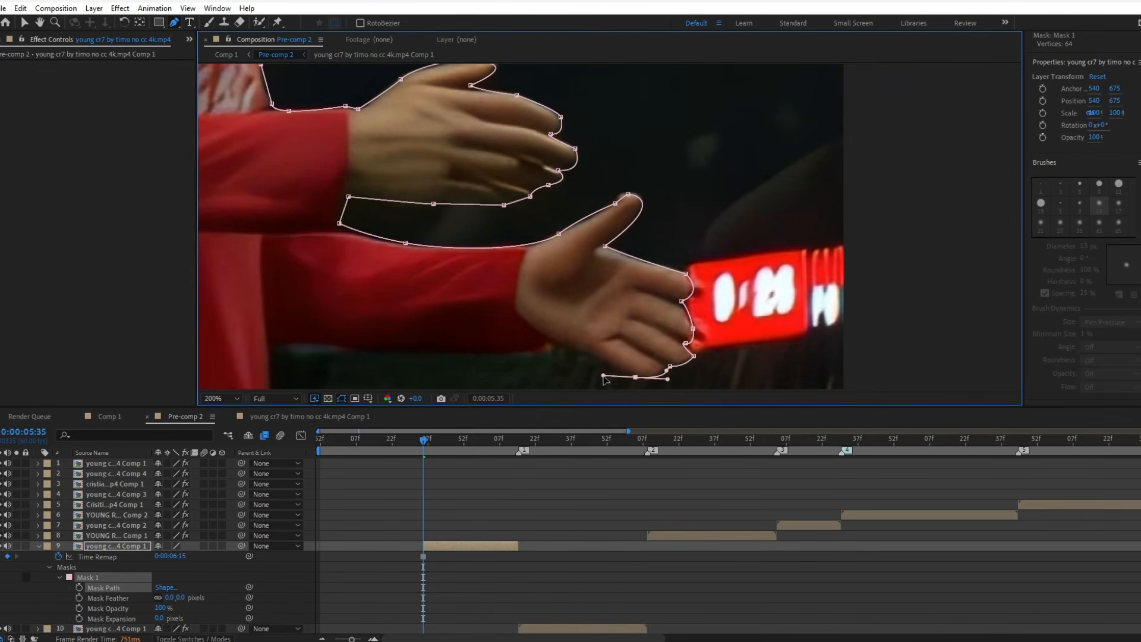
Trace the lower arm's underside and the front of the shirt and shorts, closing the mask at its starting point.
{"action": "left_click", "coordinate": [716, 270]}
{"action": "left_click_drag", "start_coordinate": [529, 281], "coordinate": [502, 280]}
{"action": "left_click", "coordinate": [431, 278]}
{"action": "left_click", "coordinate": [476, 311]}
{"action": "left_click", "coordinate": [545, 172]}
{"action": "left_click", "coordinate": [513, 314]}
{"action": "left_click", "coordinate": [483, 372]}
{"action": "left_click", "coordinate": [266, 311]}
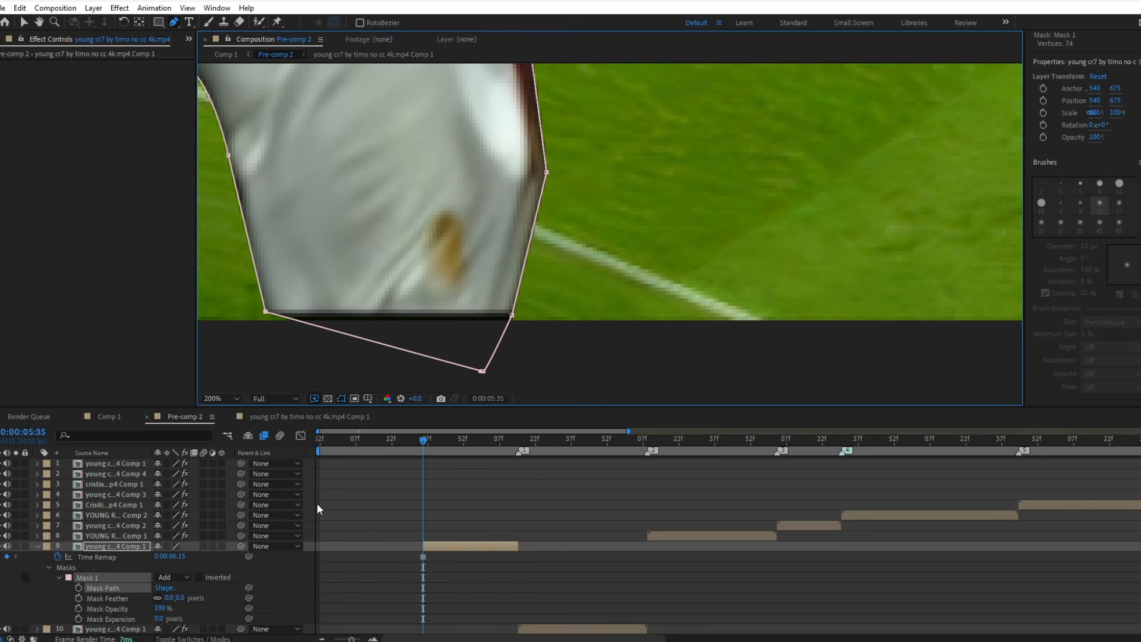
Fit the whole composition in the viewer, deselect the layer and set the preview resolution to Third.
{"action": "key", "text": "shift+slash"}
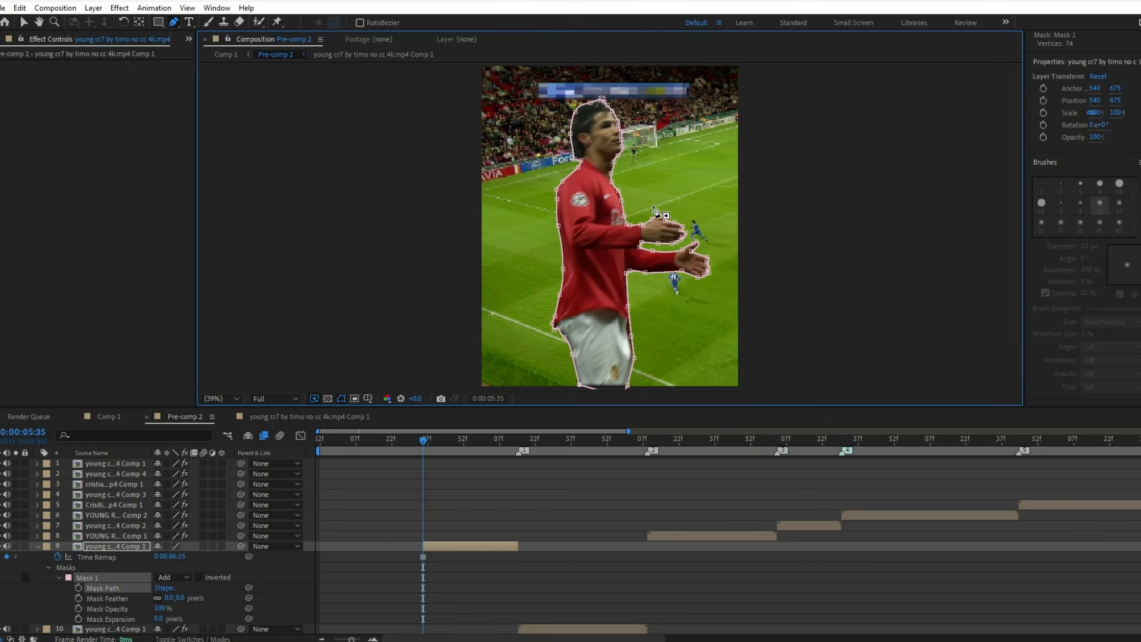
{"action": "left_click", "coordinate": [454, 577]}
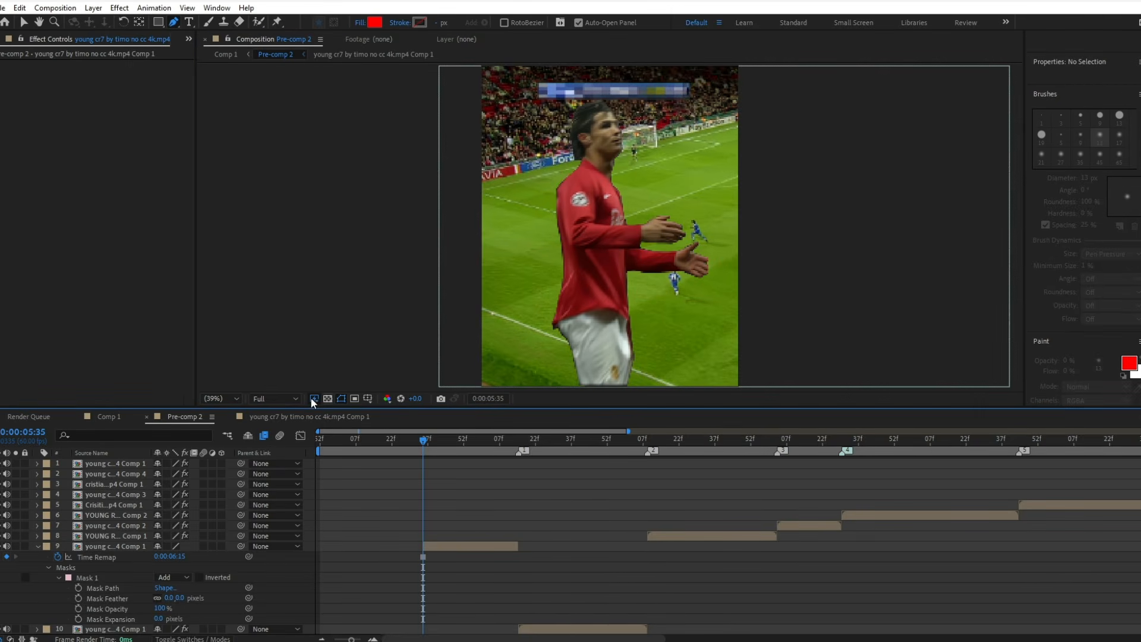
{"action": "left_click", "coordinate": [275, 399]}
{"action": "left_click", "coordinate": [276, 455]}
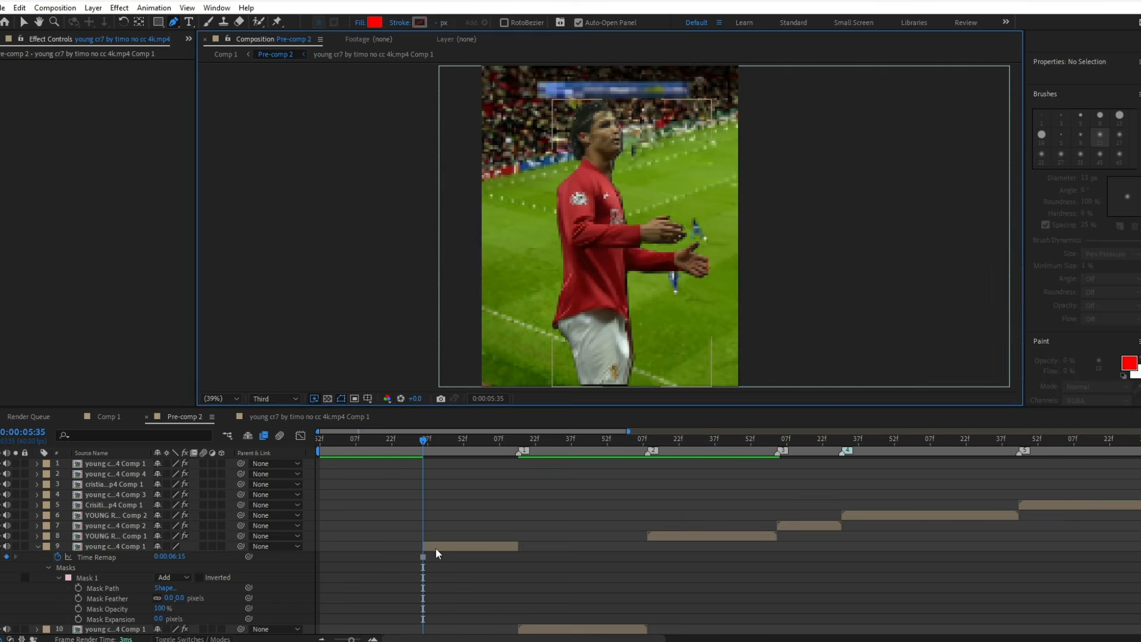
Apply the Fill effect to the masked cut-out layer and collapse its settings.
{"action": "left_click", "coordinate": [435, 548]}
{"action": "key", "text": "ctrl+space"}
{"action": "type", "text": "fi"}
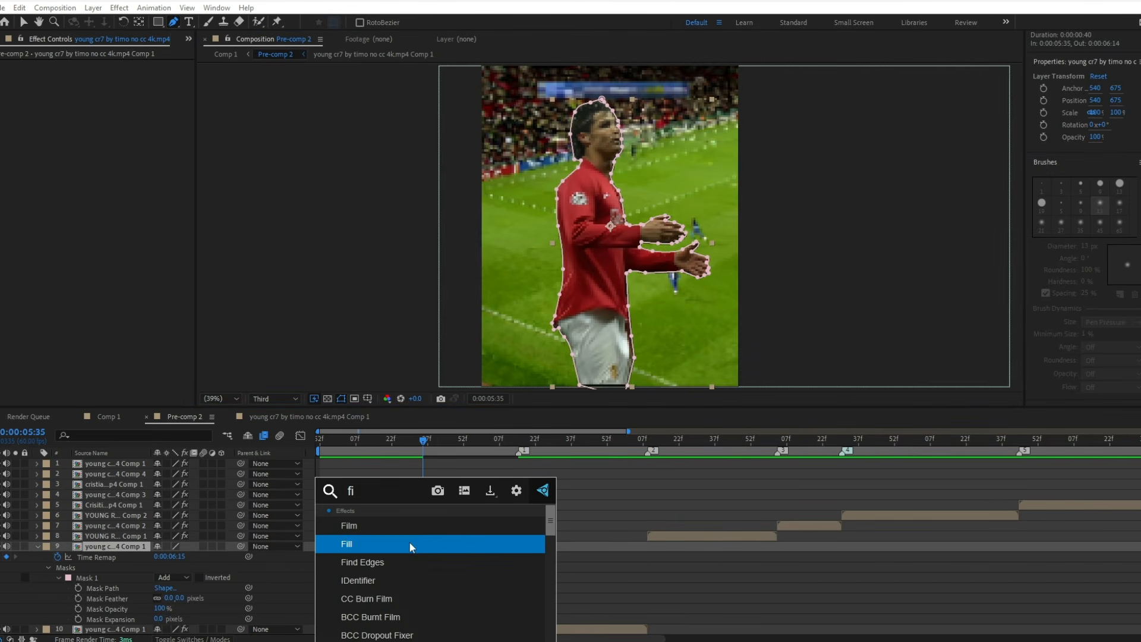
{"action": "left_click", "coordinate": [379, 543]}
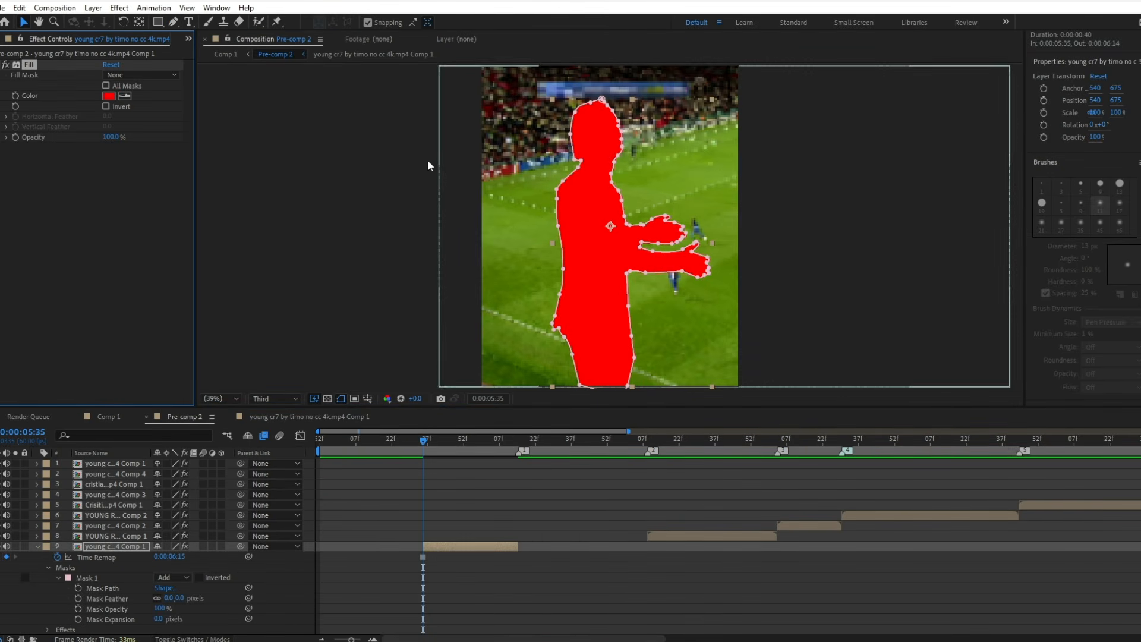
{"action": "left_click", "coordinate": [86, 219]}
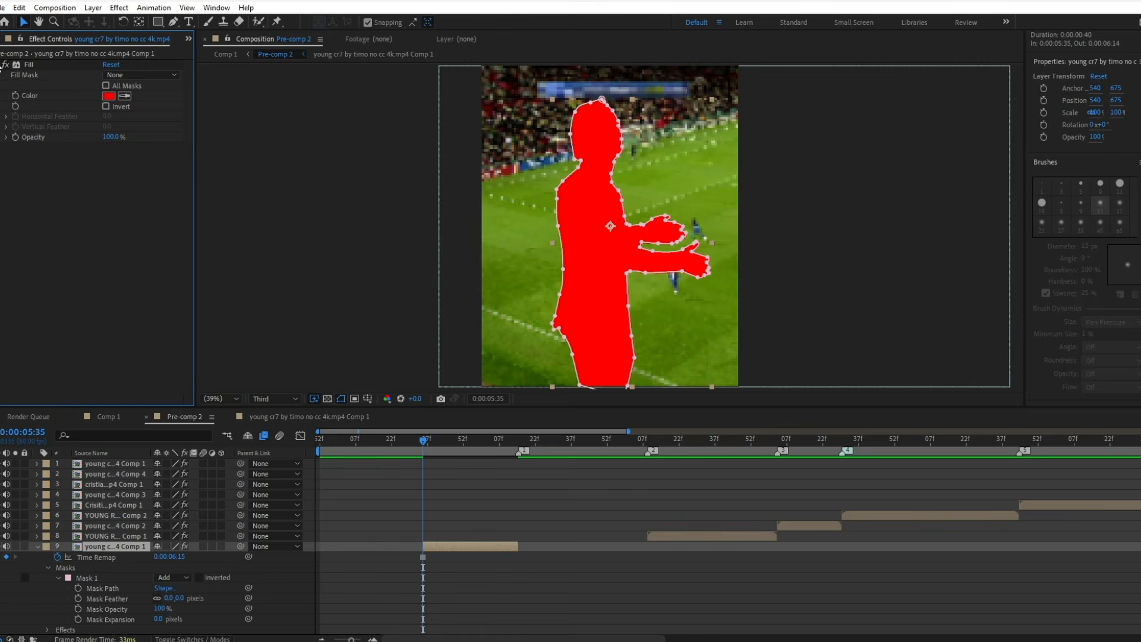
{"action": "left_click", "coordinate": [2, 65]}
Add a Drop Shadow effect with softness 10 to the cut-out layer and duplicate the effect.
{"action": "key", "text": "ctrl+space"}
{"action": "type", "text": "dr"}
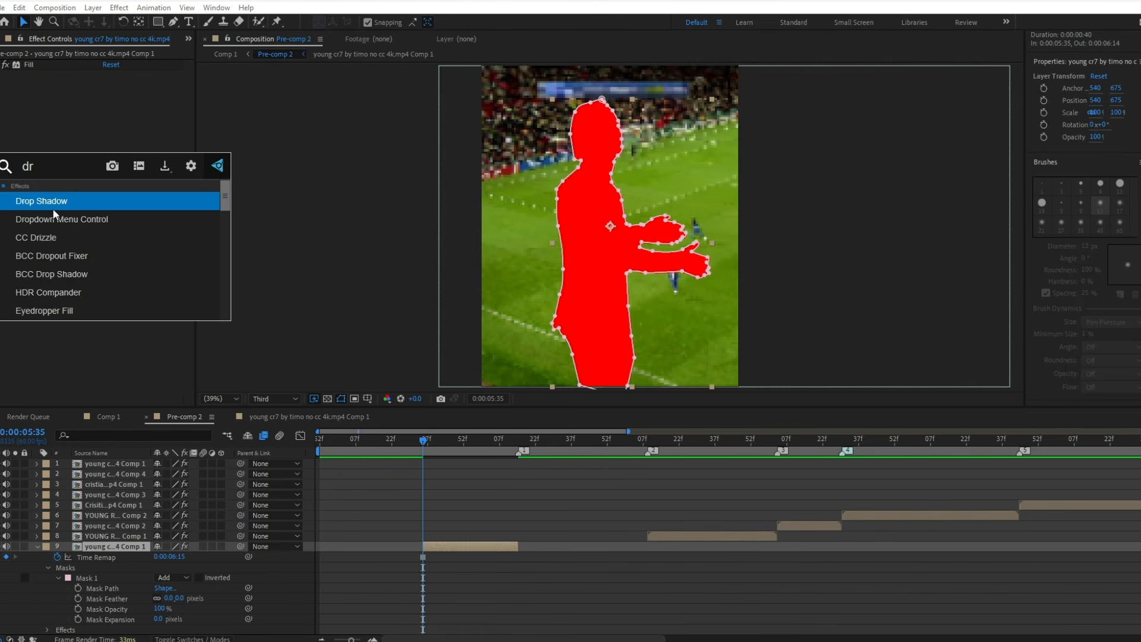
{"action": "left_click", "coordinate": [53, 208]}
{"action": "left_click_drag", "start_coordinate": [107, 96], "coordinate": [117, 145]}
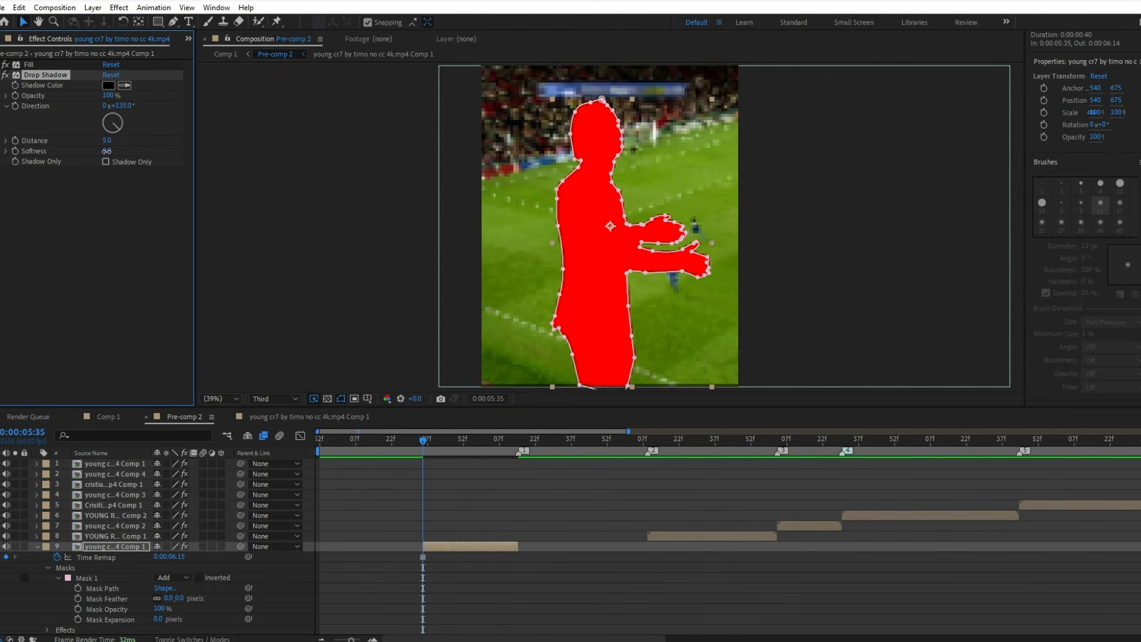
{"action": "type", "text": "10"}
{"action": "key", "text": "Return"}
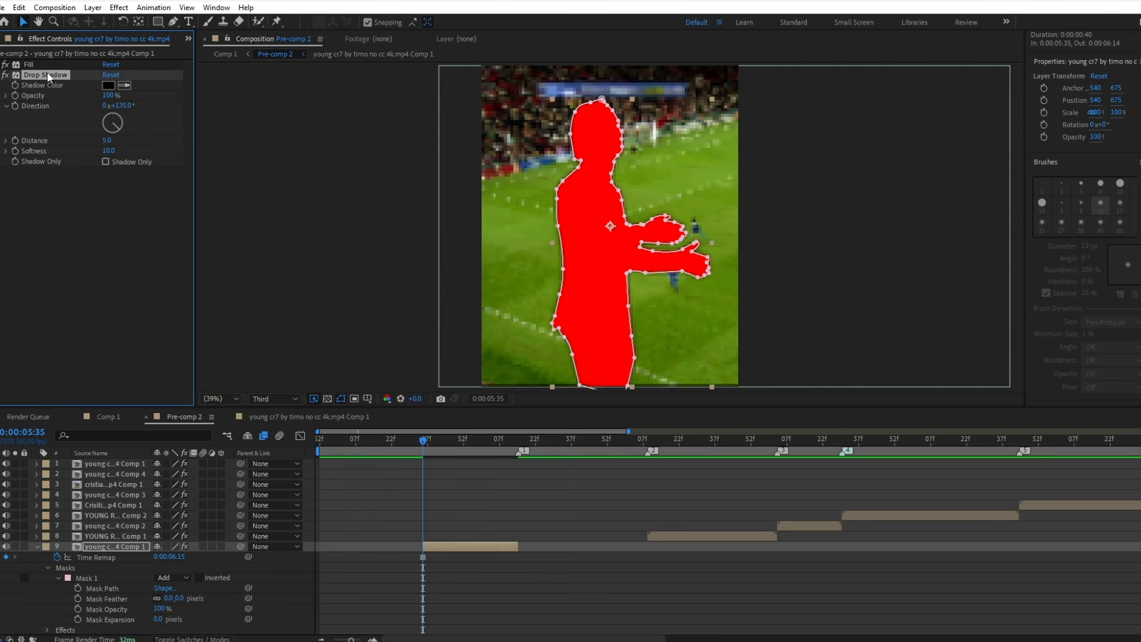
{"action": "key", "text": "ctrl+d"}
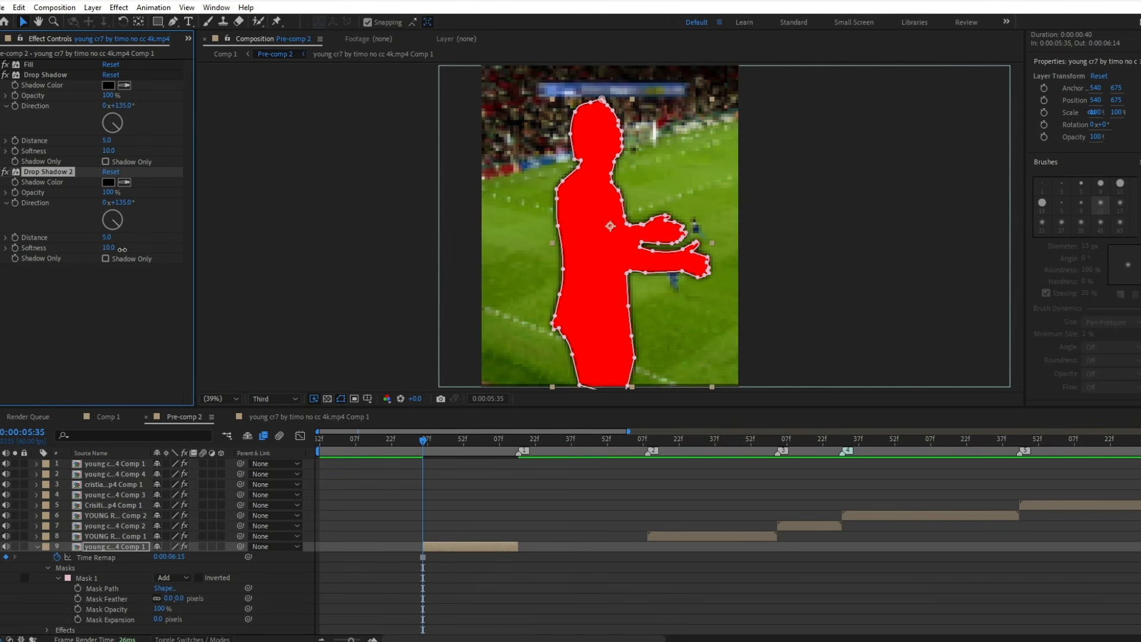
Set the second Drop Shadow's softness to 96 and opacity to 75%, and collapse both shadow effects.
{"action": "left_click_drag", "start_coordinate": [121, 250], "coordinate": [160, 254]}
{"action": "left_click", "coordinate": [108, 192]}
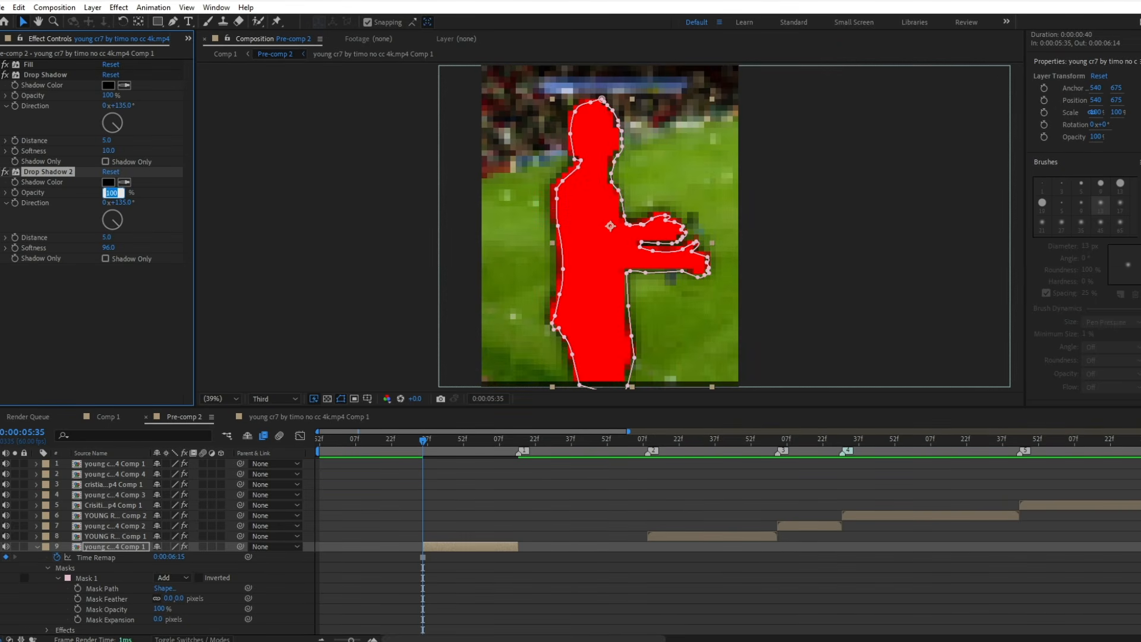
{"action": "type", "text": "75"}
{"action": "key", "text": "Return"}
{"action": "left_click", "coordinate": [3, 74]}
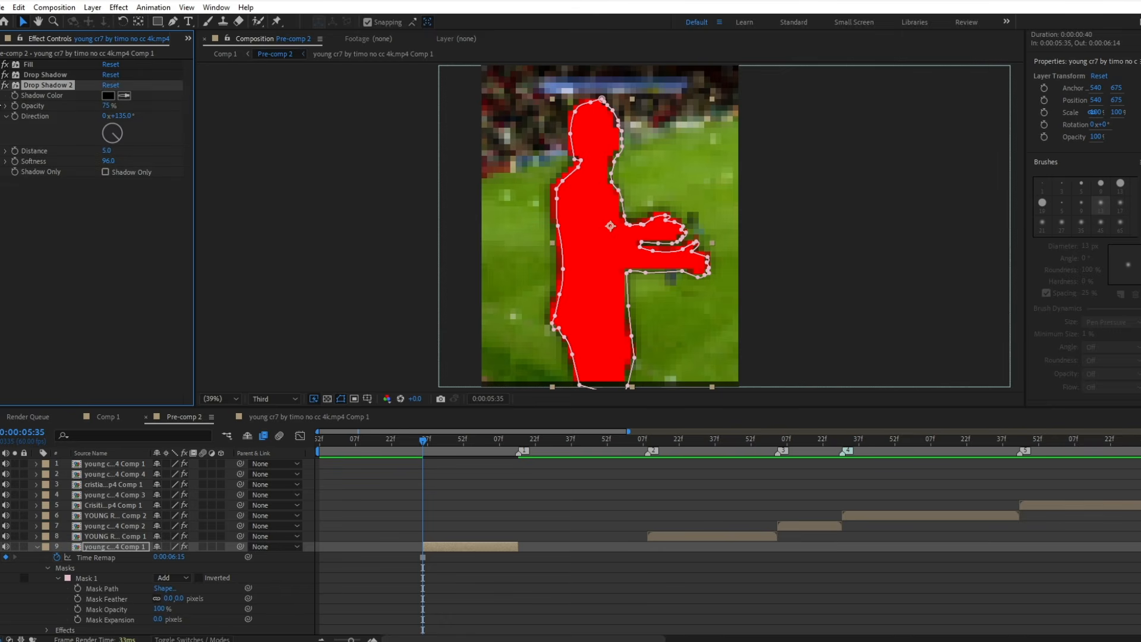
{"action": "left_click", "coordinate": [5, 85]}
Move to 0:00:05:39 and apply the Shatter effect to the red cut-out layer.
{"action": "scroll", "coordinate": [444, 502], "scroll_direction": "up", "scroll_amount": 4}
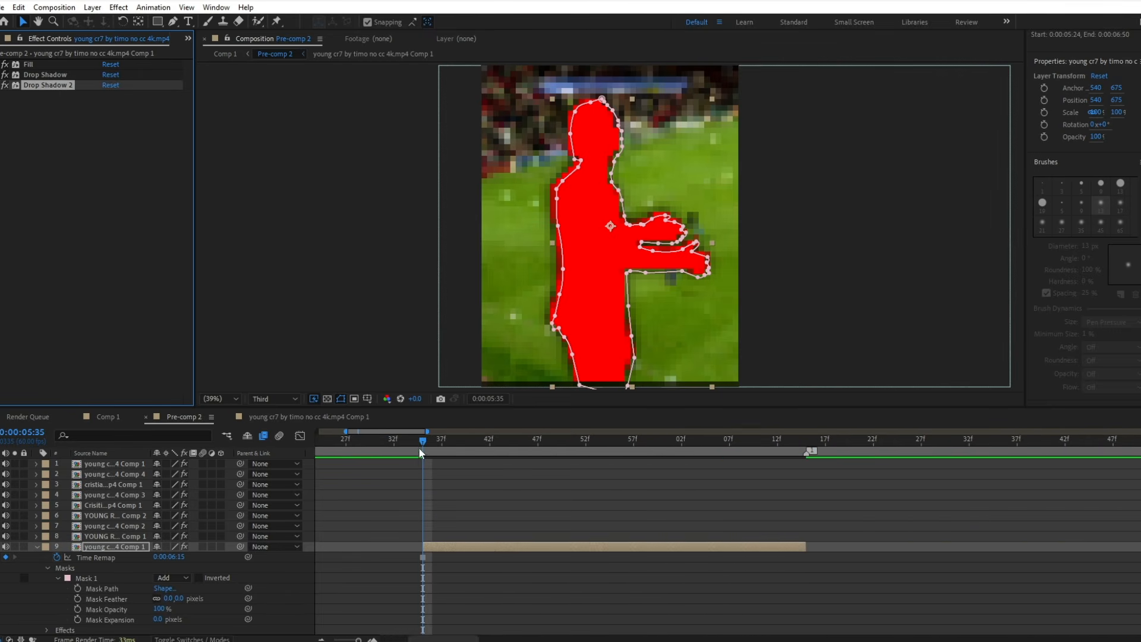
{"action": "left_click", "coordinate": [383, 441]}
{"action": "left_click_drag", "start_coordinate": [384, 441], "coordinate": [461, 444]}
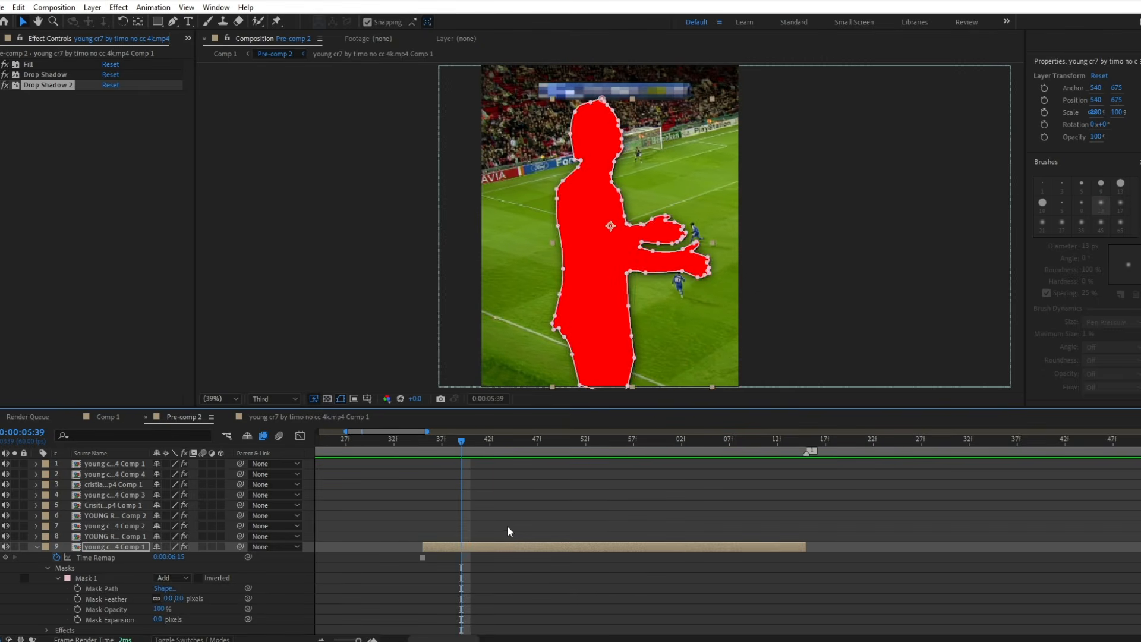
{"action": "left_click", "coordinate": [508, 526]}
{"action": "left_click", "coordinate": [494, 544]}
{"action": "key", "text": "ctrl+space"}
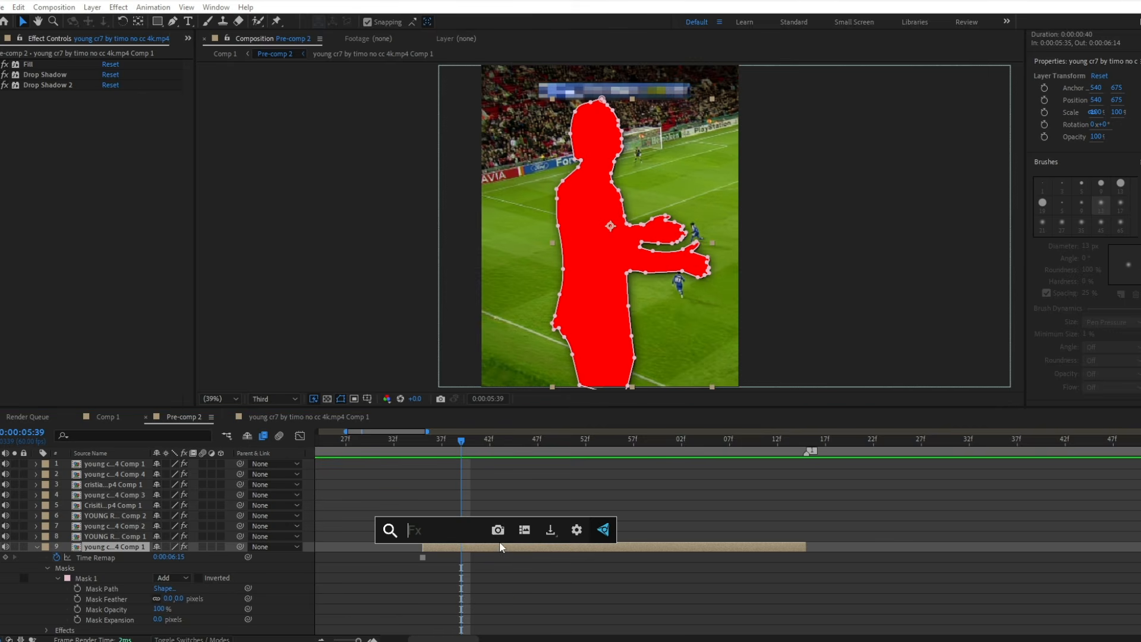
{"action": "type", "text": "s"}
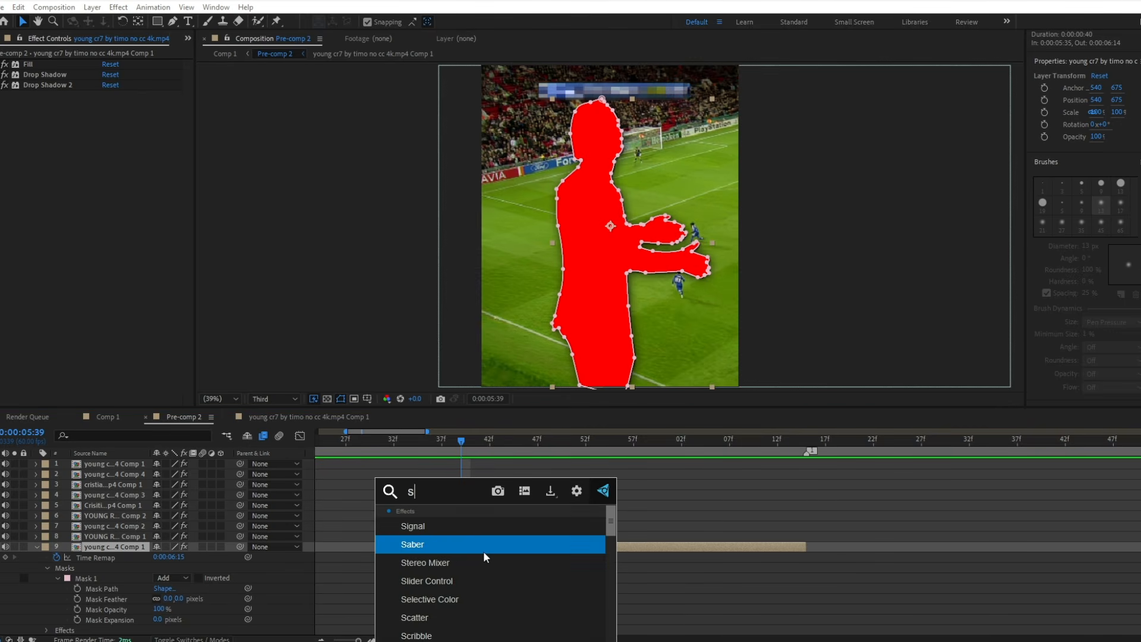
{"action": "scroll", "coordinate": [650, 526], "scroll_direction": "up", "scroll_amount": 2}
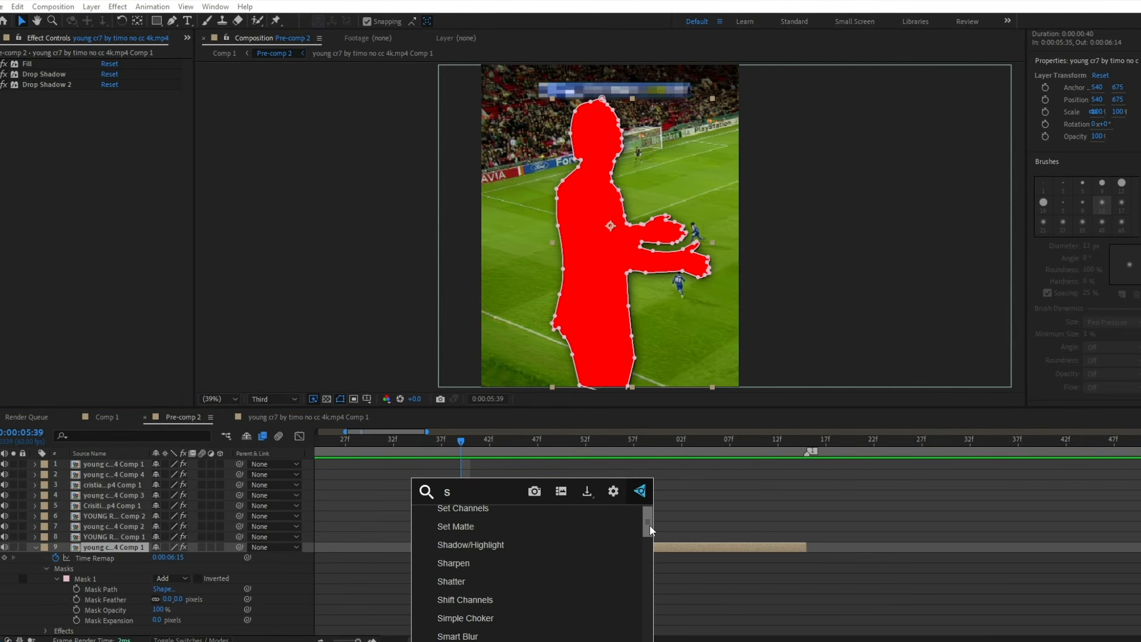
{"action": "left_click", "coordinate": [459, 584]}
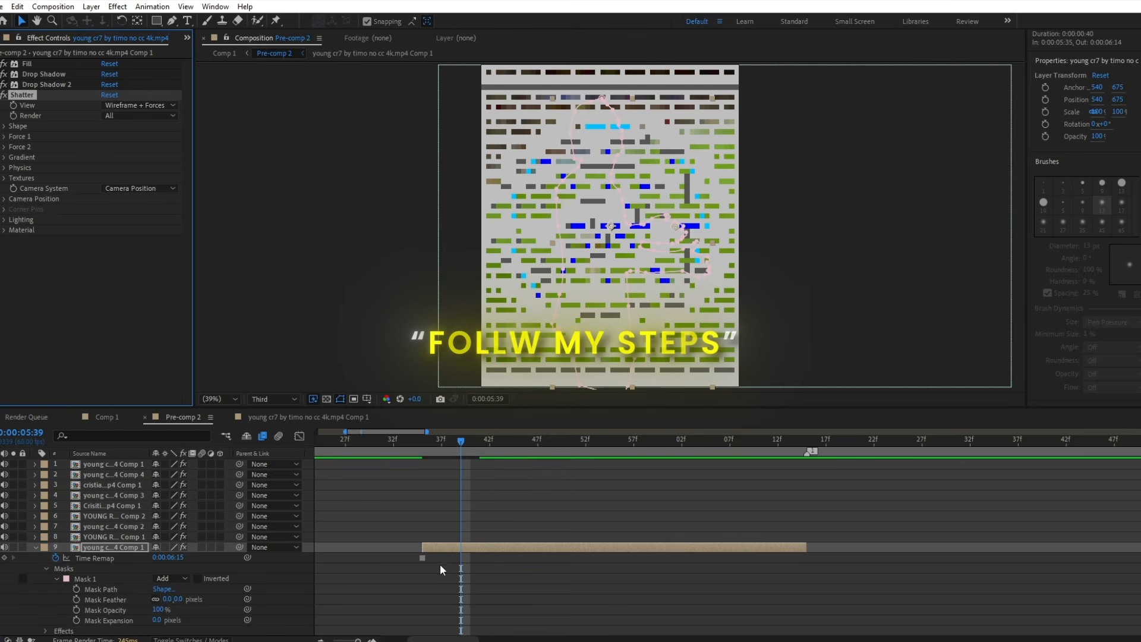
Set the Shatter effect's view to Rendered and its shape pattern to Glass.
{"action": "left_click", "coordinate": [122, 106]}
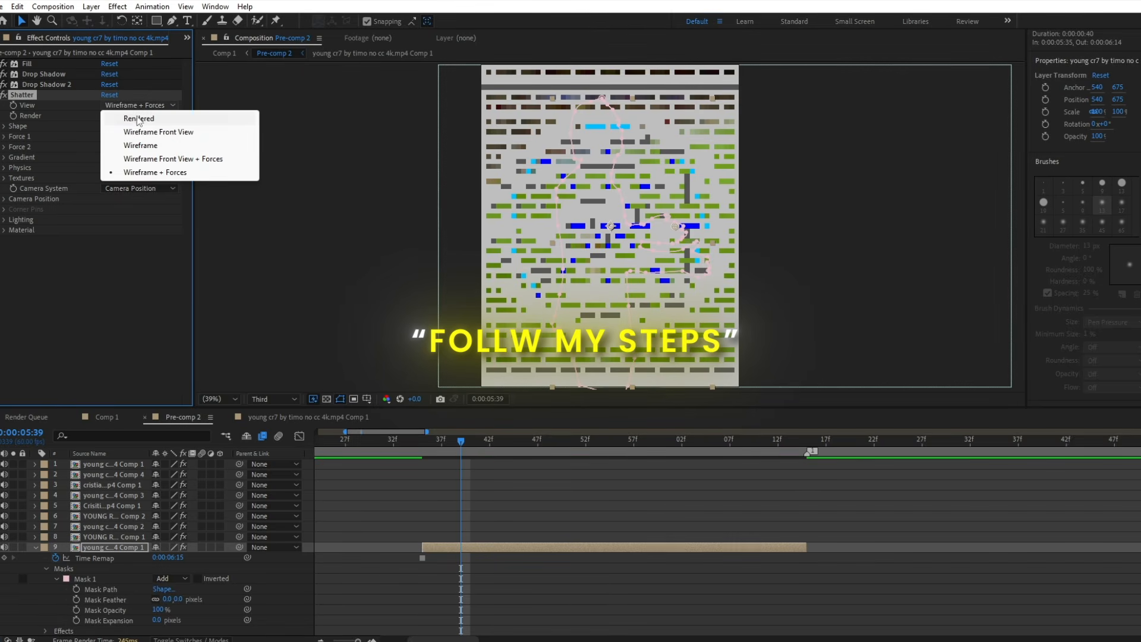
{"action": "left_click", "coordinate": [139, 119]}
{"action": "left_click", "coordinate": [139, 119]}
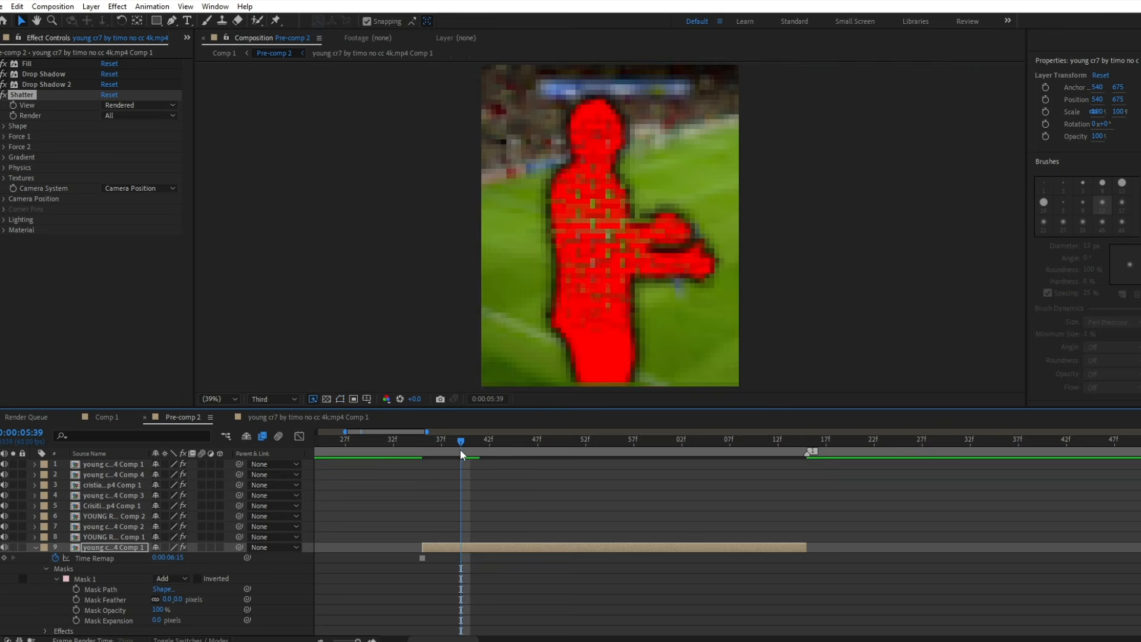
{"action": "key", "text": "Page_Down"}
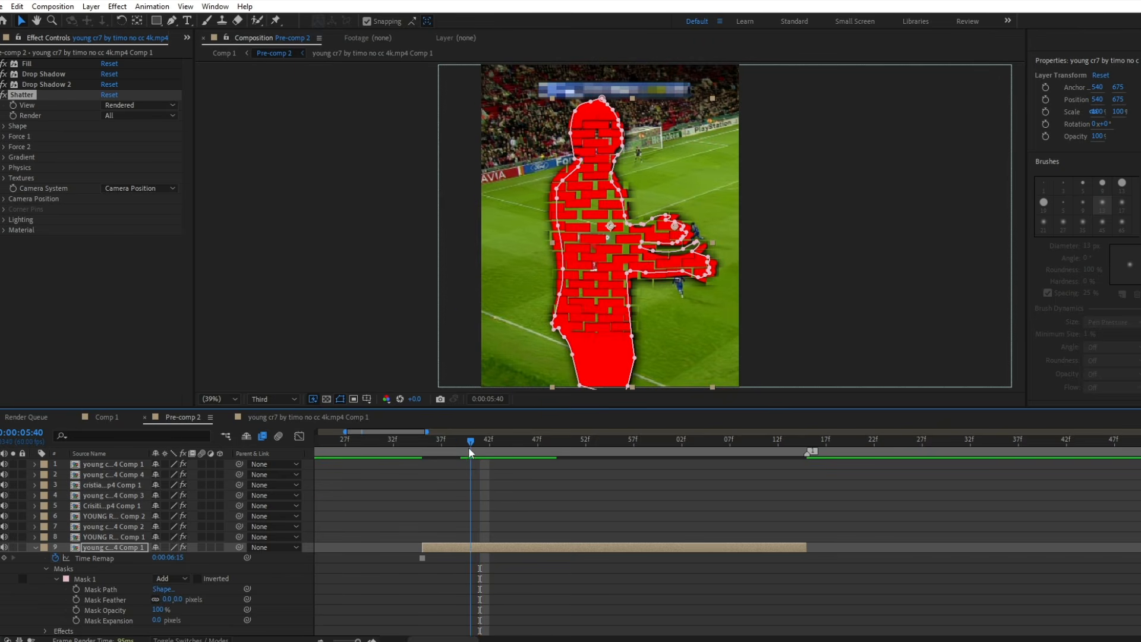
{"action": "left_click", "coordinate": [4, 126]}
{"action": "left_click", "coordinate": [131, 137]}
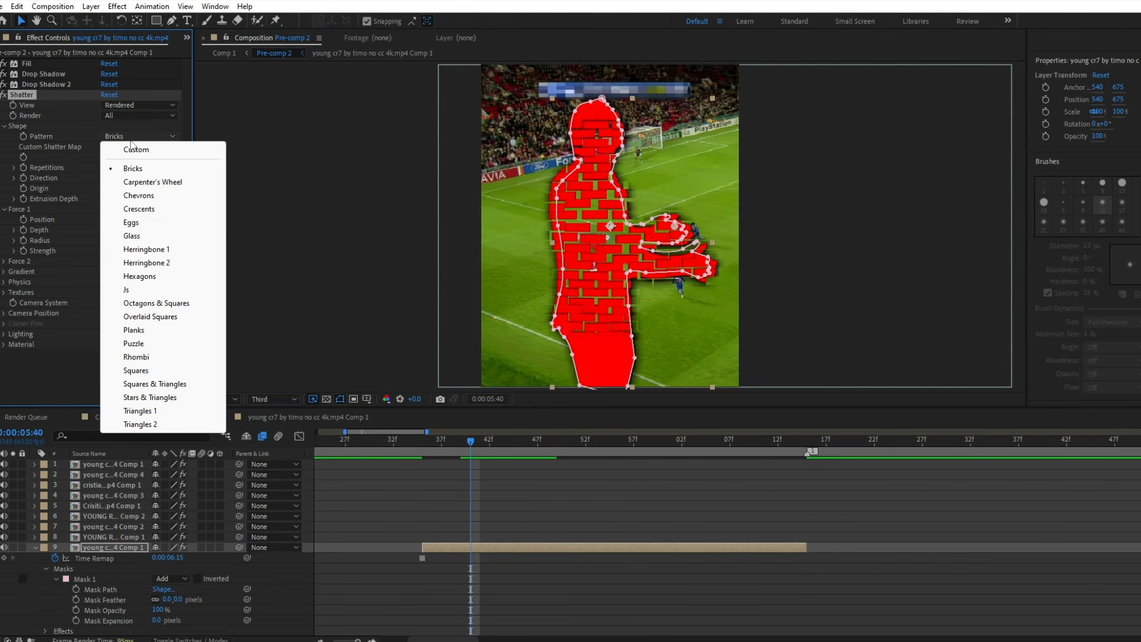
{"action": "left_click", "coordinate": [132, 236]}
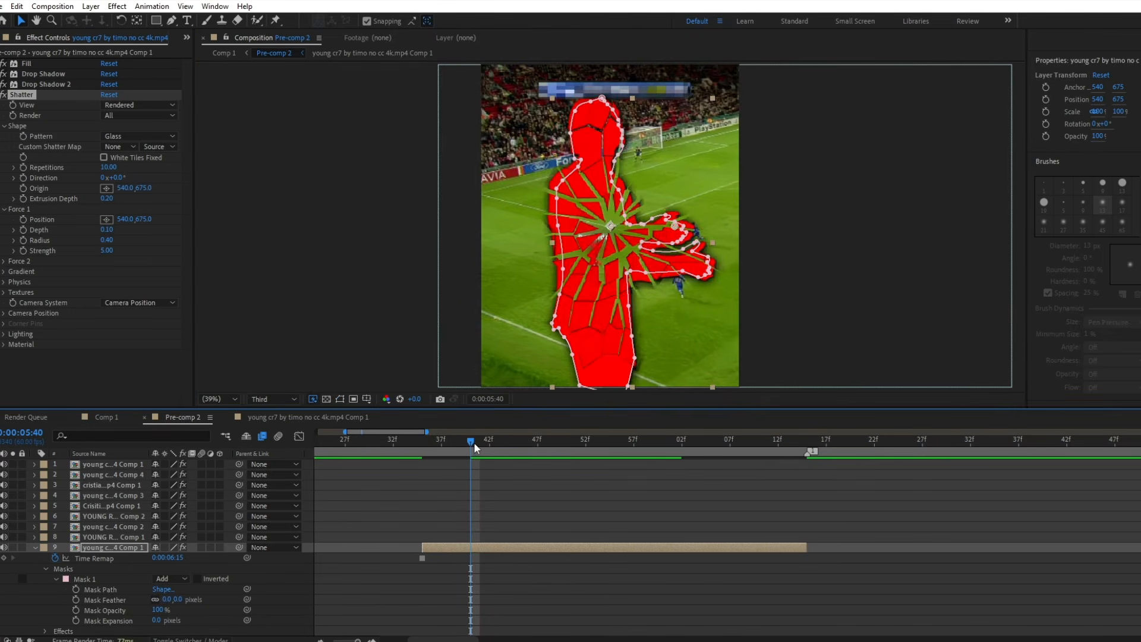
Collapse the shape settings and enable keyframing for Force 1's depth, radius and strength at 0:00:05:40.
{"action": "left_click_drag", "start_coordinate": [474, 443], "coordinate": [500, 453]}
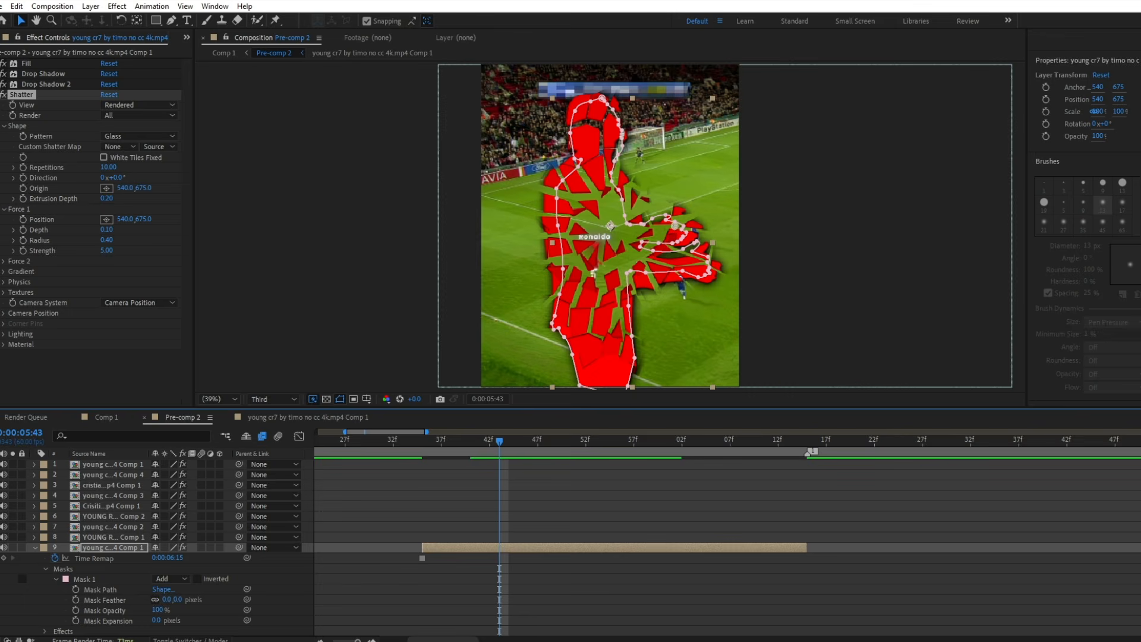
{"action": "left_click", "coordinate": [5, 126]}
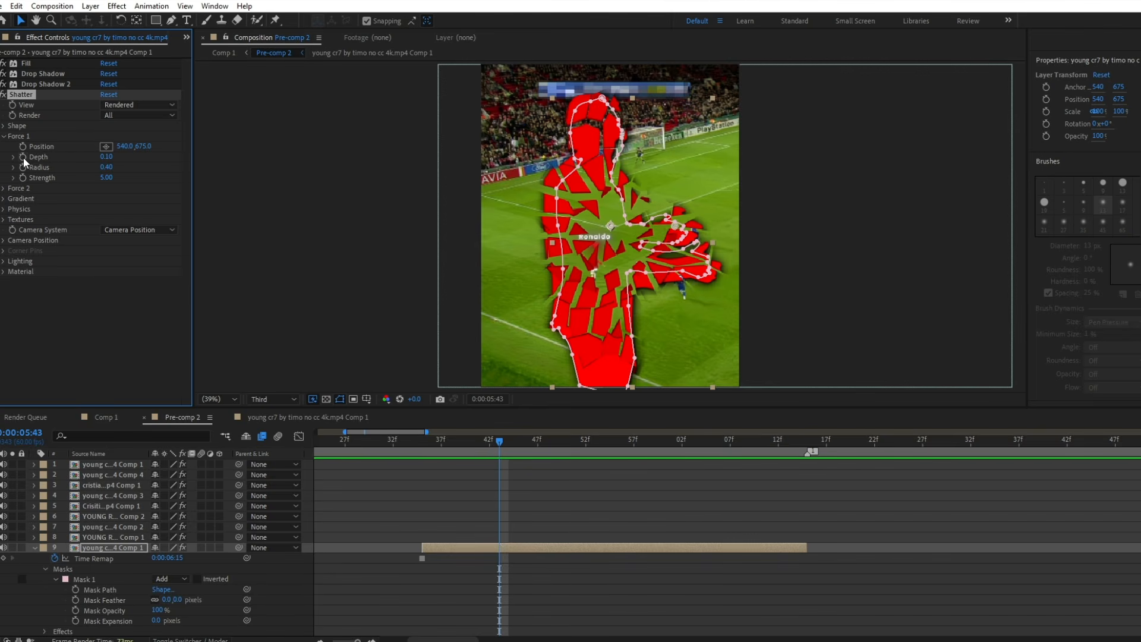
{"action": "left_click", "coordinate": [423, 441]}
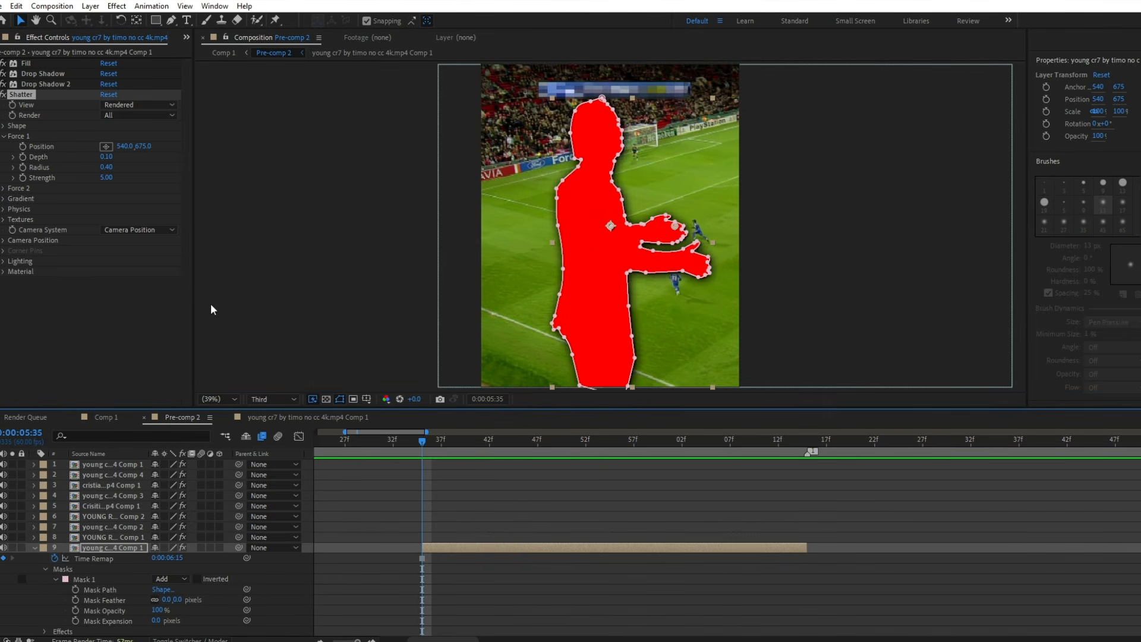
{"action": "left_click_drag", "start_coordinate": [489, 441], "coordinate": [472, 442]}
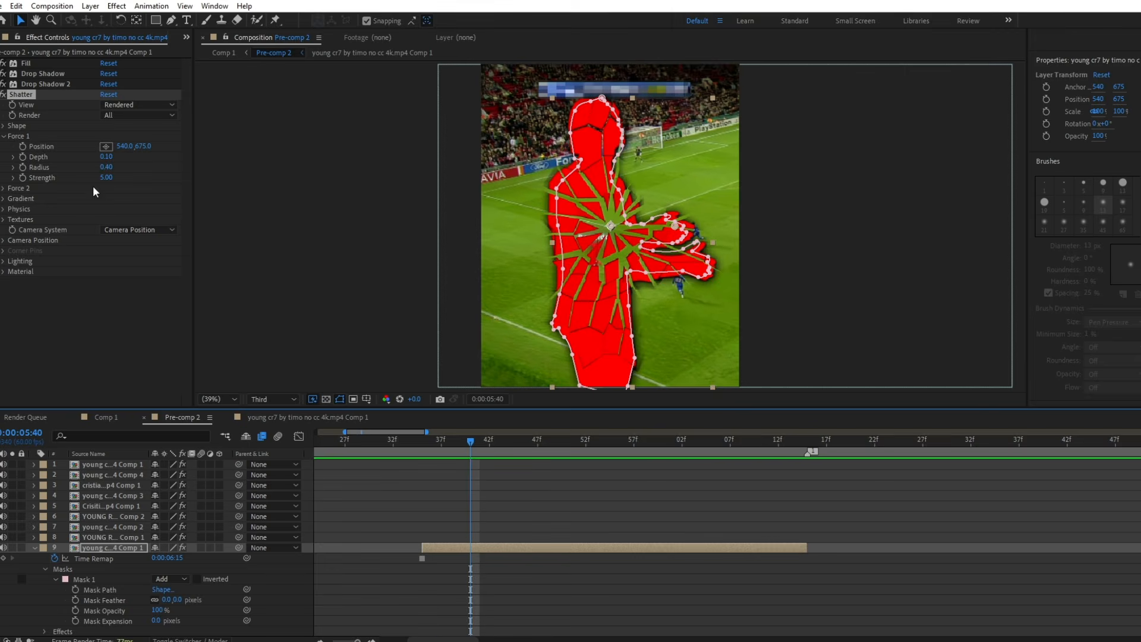
{"action": "left_click_drag", "start_coordinate": [25, 158], "coordinate": [22, 175]}
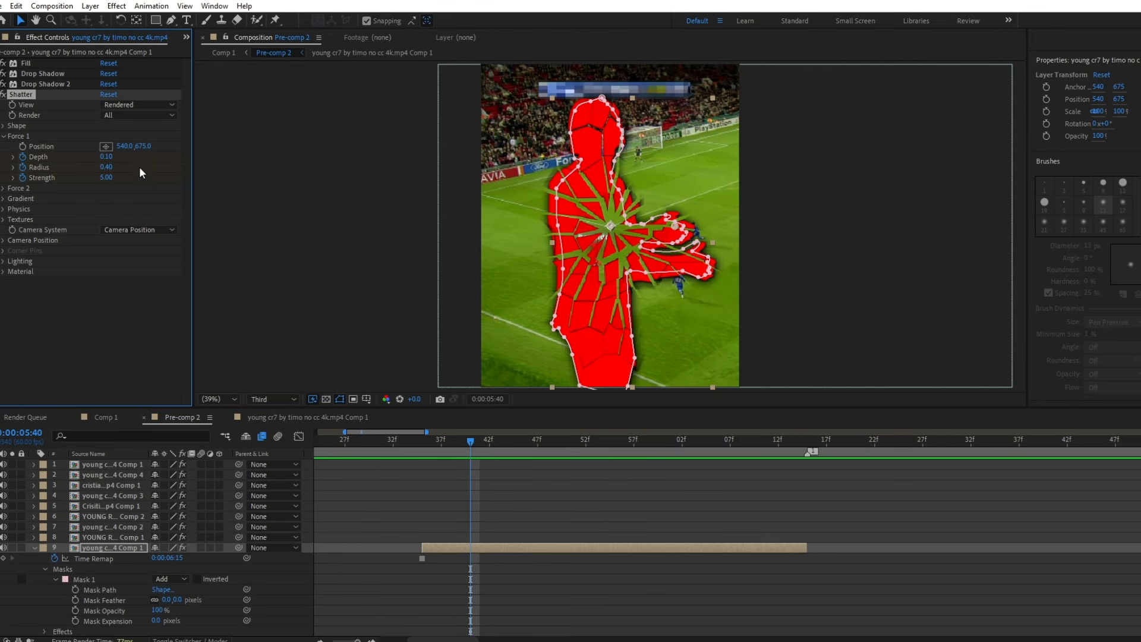
Set Force 1's depth to 1.21 and strength to 6.44 at the first keyframe, and reveal the layer's keyframes.
{"action": "left_click", "coordinate": [110, 156]}
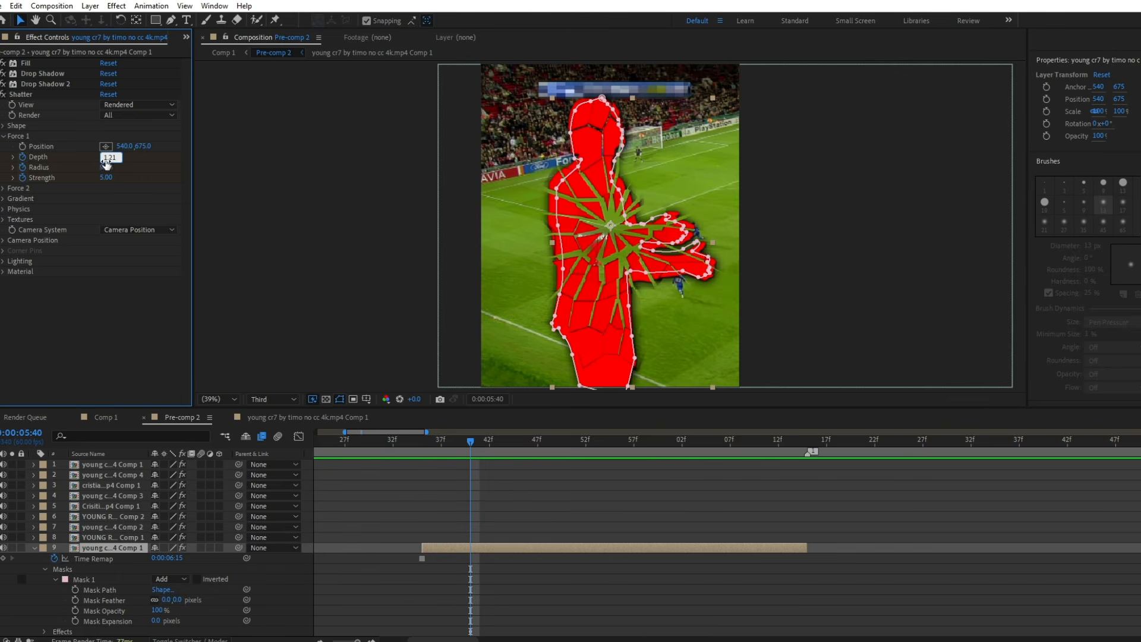
{"action": "type", "text": "1.21"}
{"action": "key", "text": "Tab"}
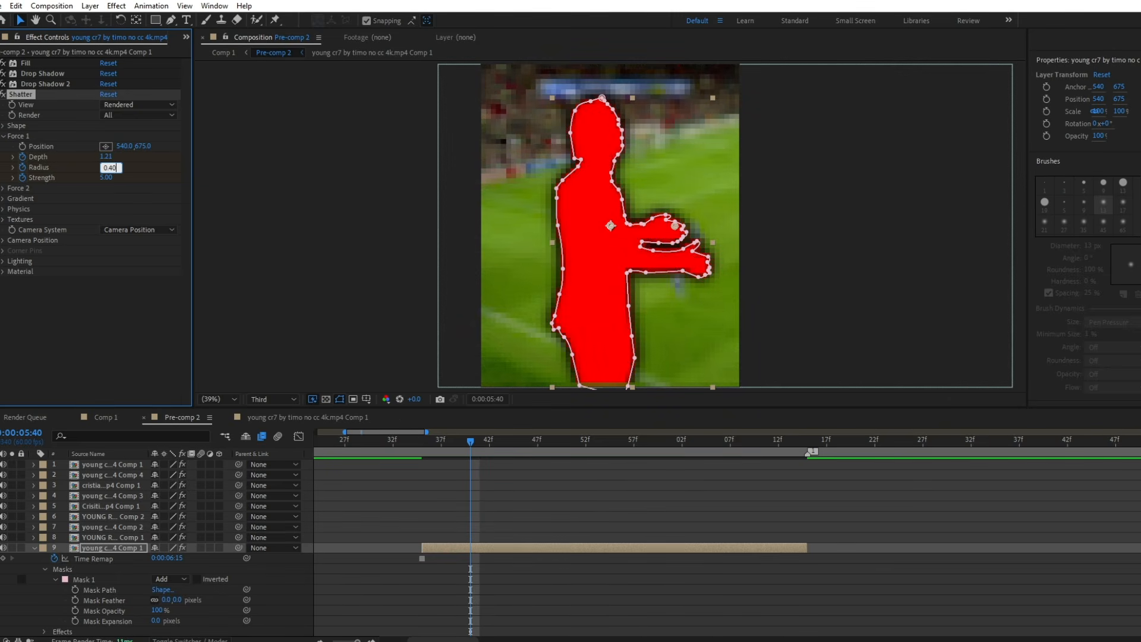
{"action": "left_click", "coordinate": [110, 178]}
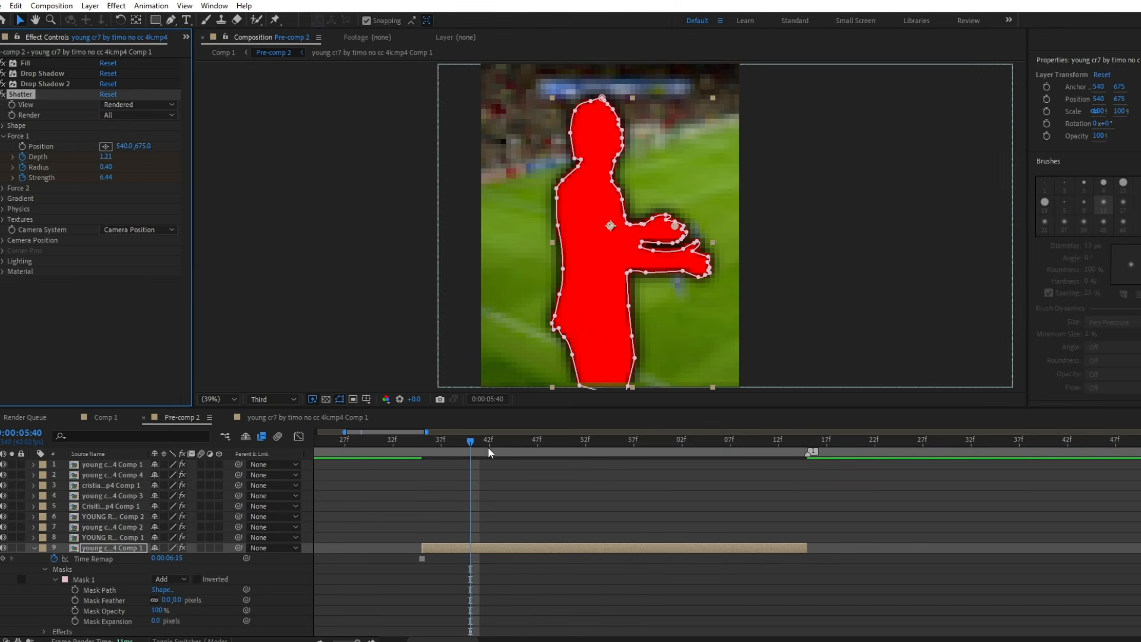
{"action": "key", "text": "u"}
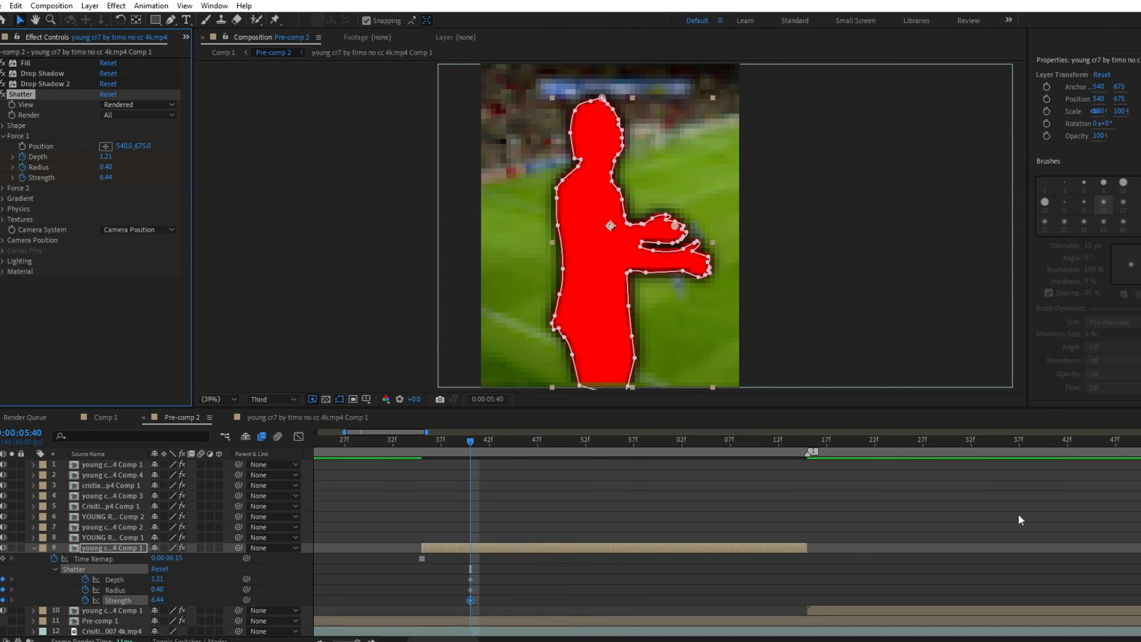
Keyframe Force 1 at 0:00:05:50 with depth -1.73, radius 1.20 and strength 27.30.
{"action": "left_click_drag", "start_coordinate": [1140, 529], "coordinate": [1140, 530]}
{"action": "left_click", "coordinate": [567, 441]}
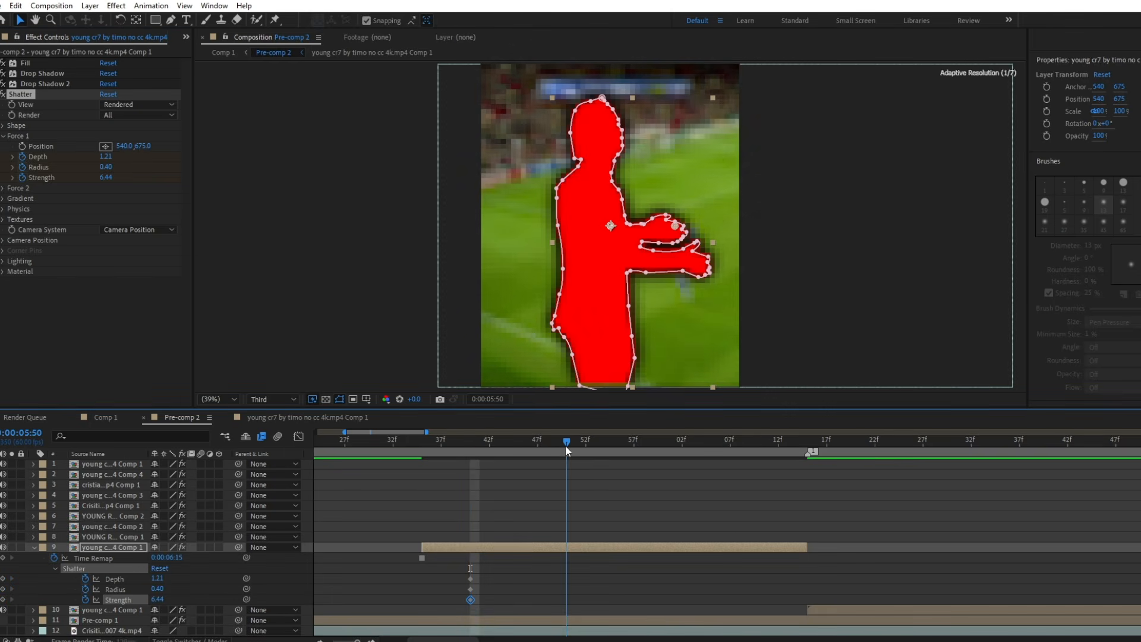
{"action": "left_click", "coordinate": [107, 158]}
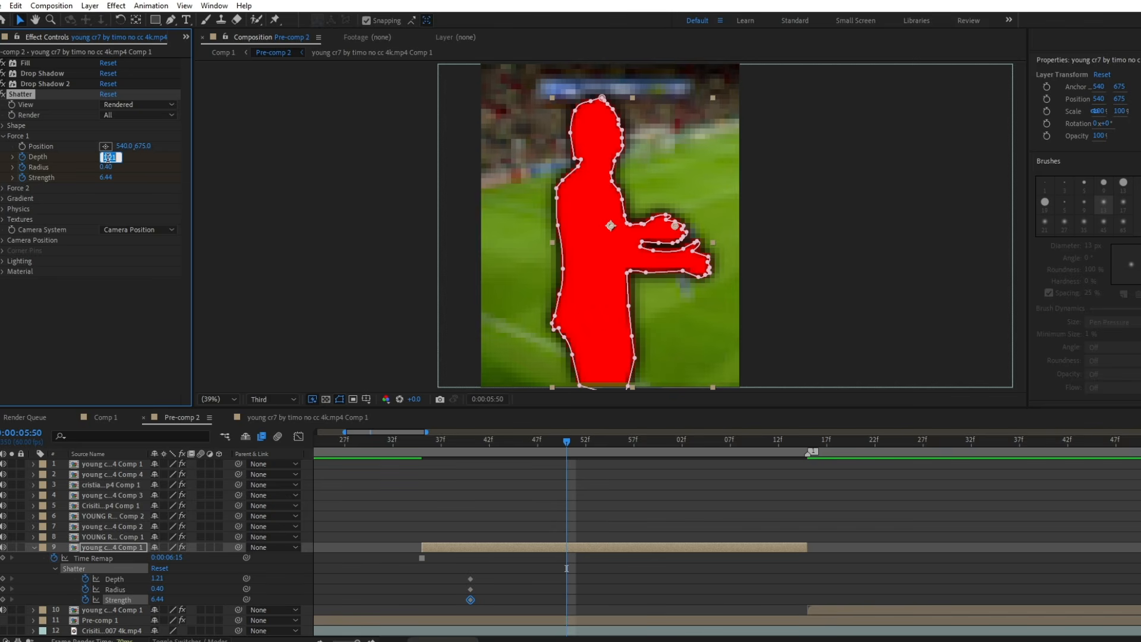
{"action": "type", "text": "-"}
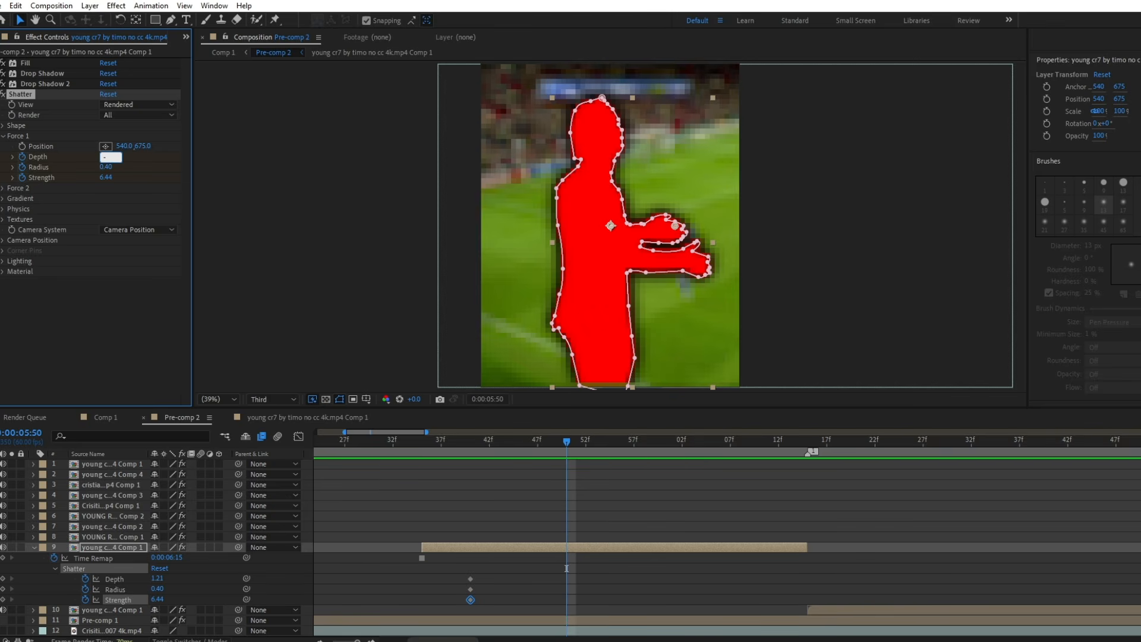
{"action": "type", "text": "1.73"}
{"action": "left_click", "coordinate": [107, 168]}
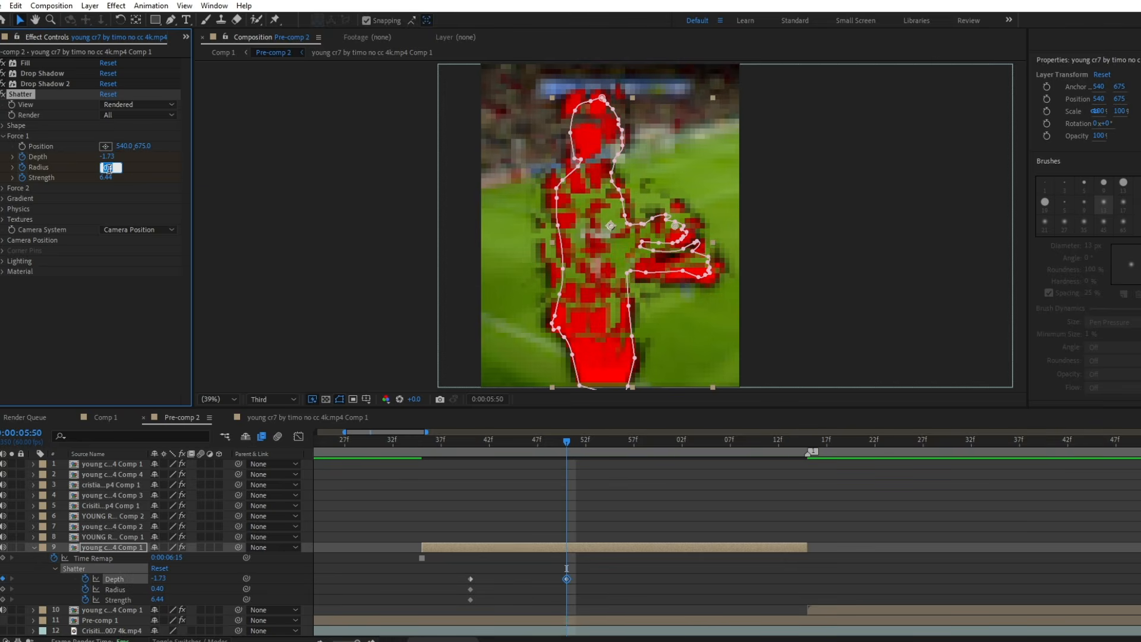
{"action": "type", "text": "1.2"}
{"action": "key", "text": "Return"}
{"action": "left_click", "coordinate": [108, 177]}
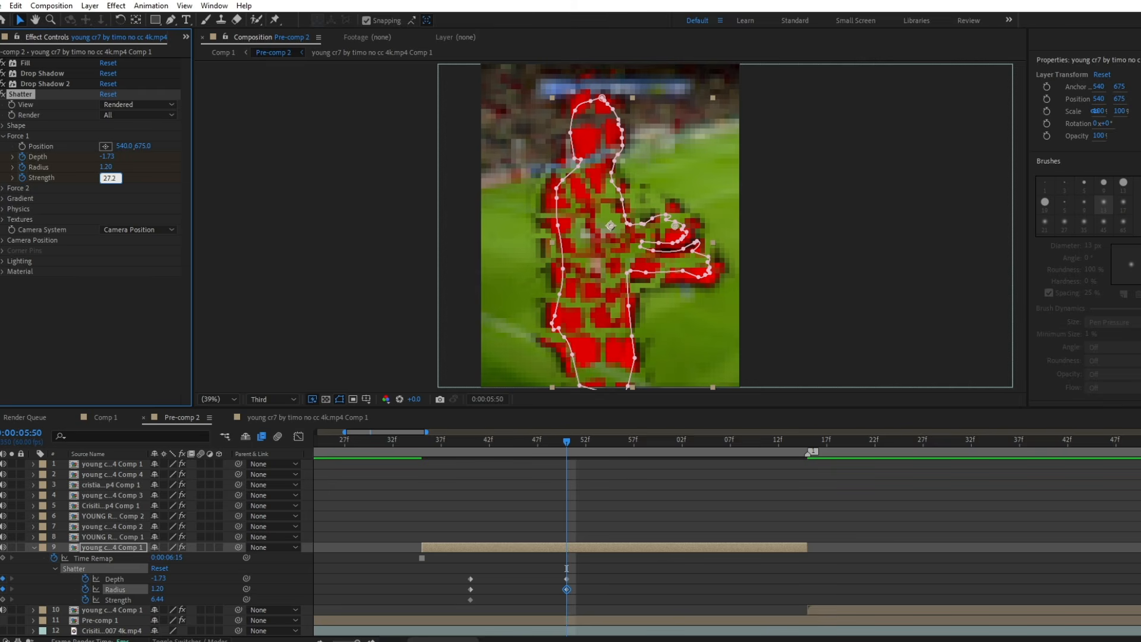
{"action": "type", "text": "27.30"}
{"action": "key", "text": "Return"}
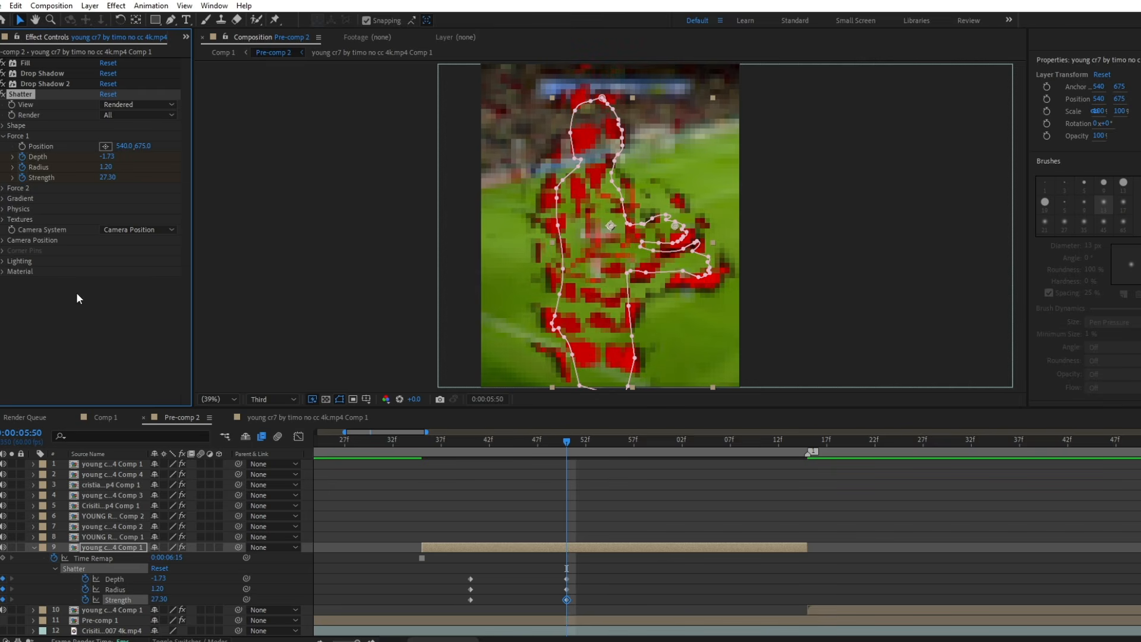
Set the Shatter physics to gravity 50 and mass variance 35%.
{"action": "left_click", "coordinate": [3, 209]}
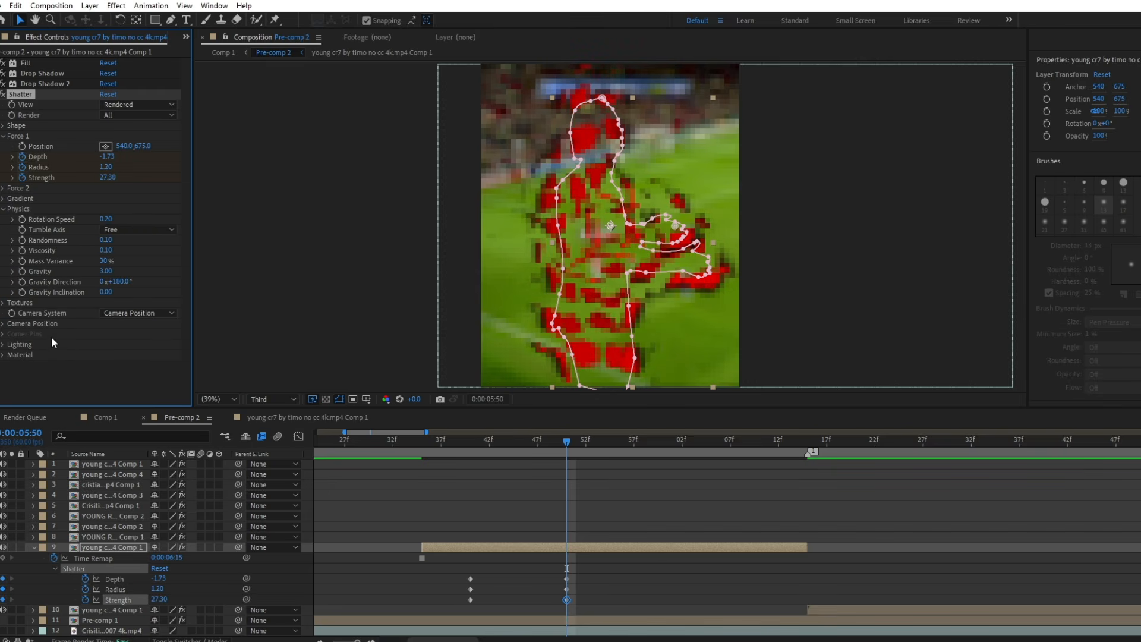
{"action": "left_click", "coordinate": [106, 271]}
{"action": "type", "text": "50"}
{"action": "key", "text": "Return"}
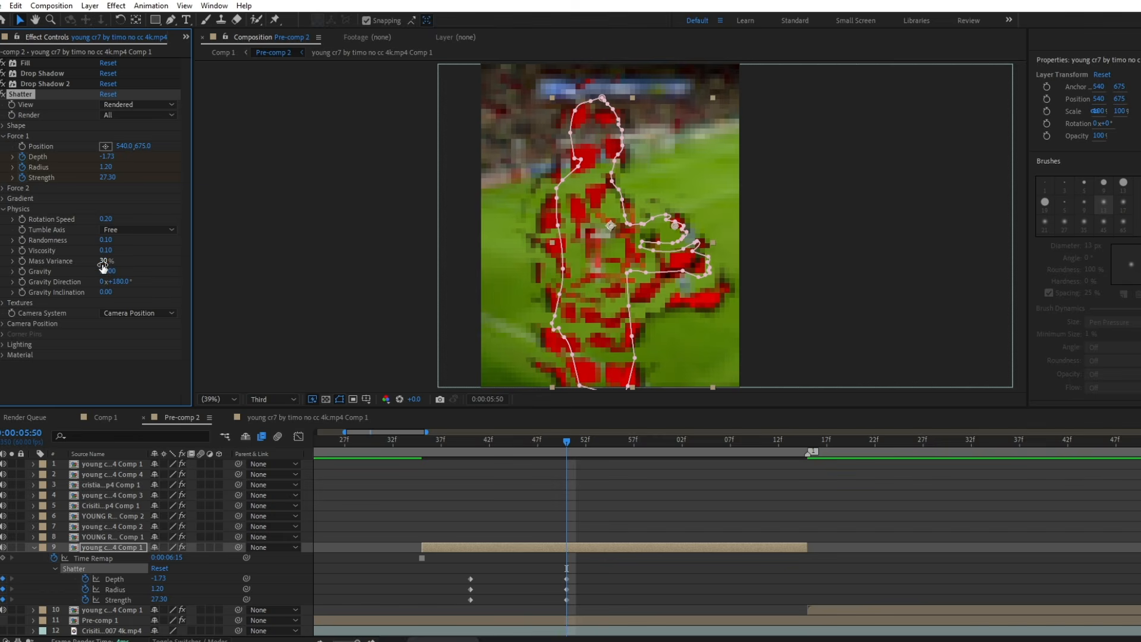
{"action": "left_click", "coordinate": [104, 262]}
{"action": "type", "text": "35"}
{"action": "key", "text": "Return"}
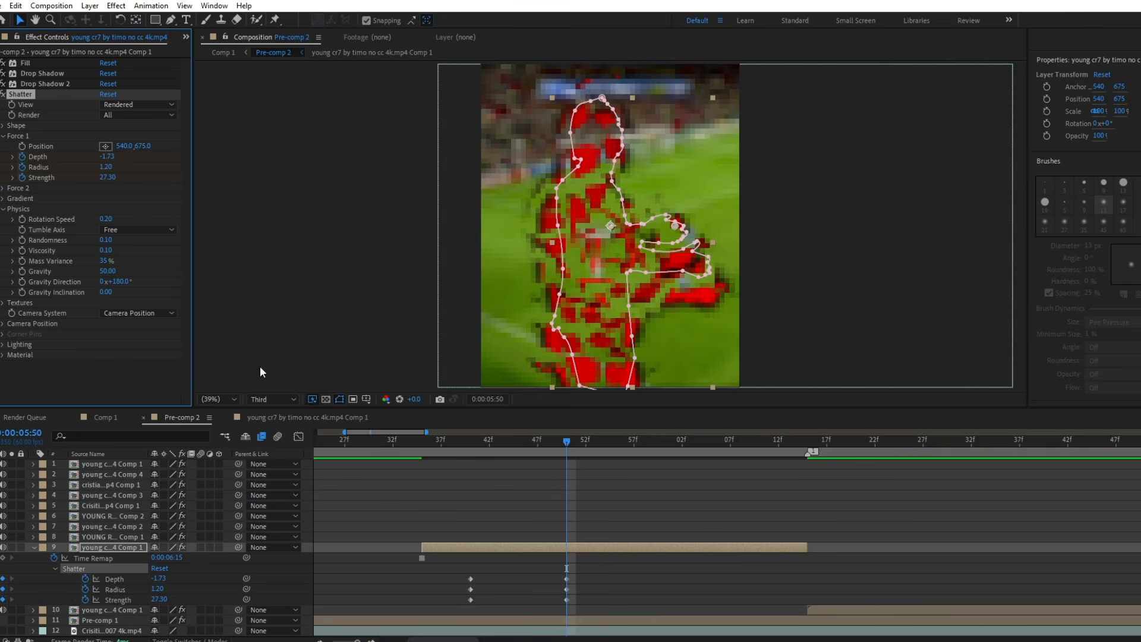
Move the cut-out layer 35 frames later to start at 0:00:06:10 and shift its first Shatter keyframes about two frames earlier.
{"action": "left_click_drag", "start_coordinate": [589, 547], "coordinate": [922, 554]}
{"action": "left_click", "coordinate": [808, 441]}
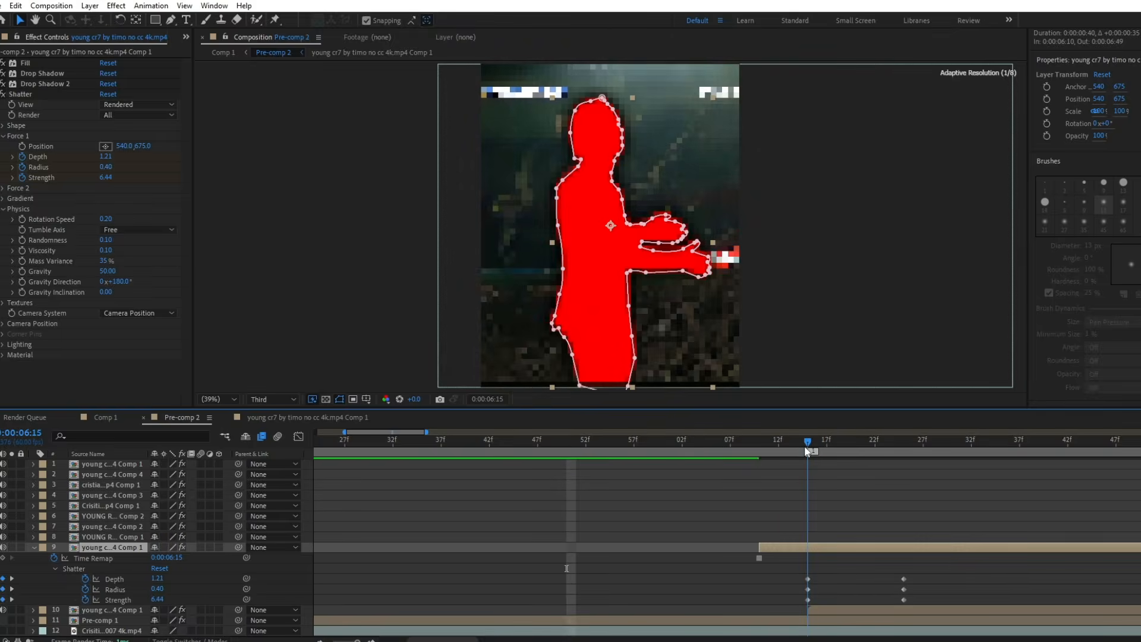
{"action": "left_click_drag", "start_coordinate": [820, 569], "coordinate": [789, 600]}
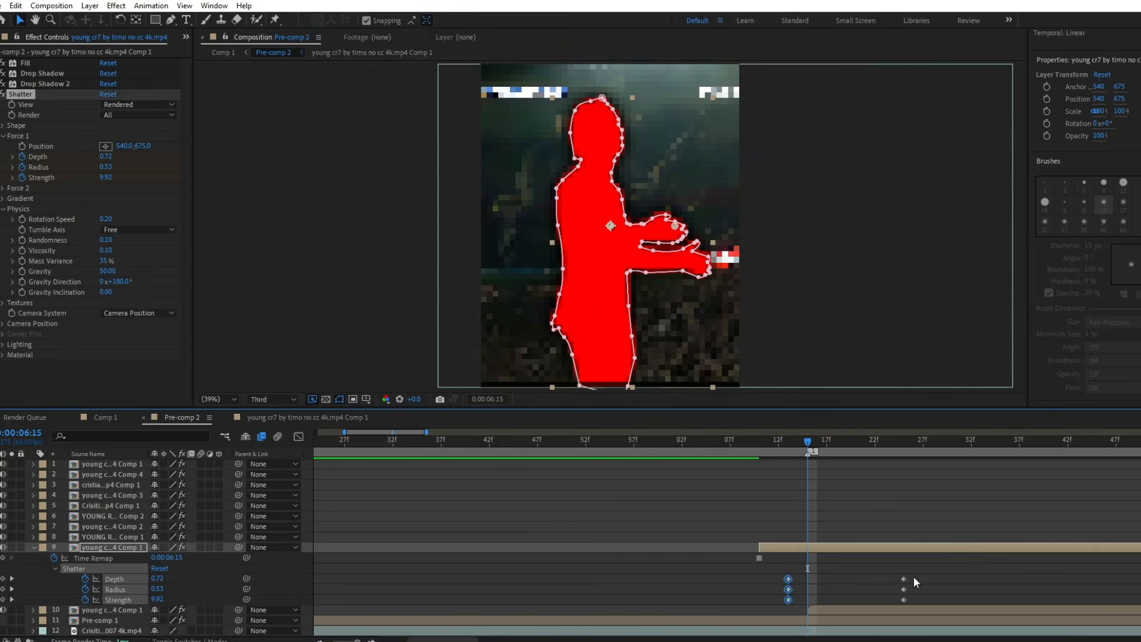
Shift the cut-out layer to start at about 0:00:06:07 and move its ending Shatter keyframes to the layer's end.
{"action": "left_click_drag", "start_coordinate": [916, 573], "coordinate": [952, 602]}
{"action": "mouse_move", "coordinate": [896, 550]}
{"action": "left_mouse_down"}
{"action": "mouse_move", "coordinate": [856, 551]}
{"action": "mouse_move", "coordinate": [878, 554]}
{"action": "left_mouse_up"}
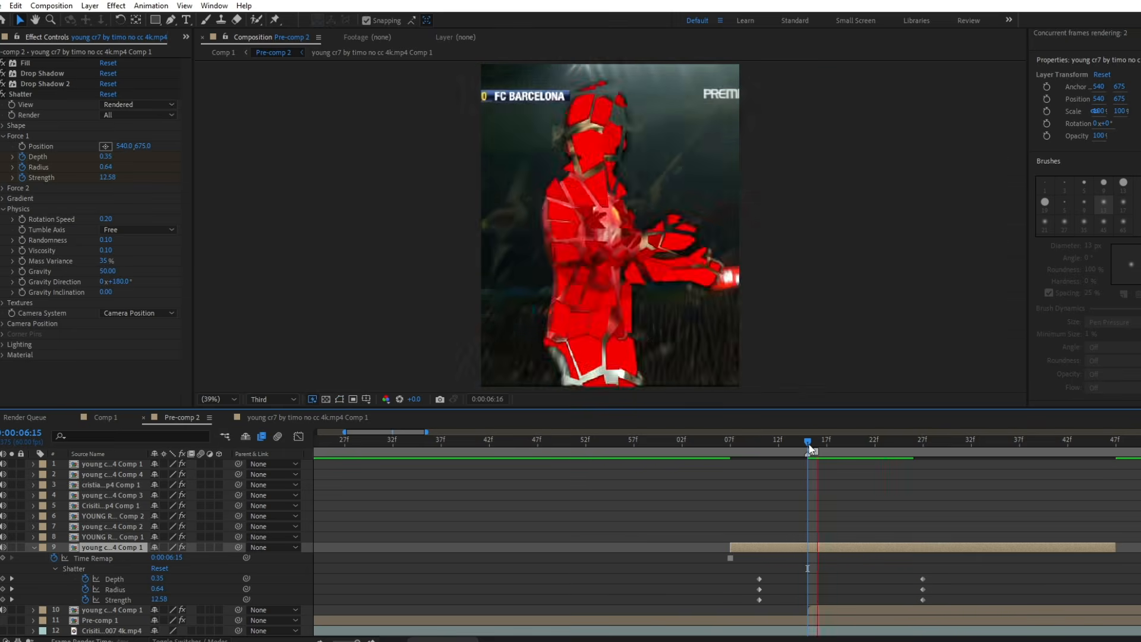
{"action": "left_click_drag", "start_coordinate": [931, 574], "coordinate": [1116, 600]}
{"action": "key", "text": "minus"}
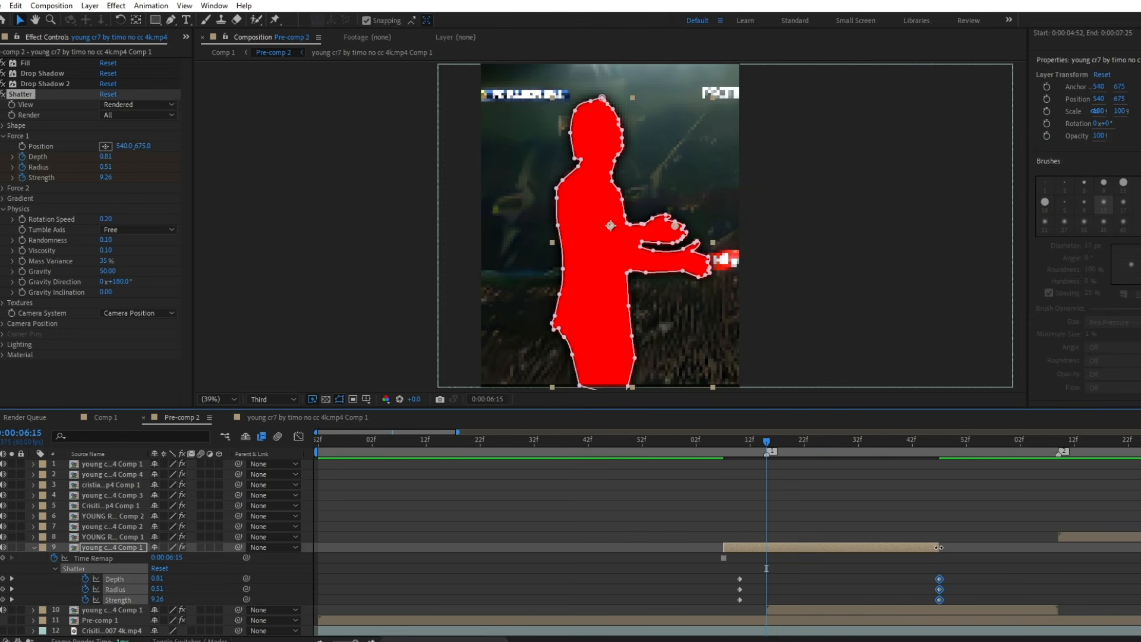
Move the ending Shatter keyframes later, apply Easy Ease to all Shatter keyframes and extend the cut-out layer's start back to 0:00:05:31.
{"action": "mouse_move", "coordinate": [940, 600]}
{"action": "left_mouse_down"}
{"action": "mouse_move", "coordinate": [990, 602]}
{"action": "mouse_move", "coordinate": [924, 593]}
{"action": "left_mouse_up"}
{"action": "left_click_drag", "start_coordinate": [665, 608], "coordinate": [680, 609]}
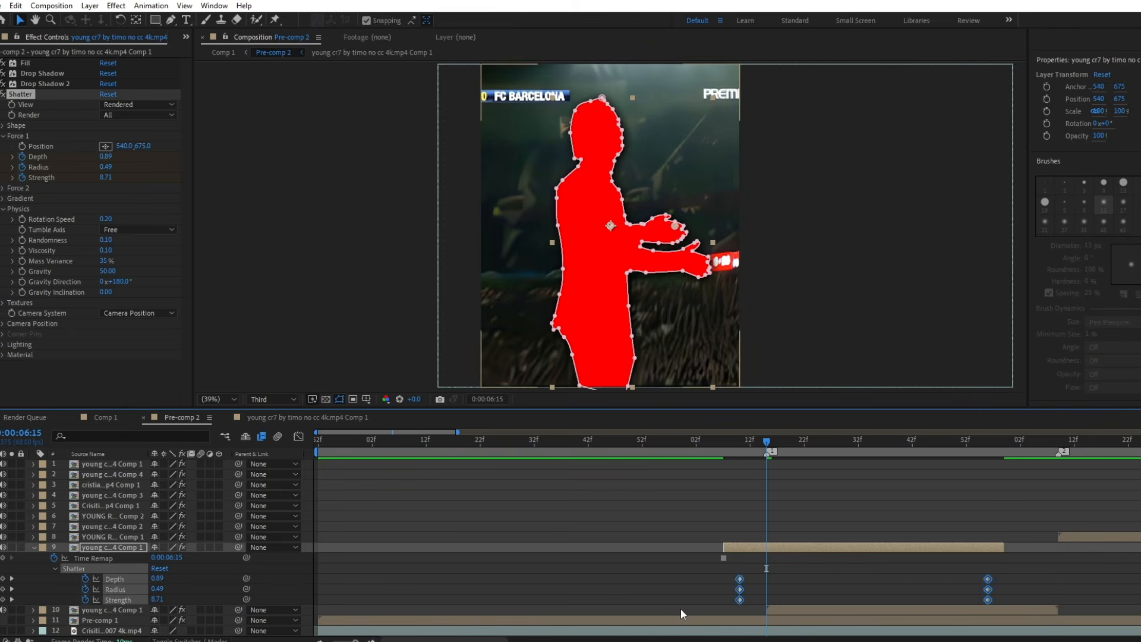
{"action": "key", "text": "F9"}
{"action": "left_click_drag", "start_coordinate": [723, 547], "coordinate": [526, 547]}
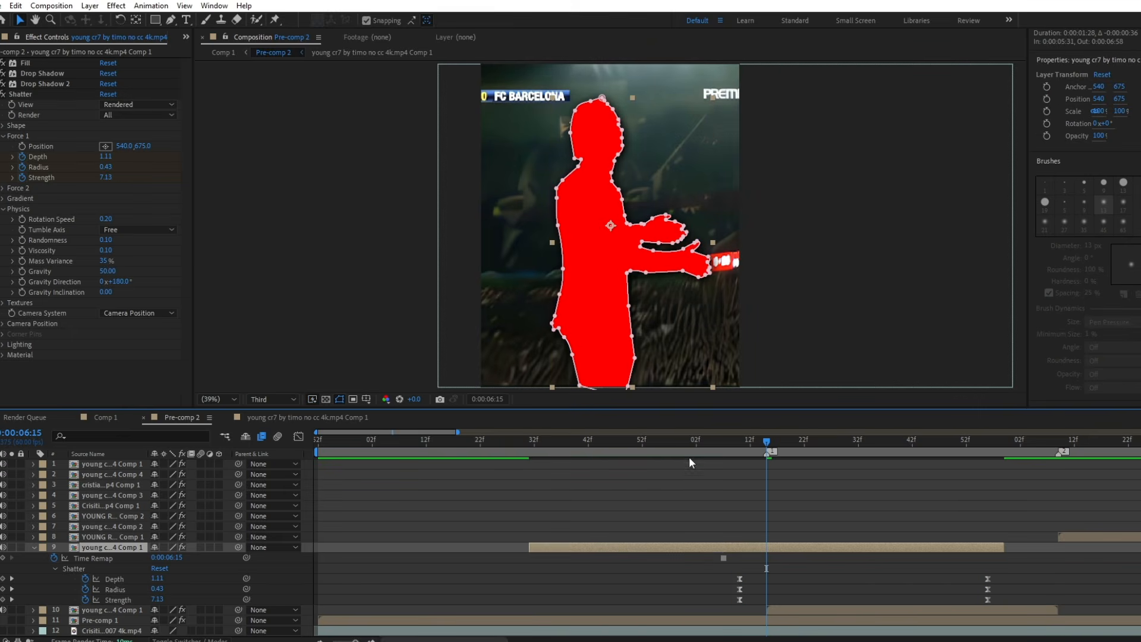
{"action": "left_click_drag", "start_coordinate": [648, 444], "coordinate": [574, 443]}
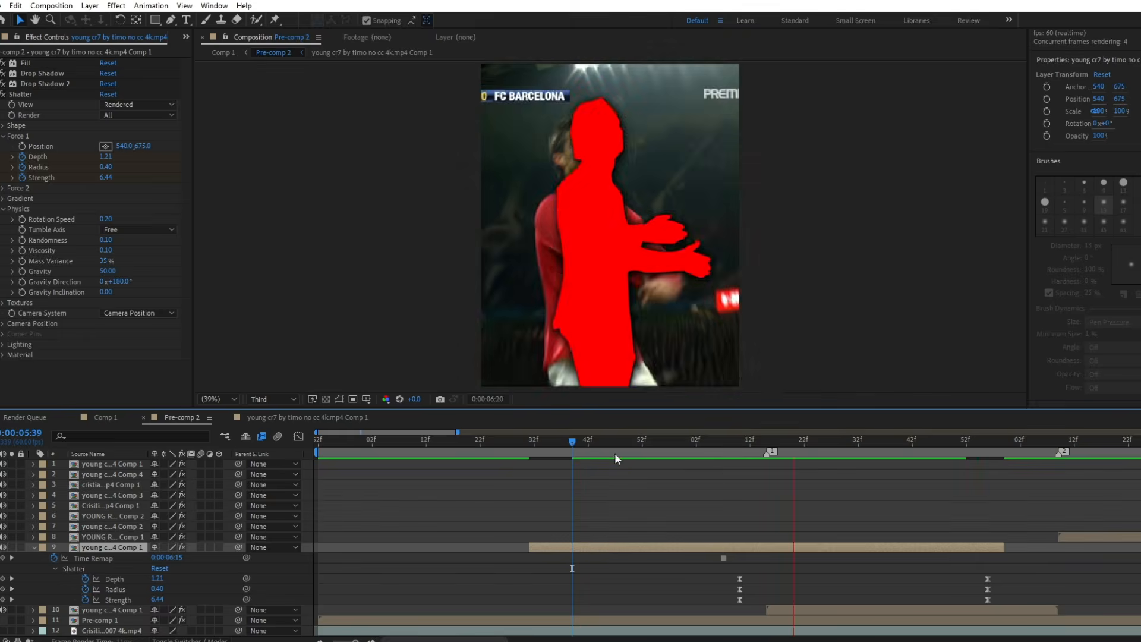
Extend the cut-out layer's end to the second marker and move the ending Shatter keyframes to 0:00:07:09.
{"action": "left_click_drag", "start_coordinate": [740, 443], "coordinate": [1060, 474]}
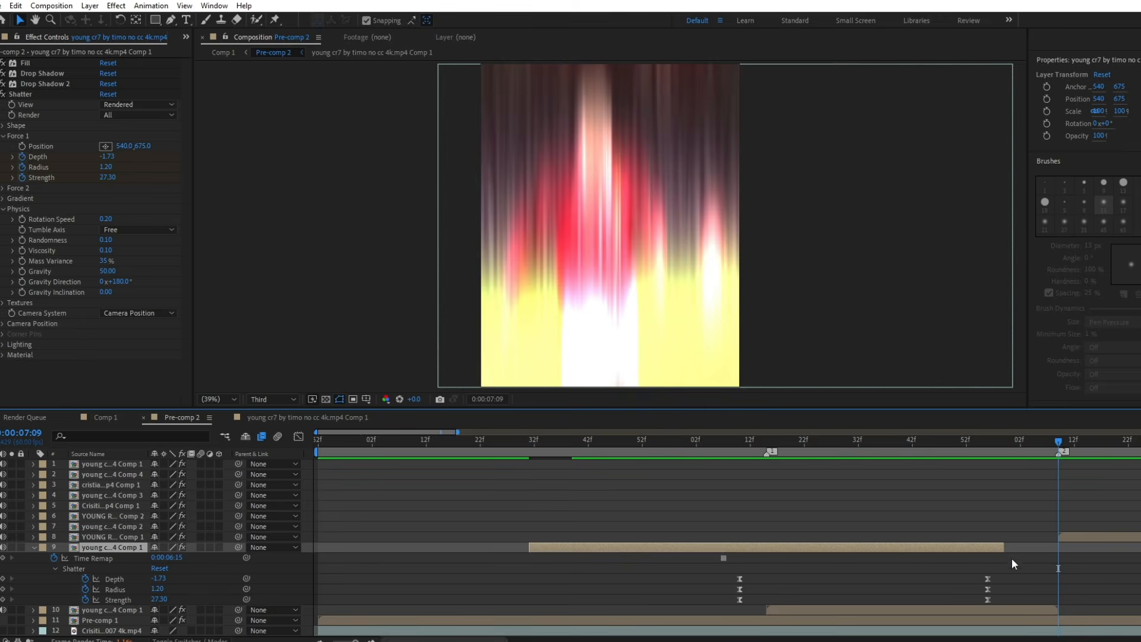
{"action": "left_click_drag", "start_coordinate": [1004, 547], "coordinate": [1059, 600]}
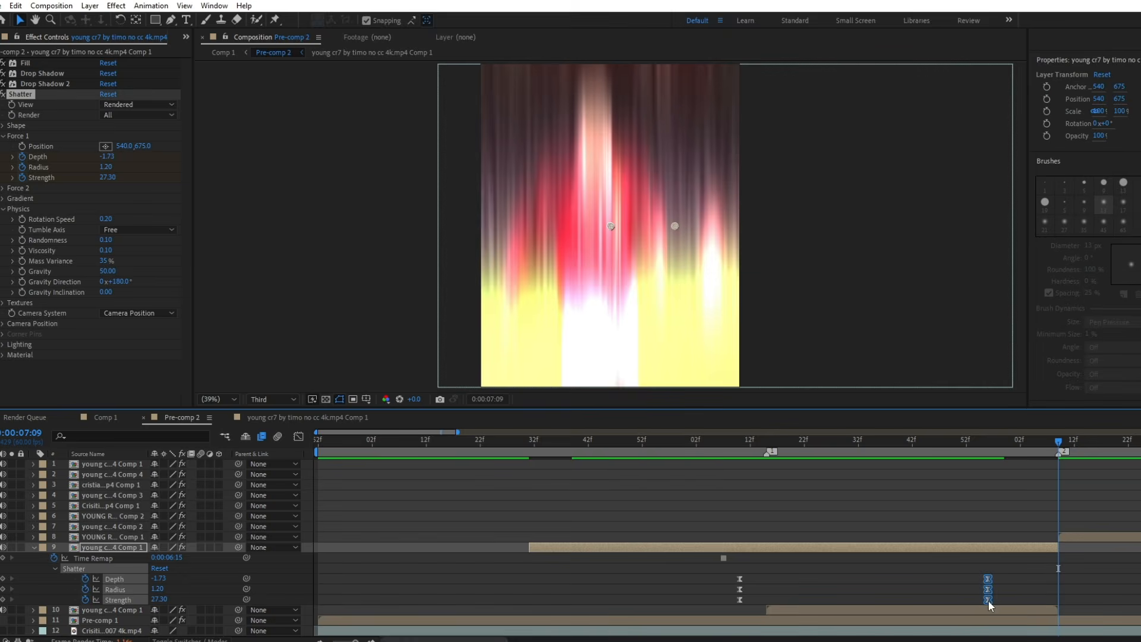
{"action": "left_click", "coordinate": [724, 441]}
{"action": "key", "text": "space"}
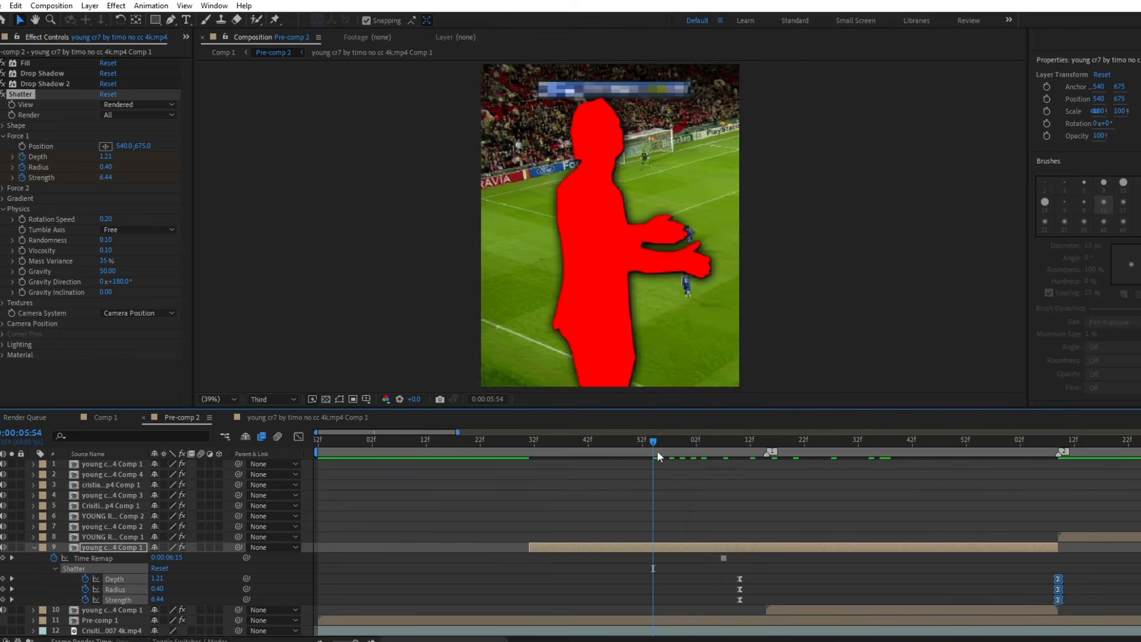
Shape the speed graph of the Shatter keyframes into a sharp early peak near 0:00:06:15 with a long slow tail.
{"action": "left_click_drag", "start_coordinate": [1046, 580], "coordinate": [698, 598]}
{"action": "left_click", "coordinate": [765, 446]}
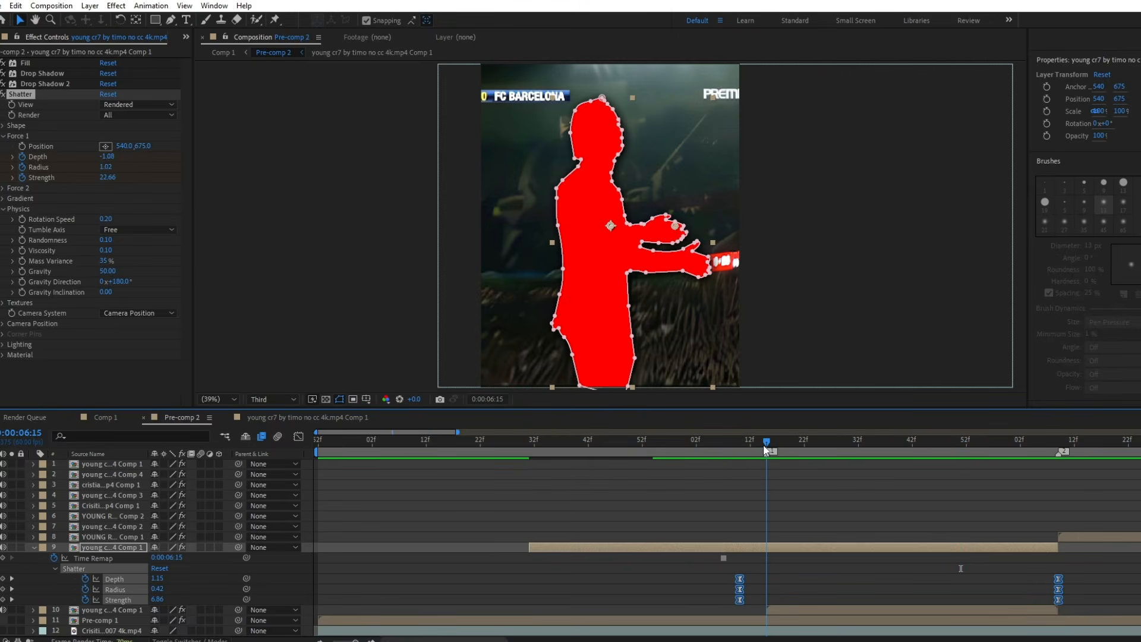
{"action": "left_click", "coordinate": [297, 437]}
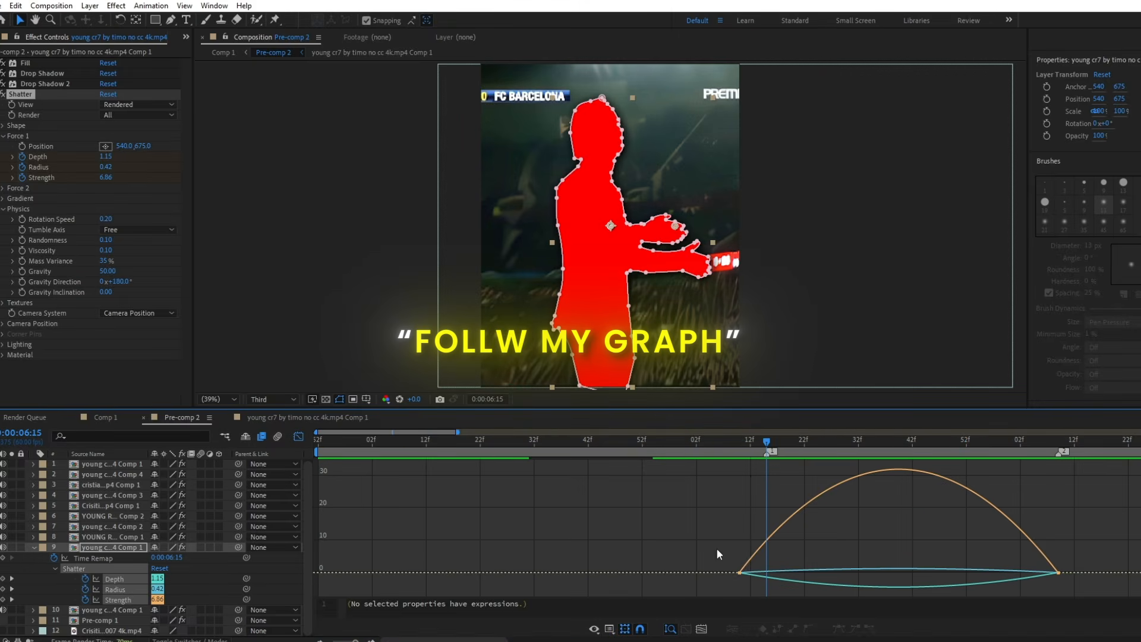
{"action": "left_click_drag", "start_coordinate": [792, 574], "coordinate": [769, 573]}
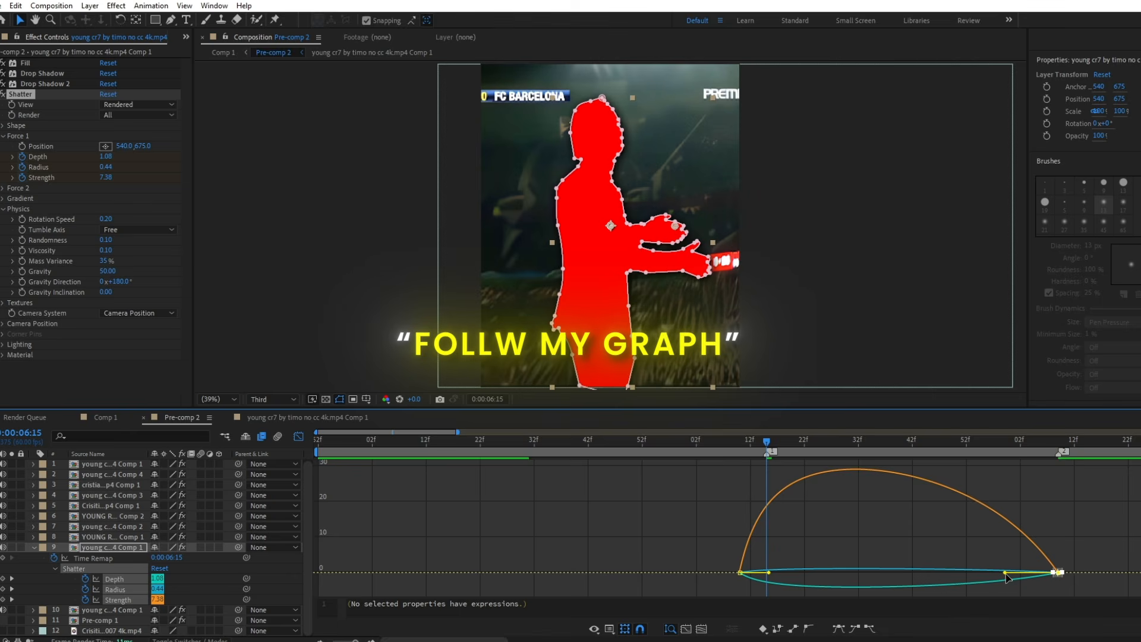
{"action": "left_click_drag", "start_coordinate": [1005, 573], "coordinate": [892, 576]}
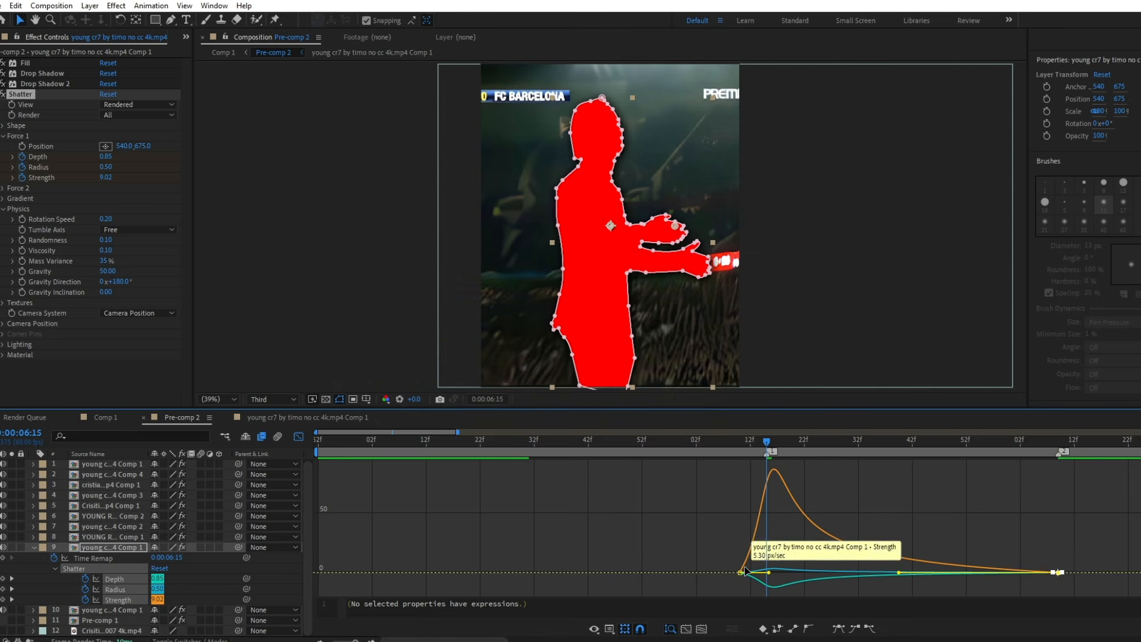
{"action": "left_click", "coordinate": [740, 572]}
{"action": "left_click_drag", "start_coordinate": [770, 575], "coordinate": [762, 544]}
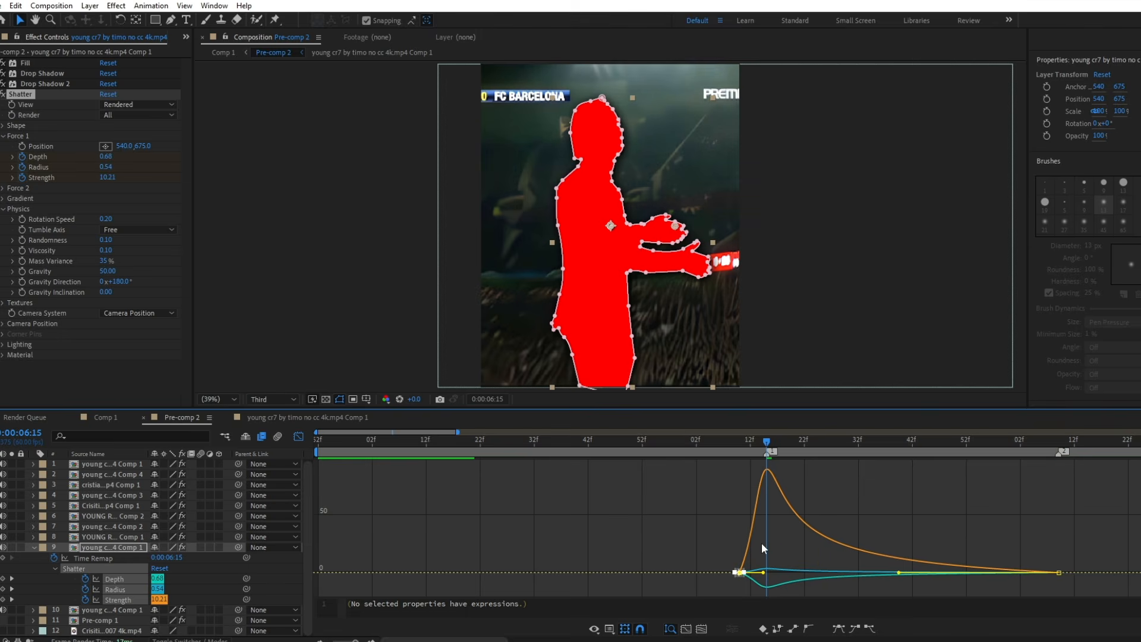
{"action": "left_click", "coordinate": [298, 436]}
Keyframe the cut-out's Position from 540, 1953 at 0:00:05:31 to 540, 675 at 0:00:06:15 and ease both keyframes.
{"action": "left_click_drag", "start_coordinate": [712, 441], "coordinate": [530, 468]}
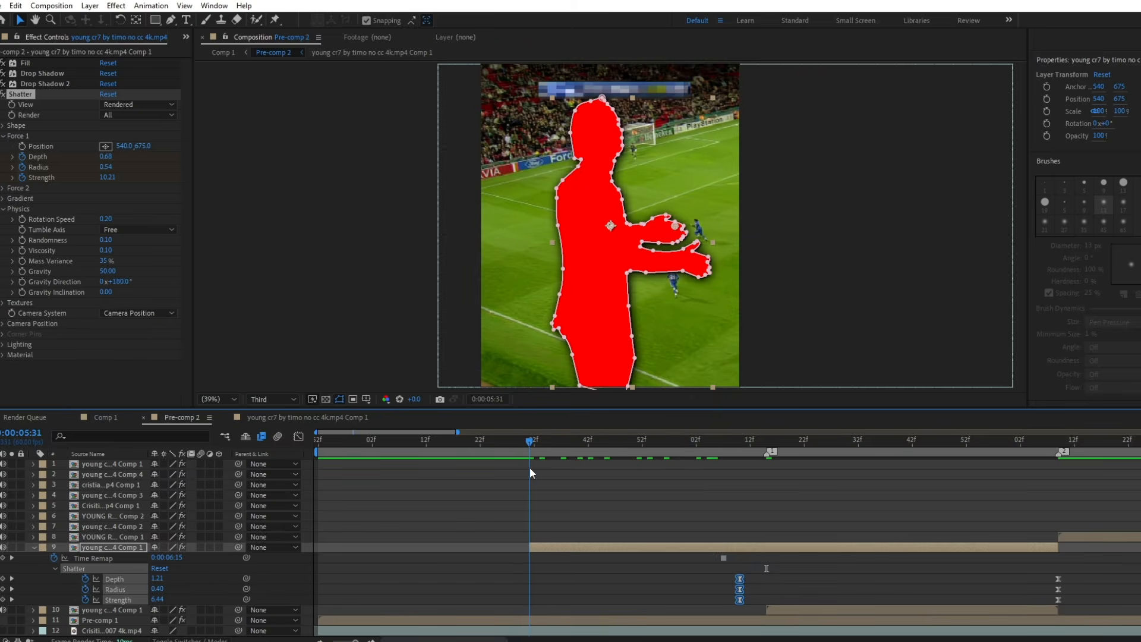
{"action": "left_click", "coordinate": [545, 547]}
{"action": "key", "text": "p"}
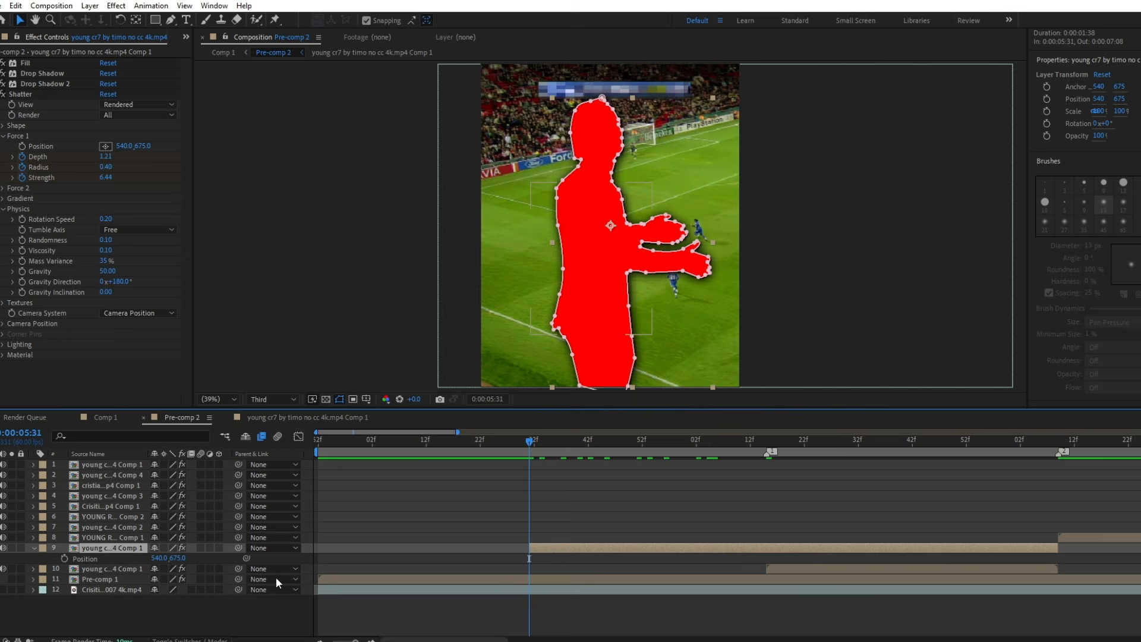
{"action": "left_click", "coordinate": [64, 559]}
{"action": "left_click_drag", "start_coordinate": [719, 441], "coordinate": [766, 468]}
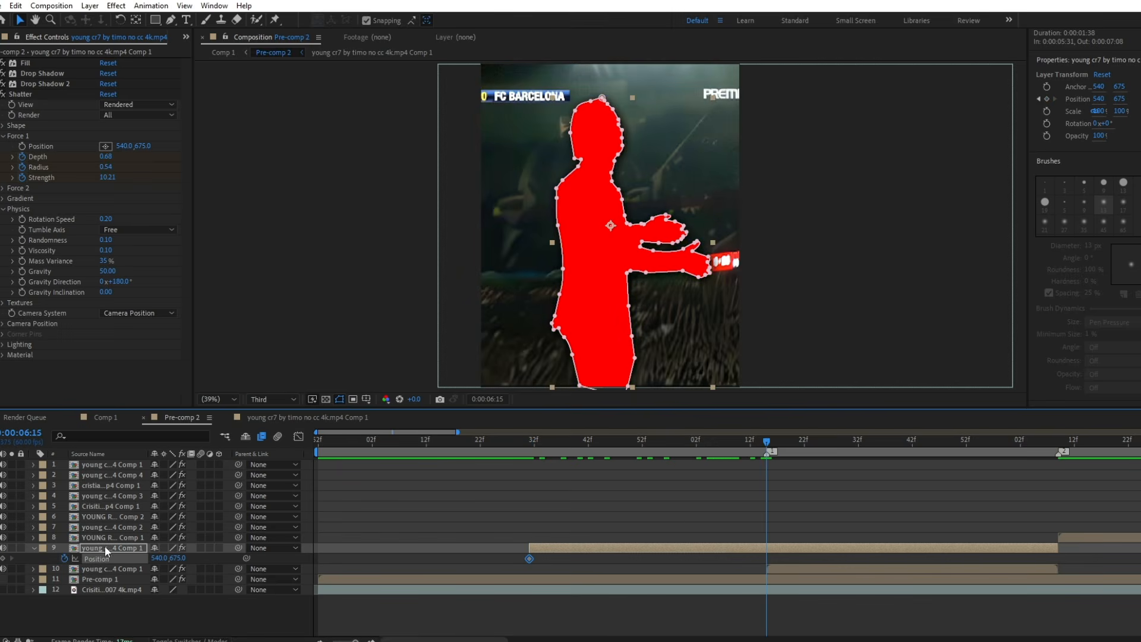
{"action": "key", "text": "j"}
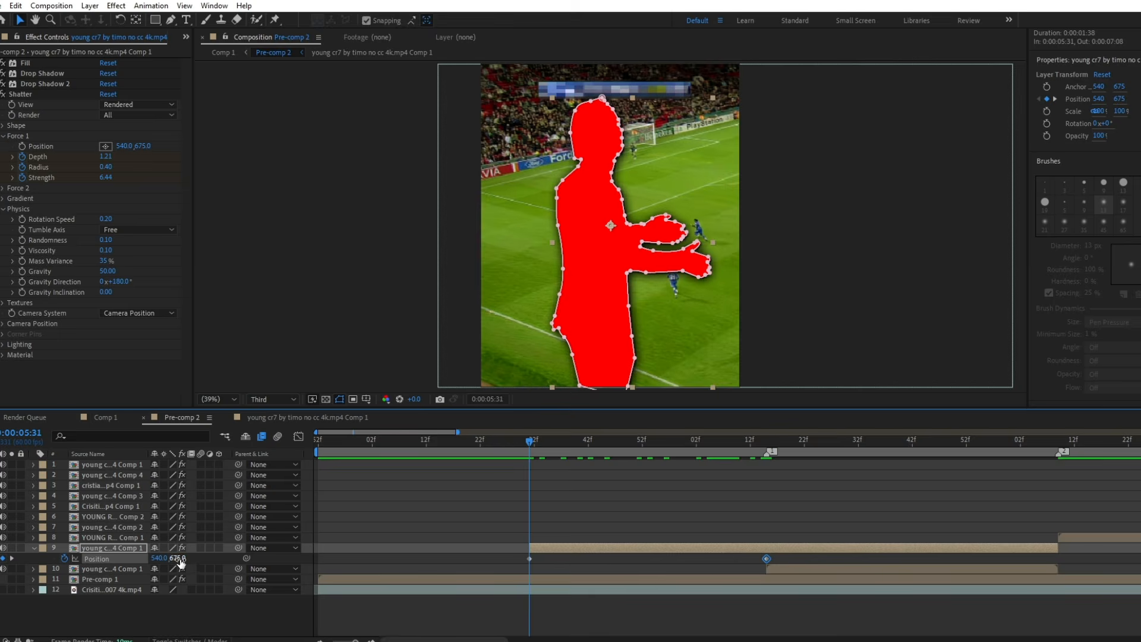
{"action": "left_click_drag", "start_coordinate": [180, 561], "coordinate": [464, 562]}
{"action": "left_click_drag", "start_coordinate": [778, 557], "coordinate": [524, 577]}
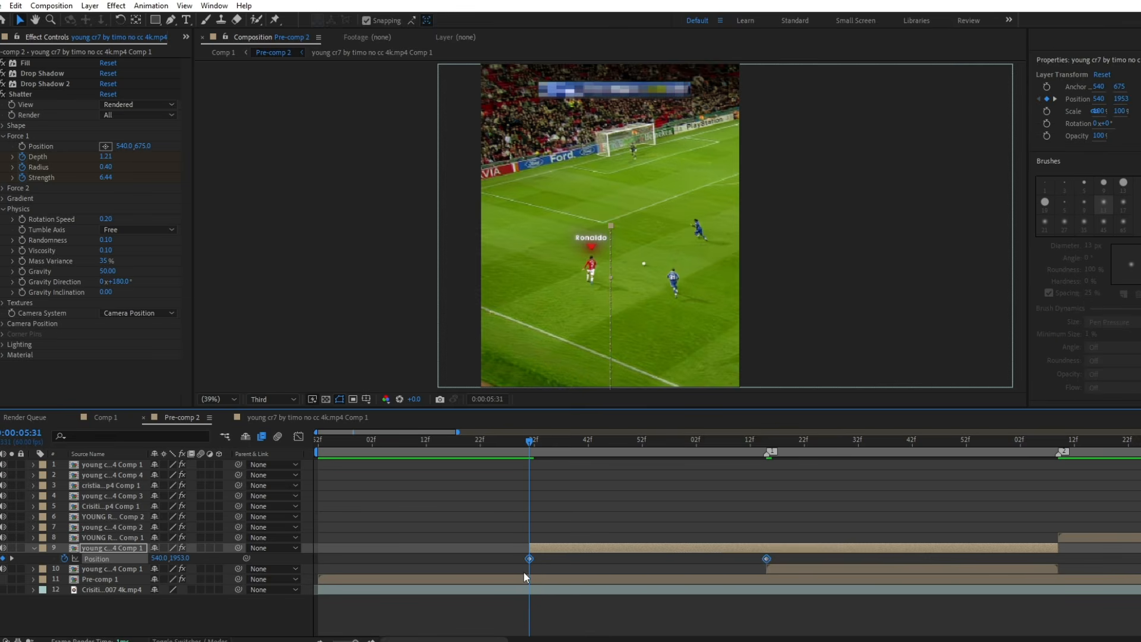
Shape the Position speed graph to build slowly and peak just before 0:00:06:15, and preview the slide-in.
{"action": "left_click", "coordinate": [299, 437]}
{"action": "left_click_drag", "start_coordinate": [727, 589], "coordinate": [764, 588]}
{"action": "left_click_drag", "start_coordinate": [569, 588], "coordinate": [626, 588]}
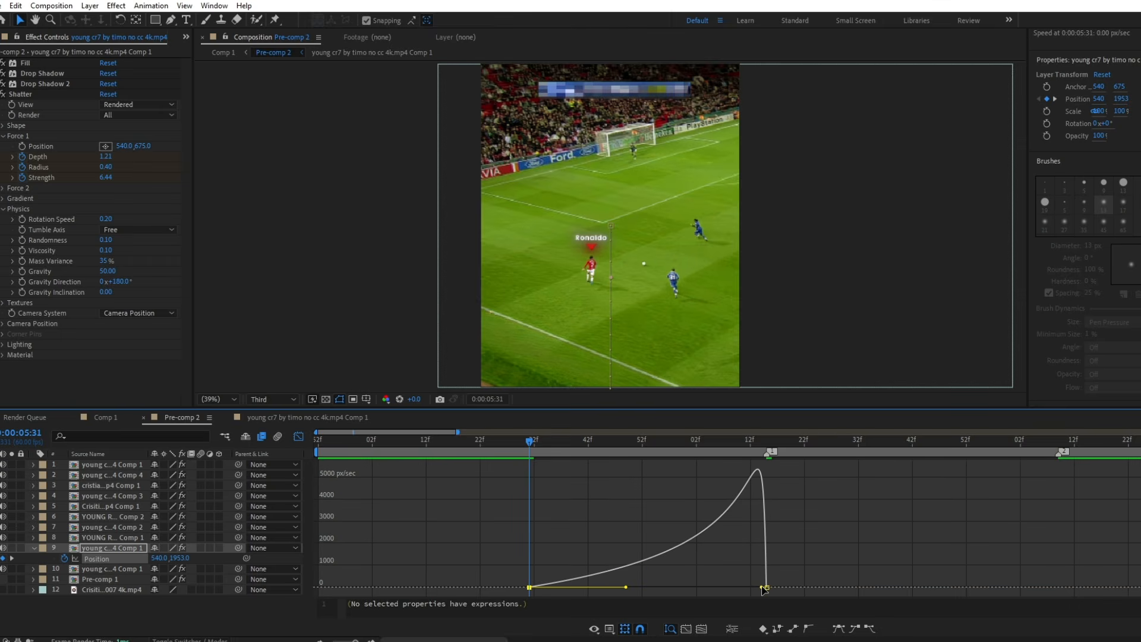
{"action": "left_click_drag", "start_coordinate": [763, 587], "coordinate": [768, 587]}
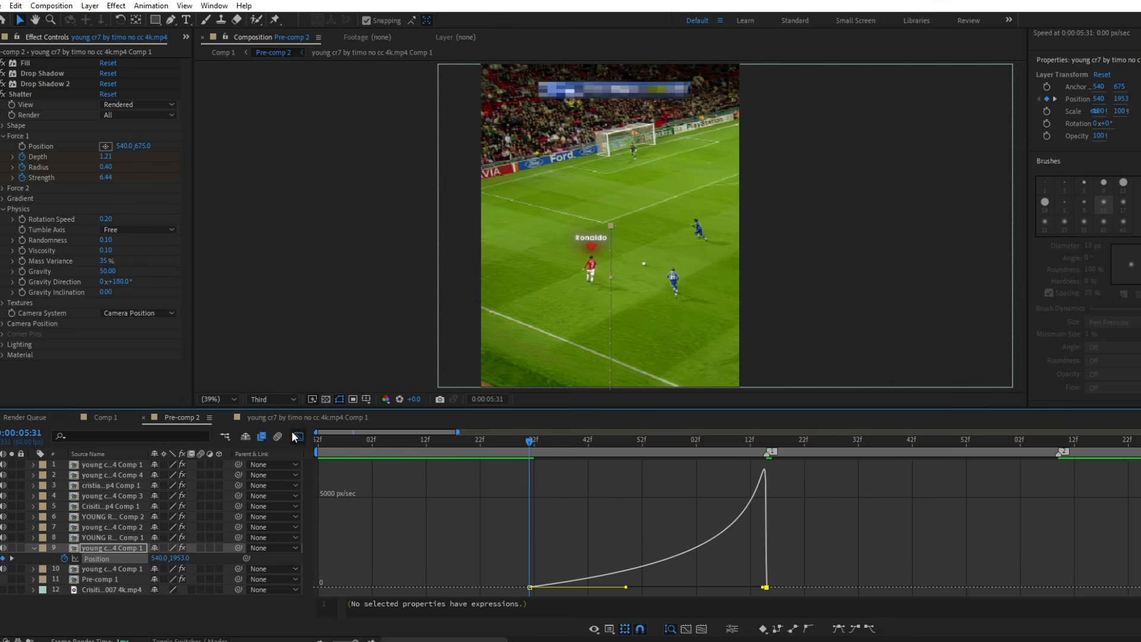
{"action": "left_click", "coordinate": [299, 436]}
{"action": "key", "text": "space"}
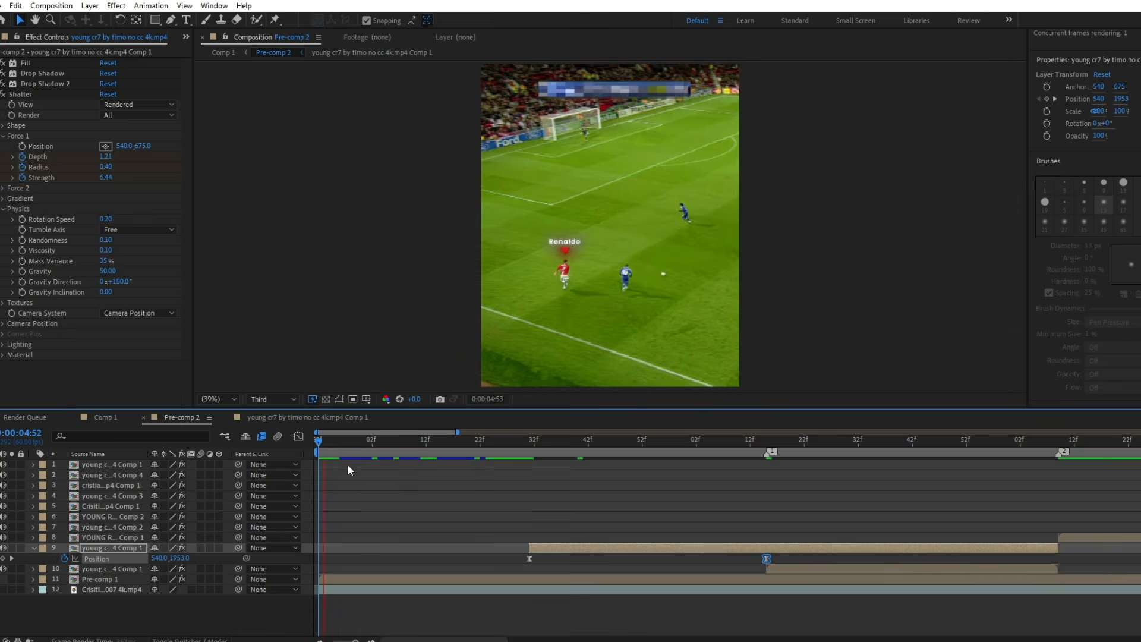
{"action": "key", "text": "space"}
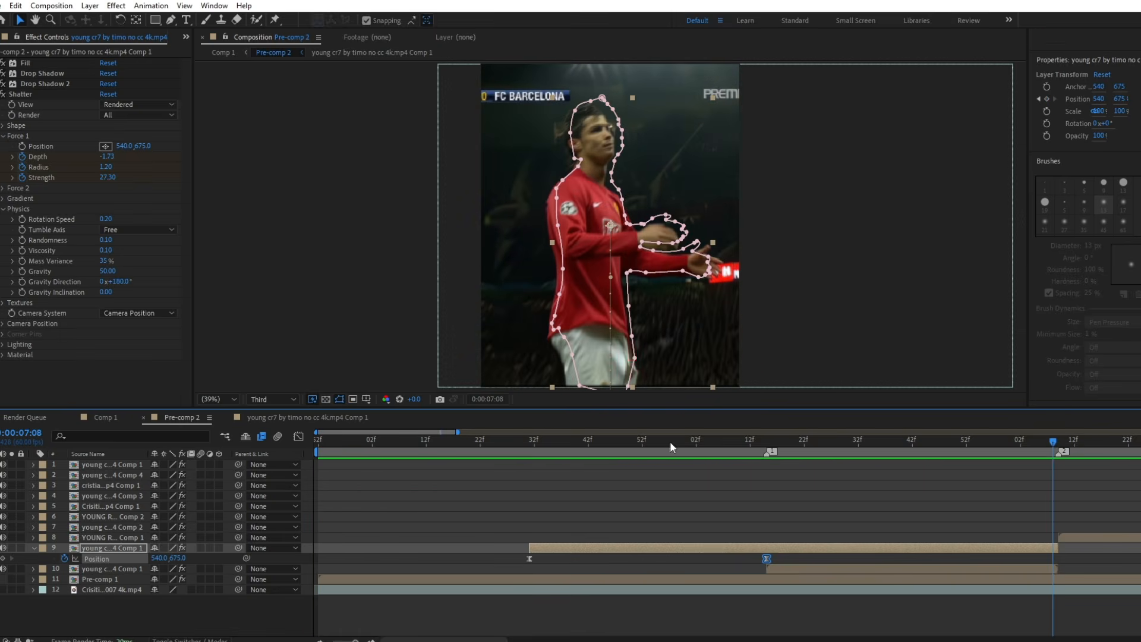
{"action": "scroll", "coordinate": [662, 442], "scroll_direction": "down", "scroll_amount": 1}
{"action": "left_click", "coordinate": [448, 447]}
{"action": "key", "text": "space"}
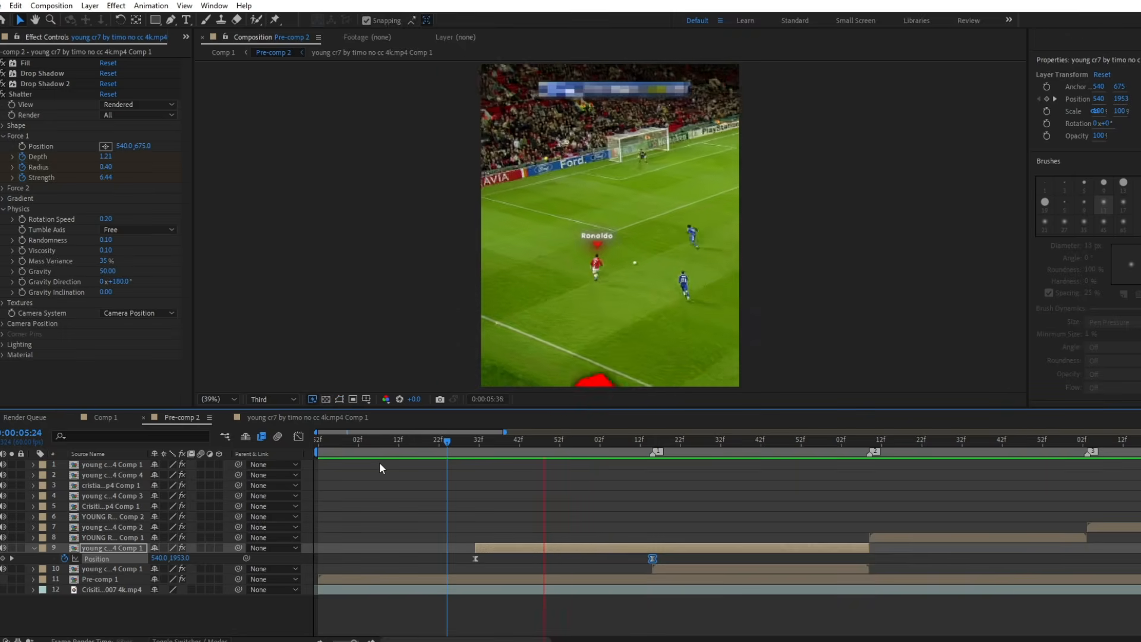
Apply Deep Glow to the cut-out layer with radius 300 and exposure 0.5.
{"action": "left_click_drag", "start_coordinate": [661, 445], "coordinate": [704, 451]}
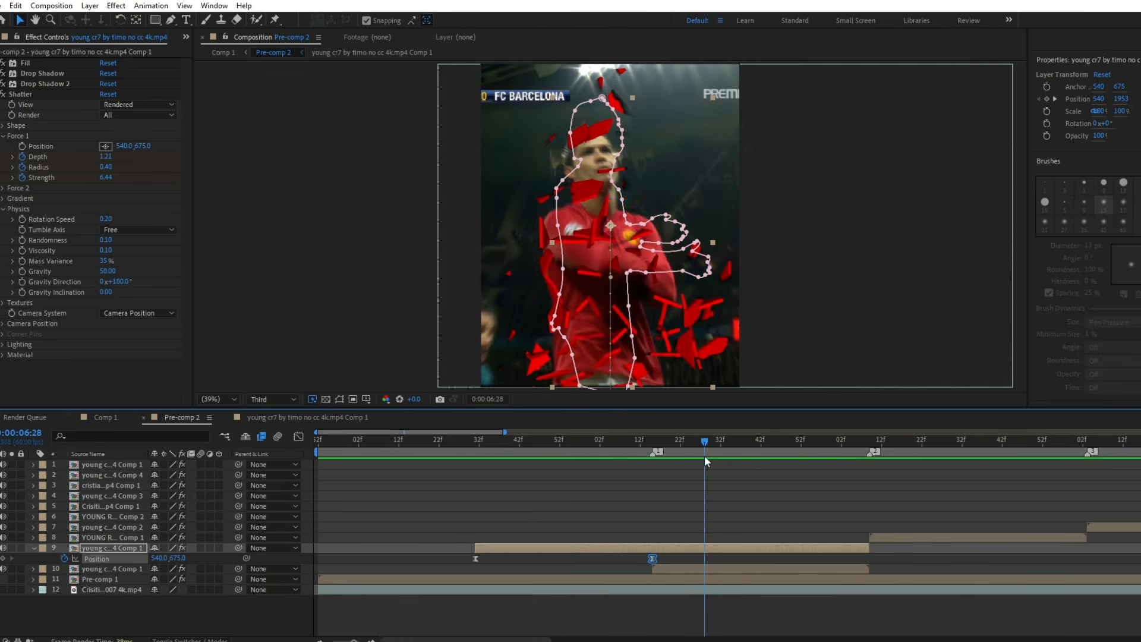
{"action": "left_click", "coordinate": [689, 554]}
{"action": "key", "text": "ctrl+space"}
{"action": "type", "text": "de"}
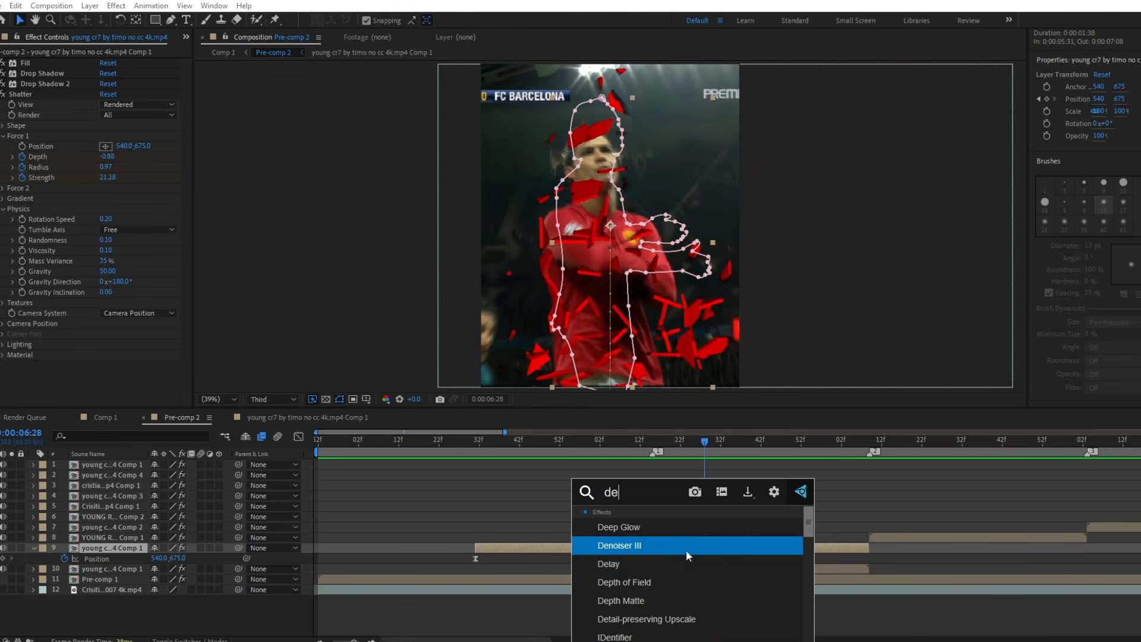
{"action": "left_click", "coordinate": [622, 528]}
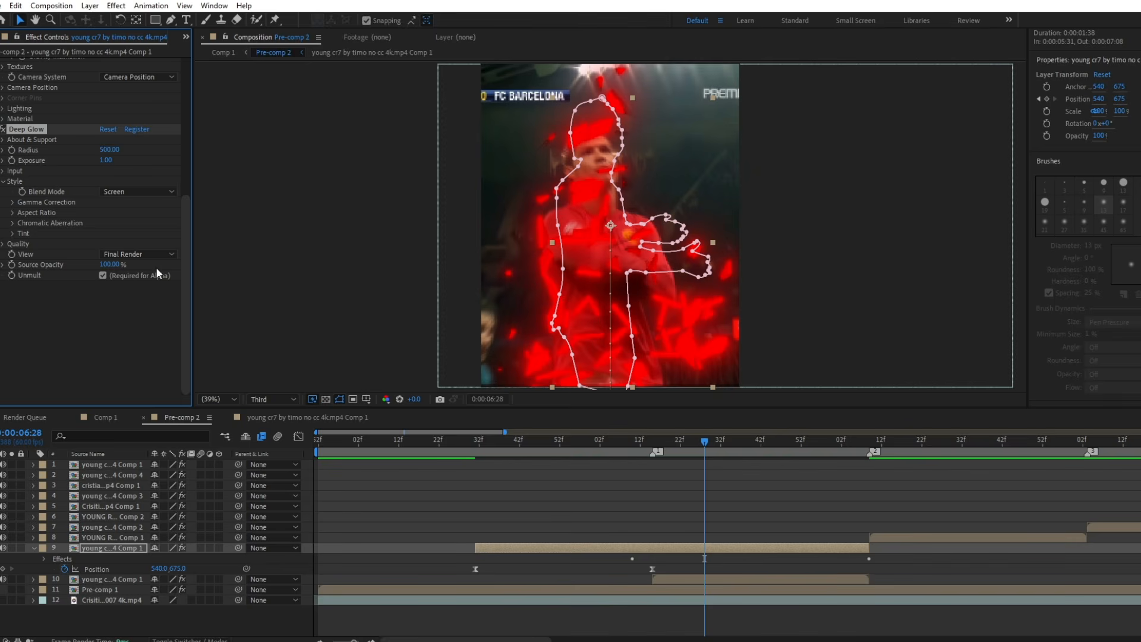
{"action": "left_click", "coordinate": [104, 161]}
{"action": "type", "text": "0.5"}
{"action": "key", "text": "Return"}
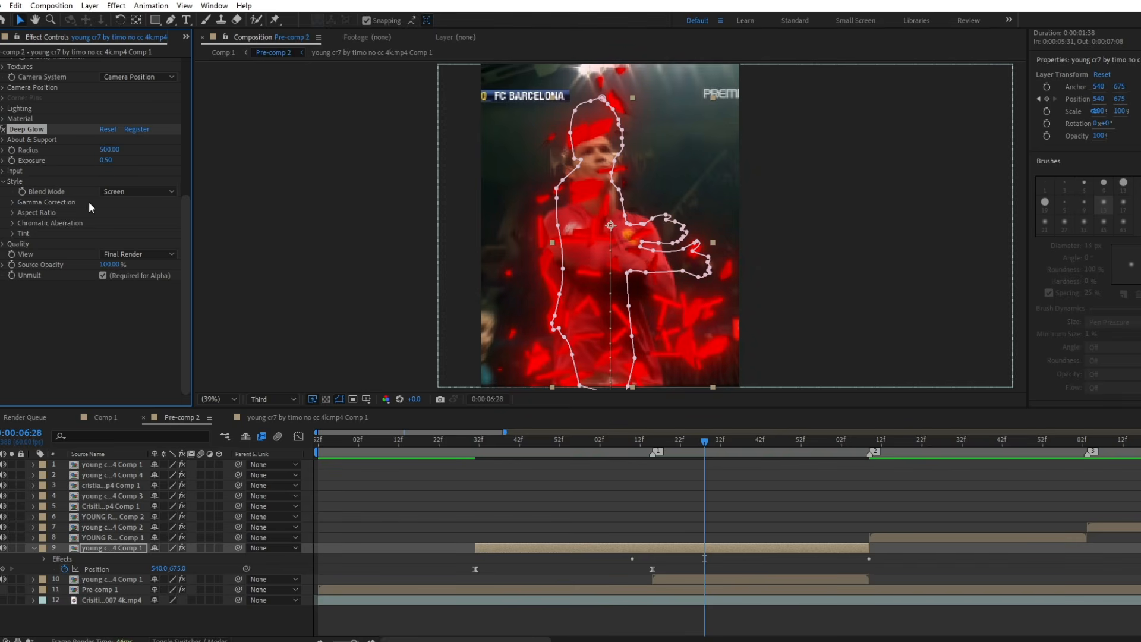
{"action": "left_click", "coordinate": [105, 150]}
{"action": "key", "text": "Return"}
Enable a red Multiply tint at 100% mix and Red & Blue chromatic aberration in the Deep Glow style.
{"action": "left_click", "coordinate": [13, 233]}
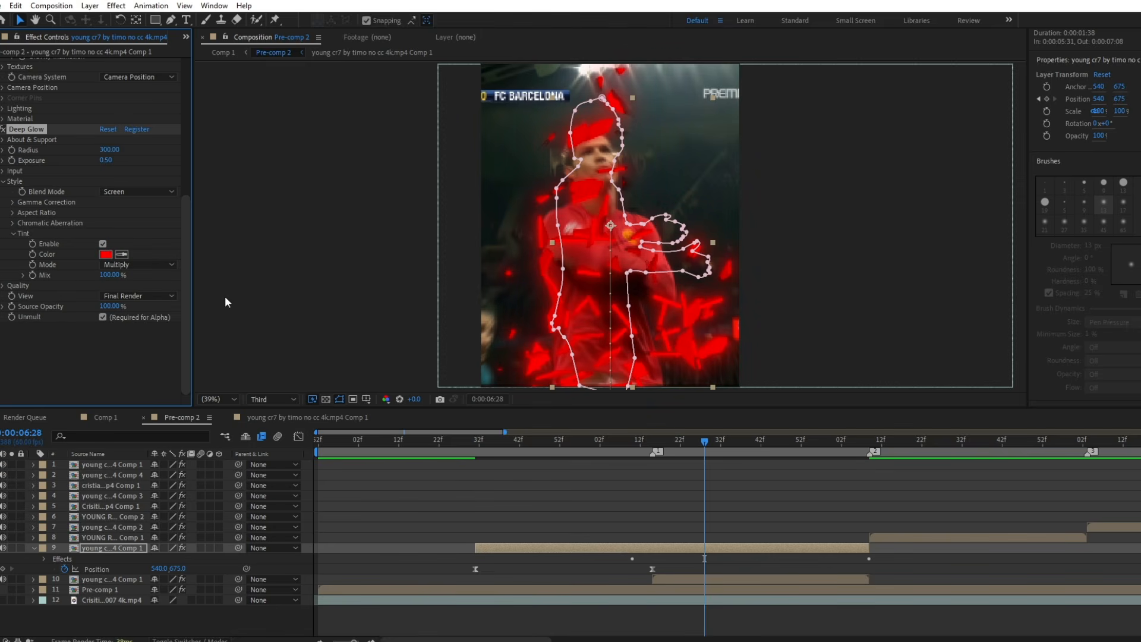
{"action": "left_click", "coordinate": [135, 369]}
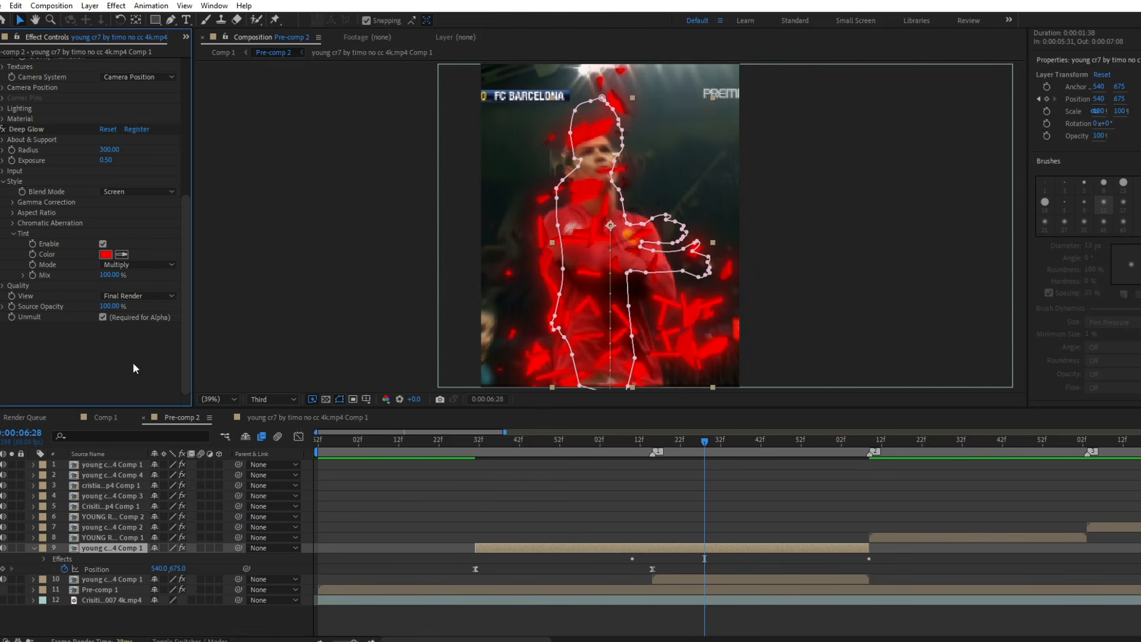
{"action": "left_click", "coordinate": [13, 223]}
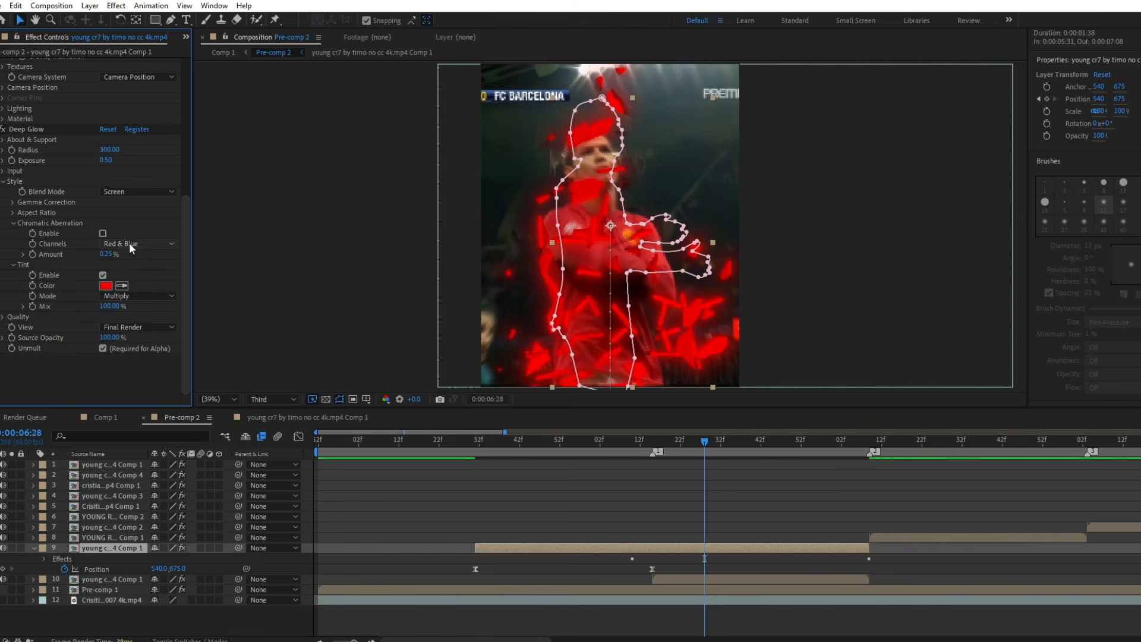
{"action": "left_click", "coordinate": [557, 474]}
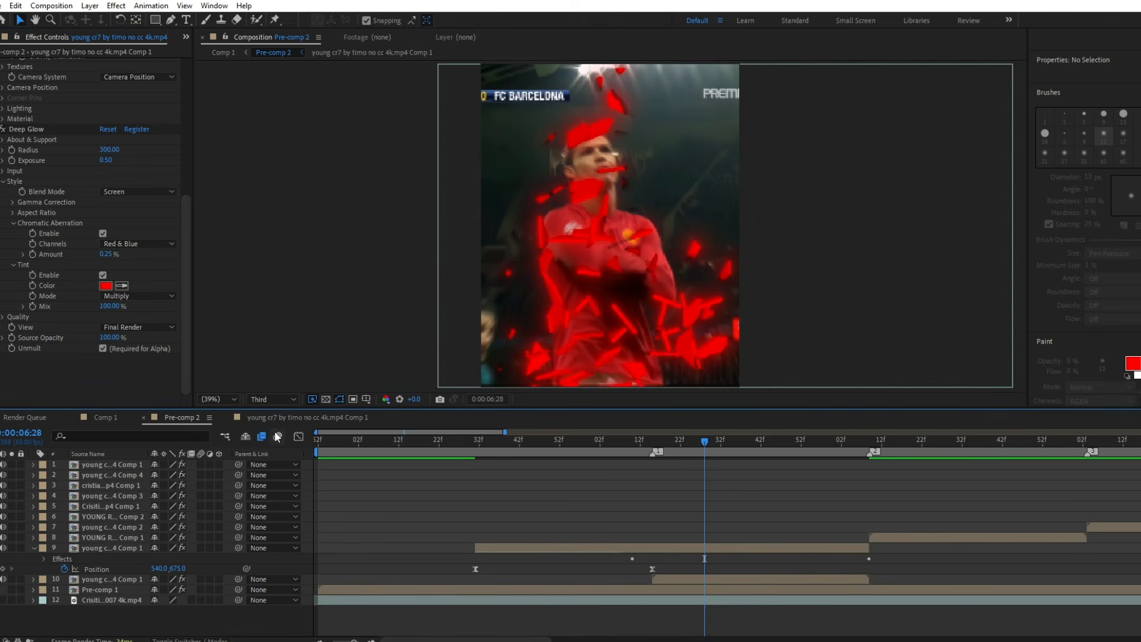
Set the Shatter shape's extrusion depth to 0.3 and preview the shattering cut-out.
{"action": "scroll", "coordinate": [64, 253], "scroll_direction": "up", "scroll_amount": 5}
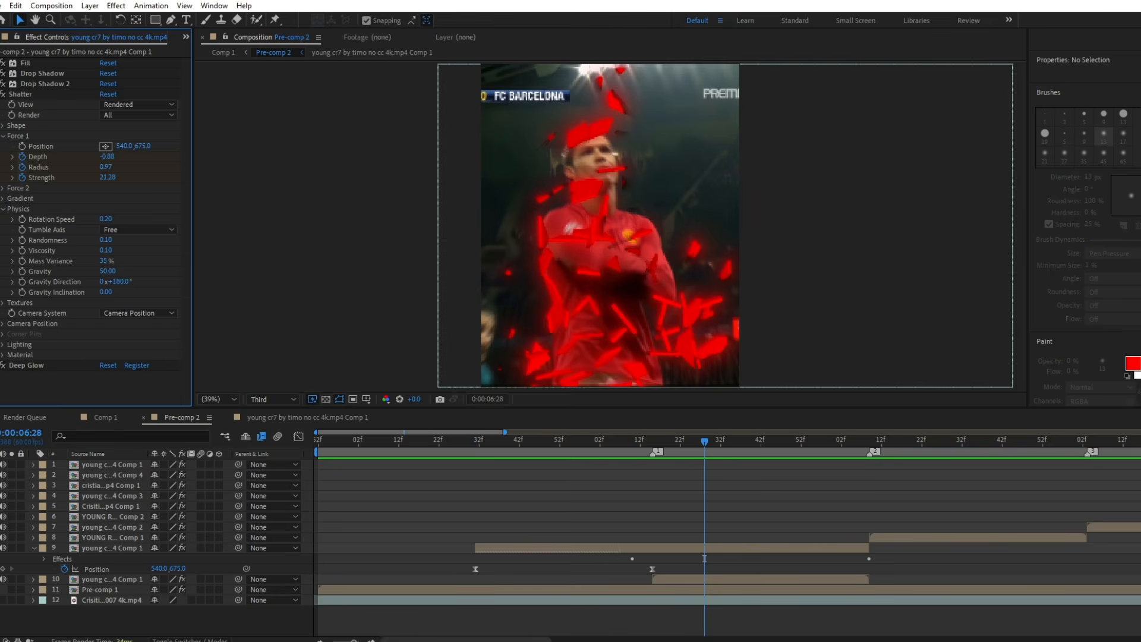
{"action": "left_click", "coordinate": [5, 210]}
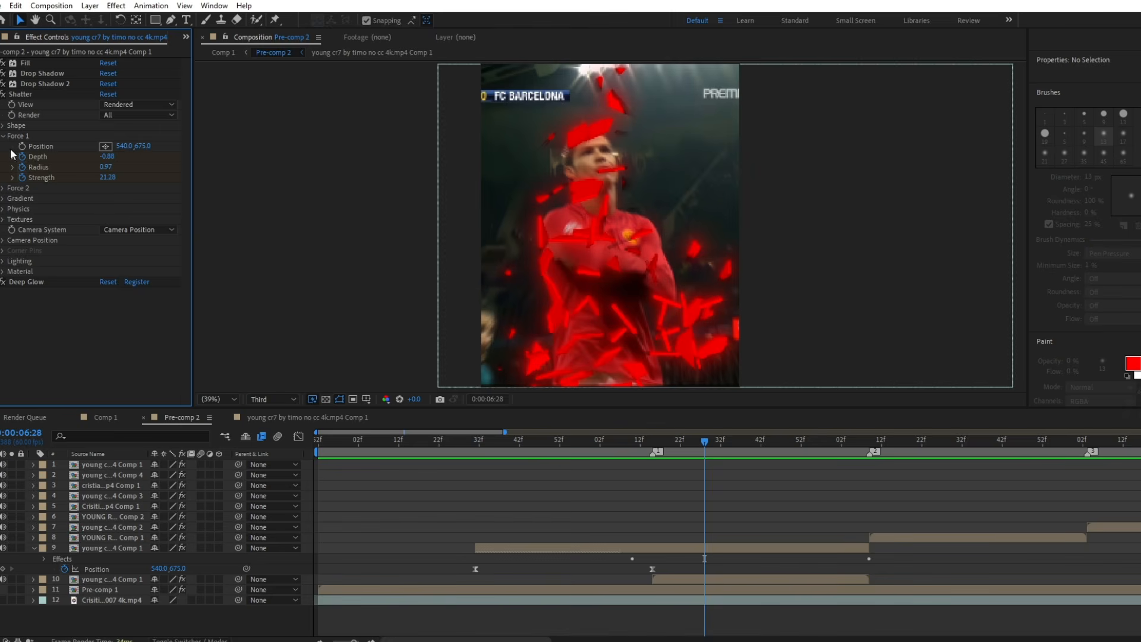
{"action": "left_click", "coordinate": [3, 125]}
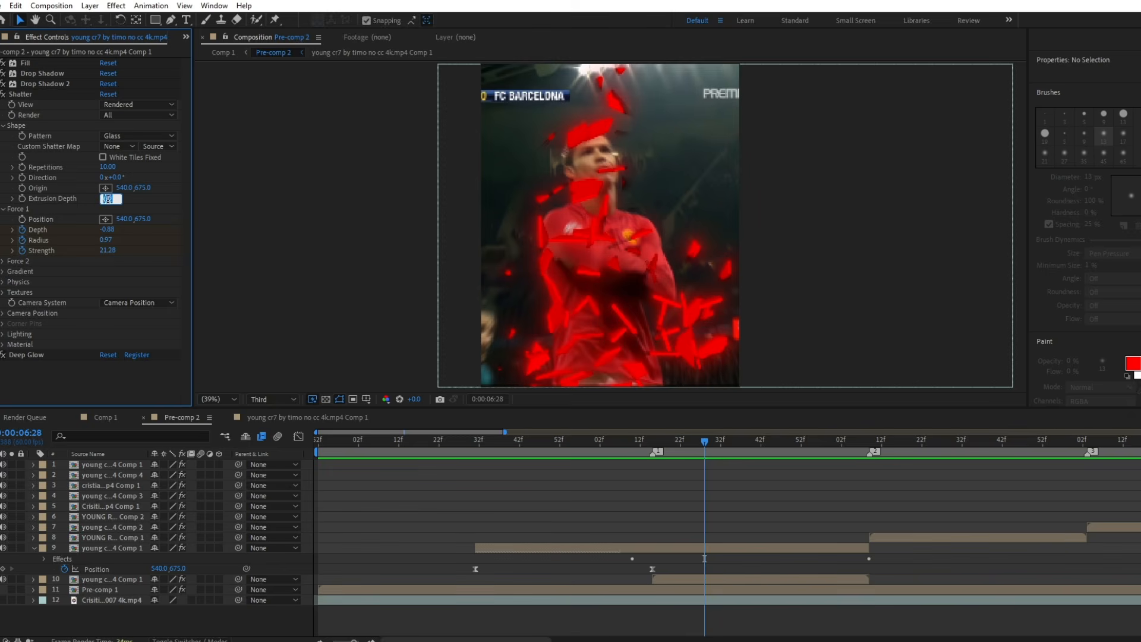
{"action": "type", "text": ".3"}
{"action": "key", "text": "Return"}
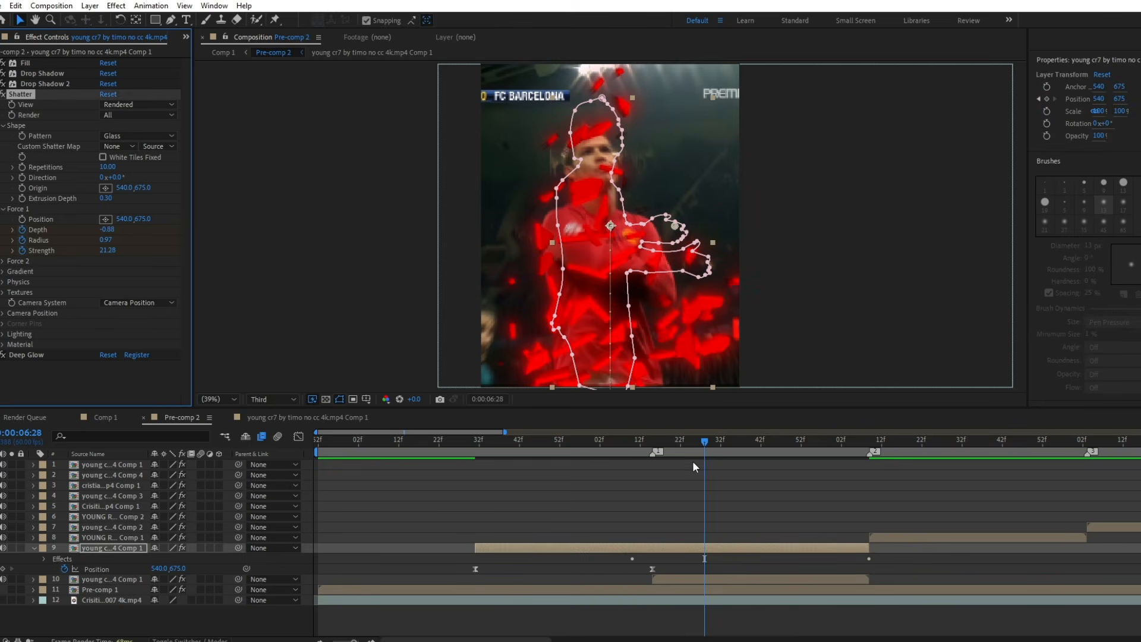
{"action": "left_click", "coordinate": [271, 365]}
{"action": "left_click", "coordinate": [391, 440]}
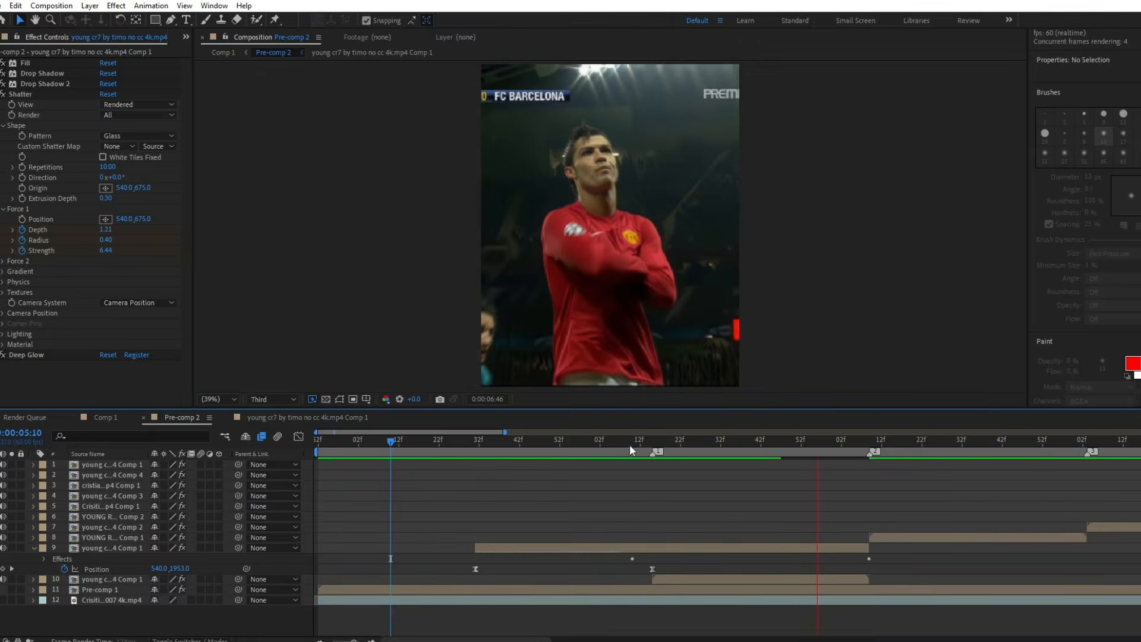
{"action": "left_click", "coordinate": [653, 442]}
{"action": "key", "text": "space"}
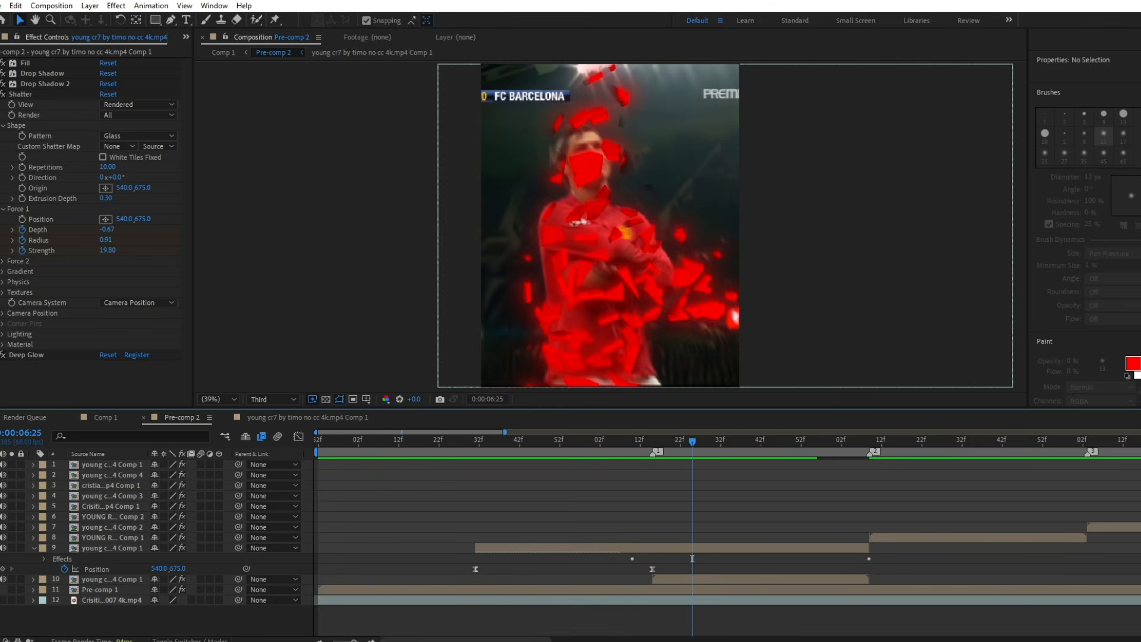
Lower the cut-out layer's Deep Glow exposure to 0.3 and collapse the Deep Glow and Shatter settings.
{"action": "scroll", "coordinate": [94, 370], "scroll_direction": "down", "scroll_amount": 5}
{"action": "left_click", "coordinate": [105, 212]}
{"action": "type", "text": "0"}
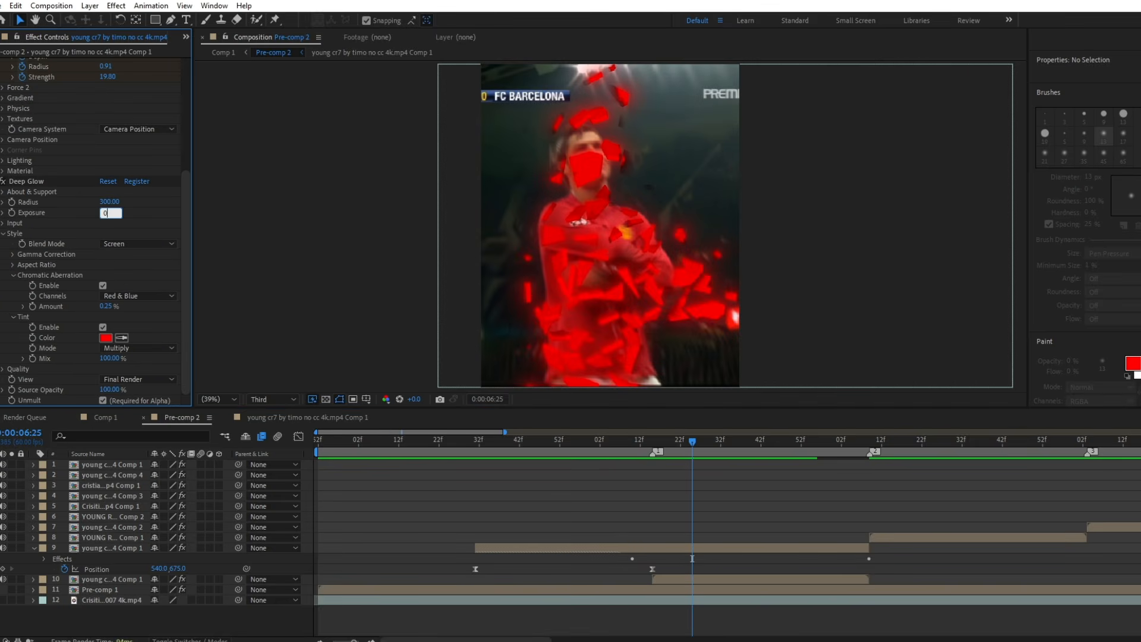
{"action": "type", "text": ".3"}
{"action": "key", "text": "Return"}
{"action": "left_click", "coordinate": [0, 181]}
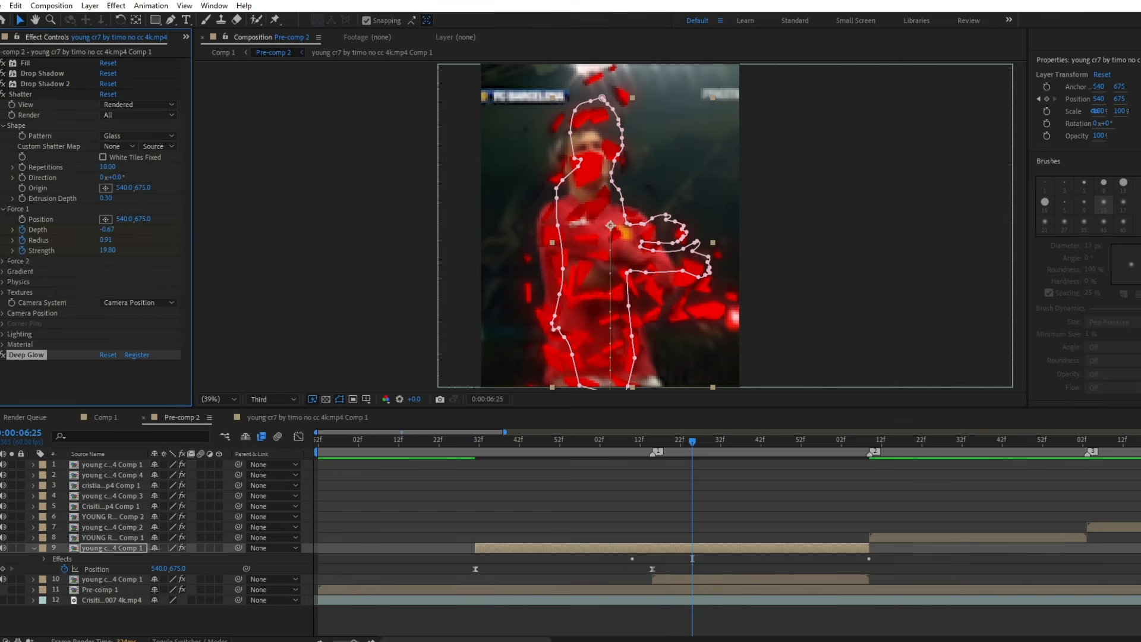
{"action": "left_click", "coordinate": [1, 94]}
{"action": "left_click", "coordinate": [107, 127]}
Preview the slide-in and shatter from about 0:00:05:11 through the following clip.
{"action": "left_click_drag", "start_coordinate": [638, 441], "coordinate": [395, 442]}
{"action": "key", "text": "space"}
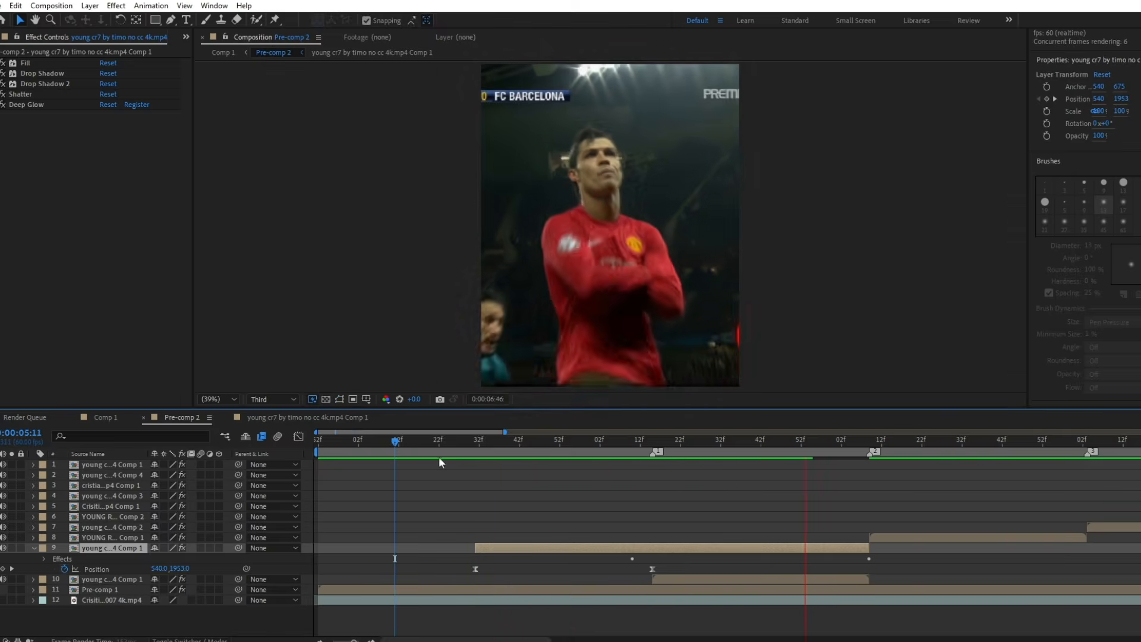
{"action": "left_click", "coordinate": [442, 458]}
{"action": "key", "text": "space"}
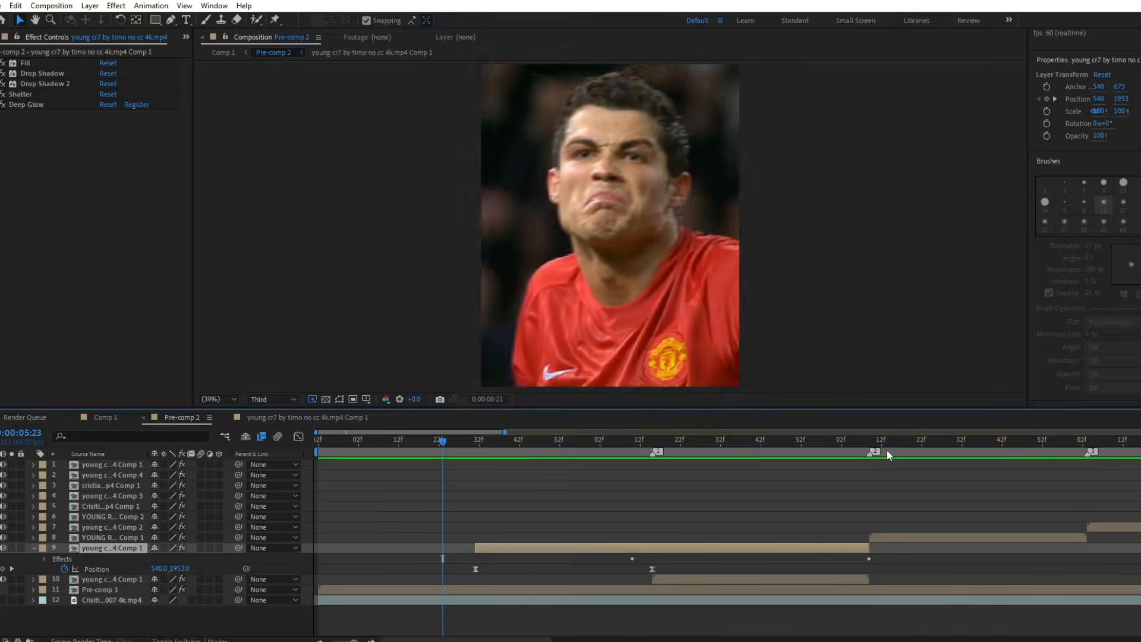
Add an adjustment layer above the cut-out layer and trim its start to 0:00:06:15.
{"action": "left_click", "coordinate": [862, 444]}
{"action": "scroll", "coordinate": [823, 455], "scroll_direction": "down", "scroll_amount": 4}
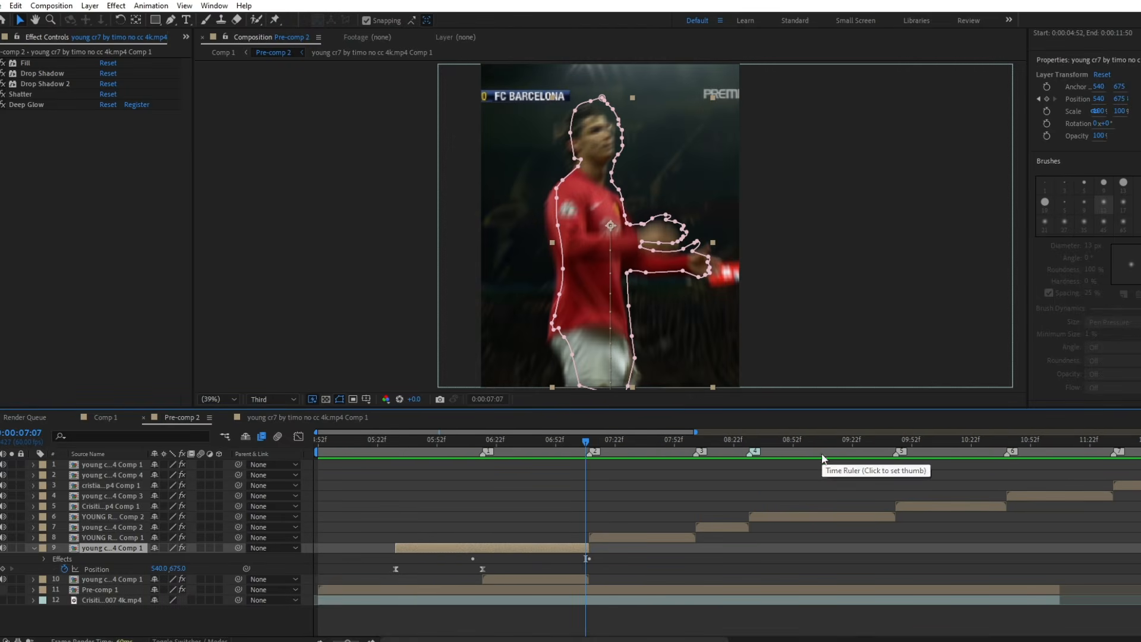
{"action": "left_click", "coordinate": [482, 444]}
{"action": "right_click", "coordinate": [237, 616]}
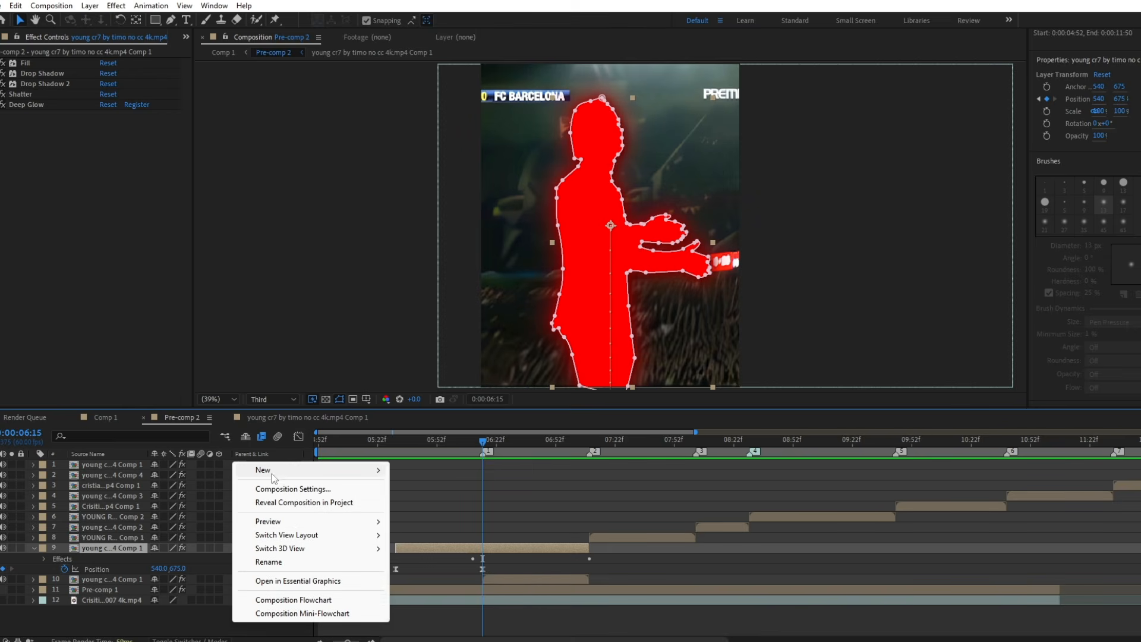
{"action": "mouse_move", "coordinate": [274, 473]}
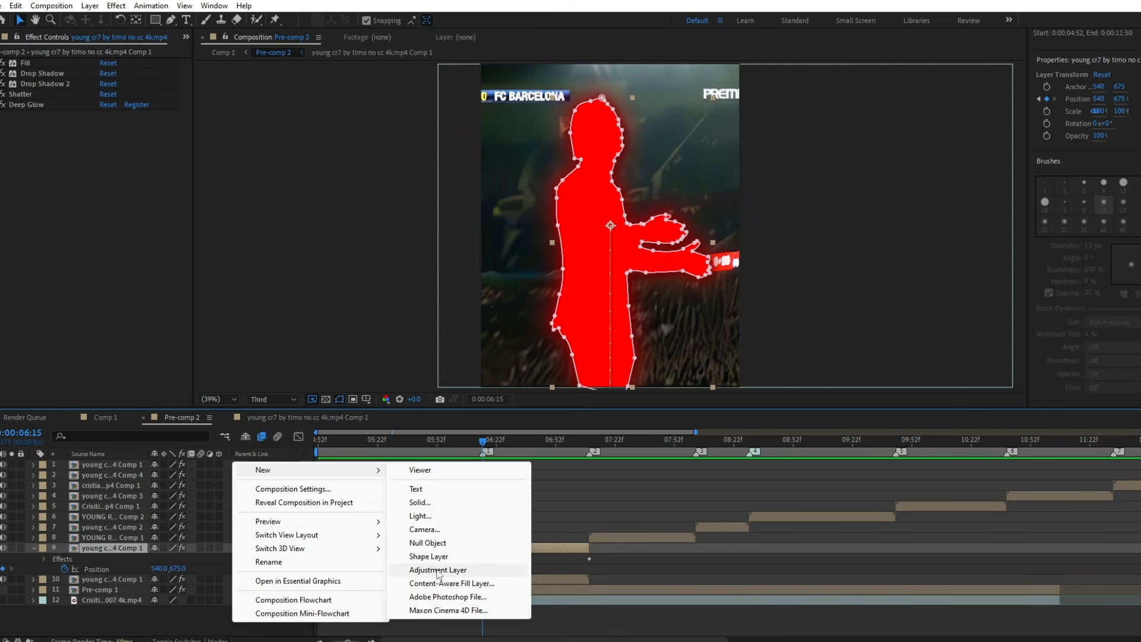
{"action": "left_click", "coordinate": [430, 570]}
{"action": "key", "text": "ctrl+shift+d"}
{"action": "left_click", "coordinate": [459, 560]}
{"action": "key", "text": "Delete"}
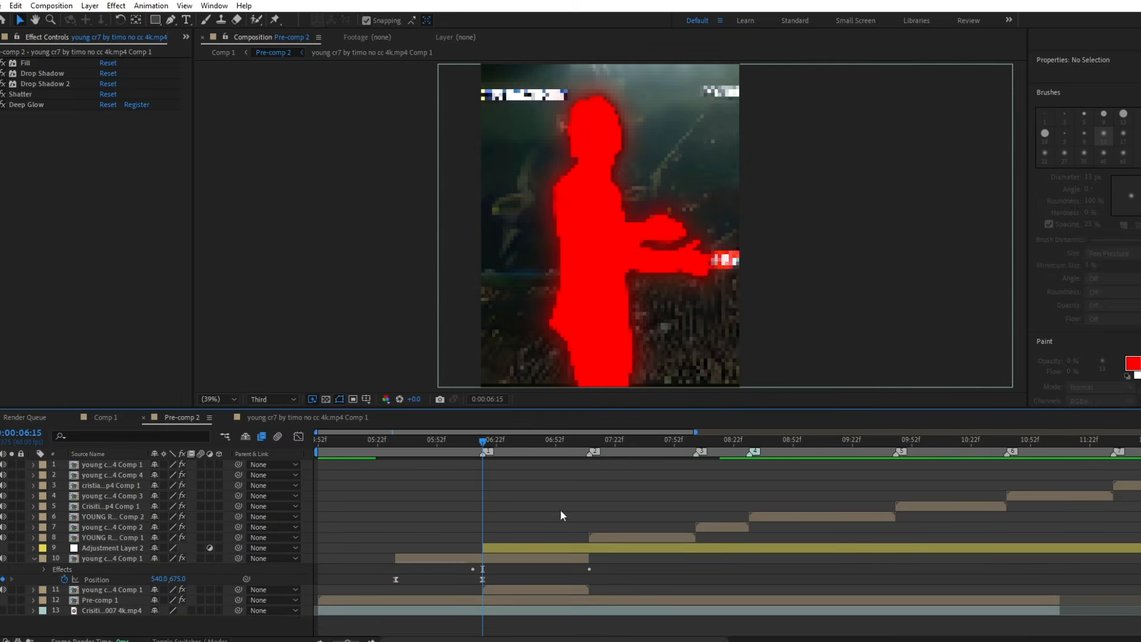
Split the adjustment layer at 0:00:07:02 and delete the part after it.
{"action": "left_click", "coordinate": [576, 441]}
{"action": "left_click", "coordinate": [596, 548]}
{"action": "key", "text": "ctrl+shift+d"}
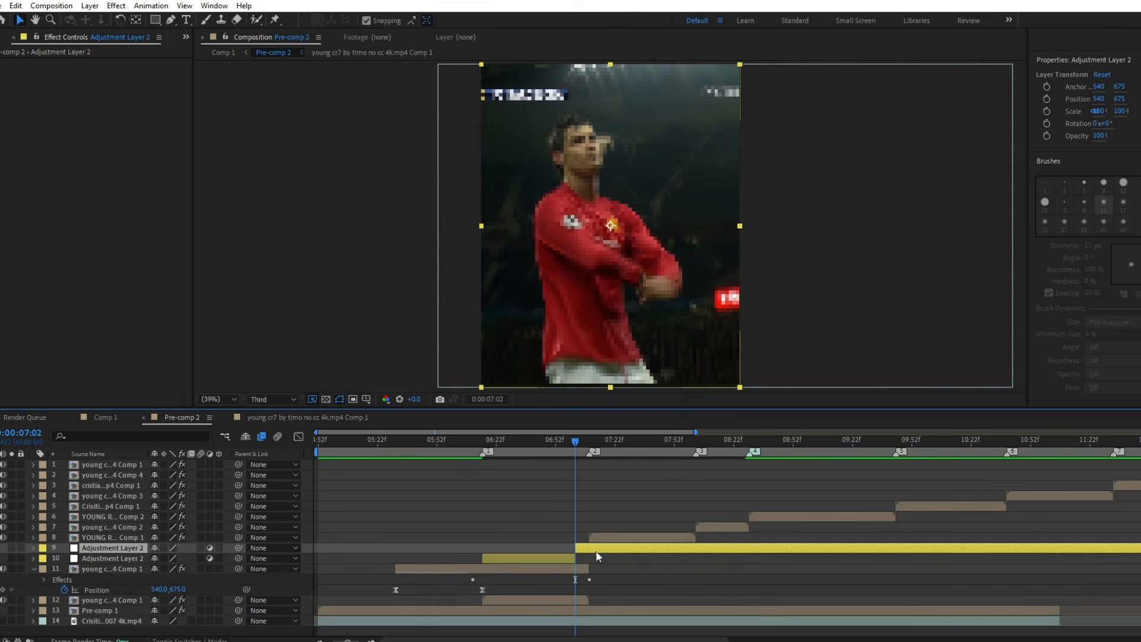
{"action": "key", "text": "Delete"}
Apply BCC Directional Blur to the adjustment layer and keyframe Blur Amount at 100 at 0:00:06:15.
{"action": "left_click", "coordinate": [485, 440]}
{"action": "left_click_drag", "start_coordinate": [484, 440], "coordinate": [483, 440]}
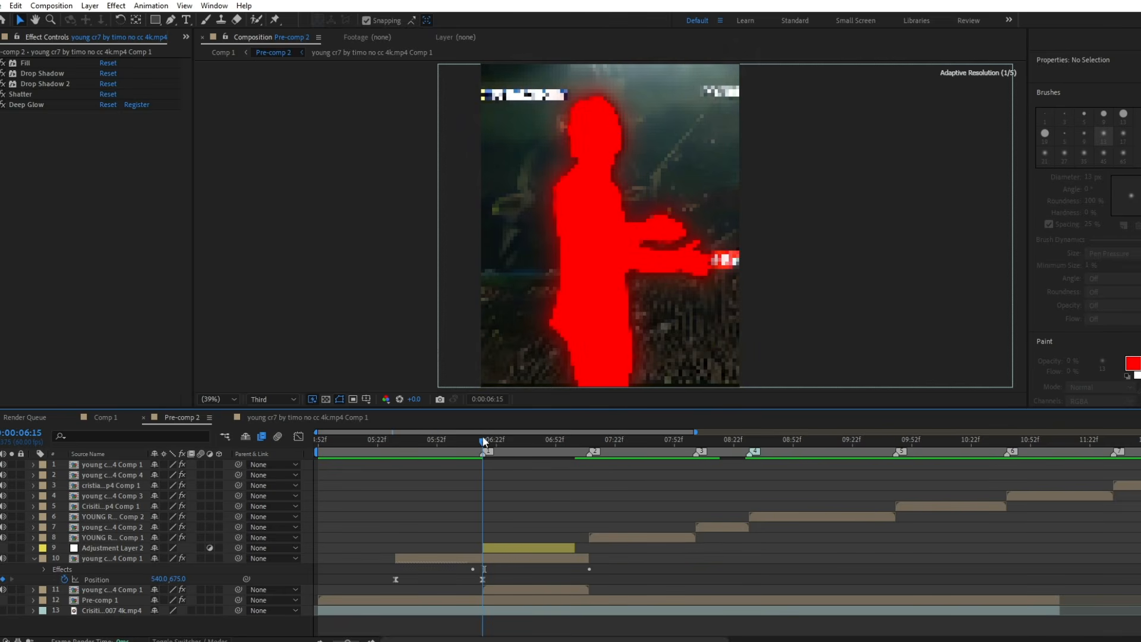
{"action": "left_click", "coordinate": [504, 547]}
{"action": "key", "text": "ctrl+space"}
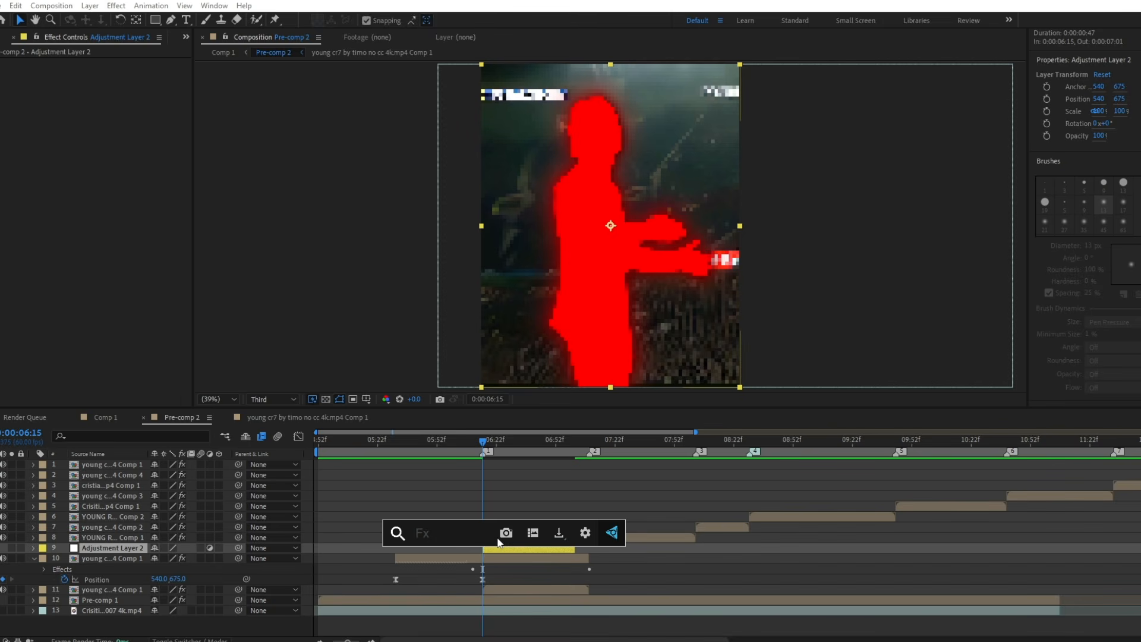
{"action": "type", "text": "bcc"}
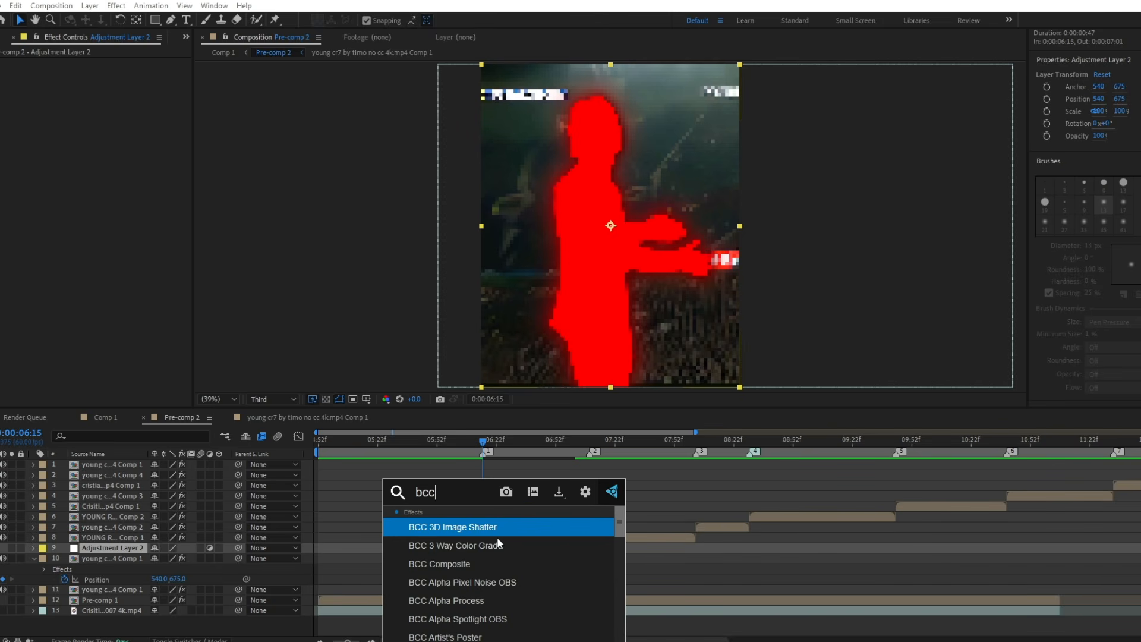
{"action": "type", "text": " di"}
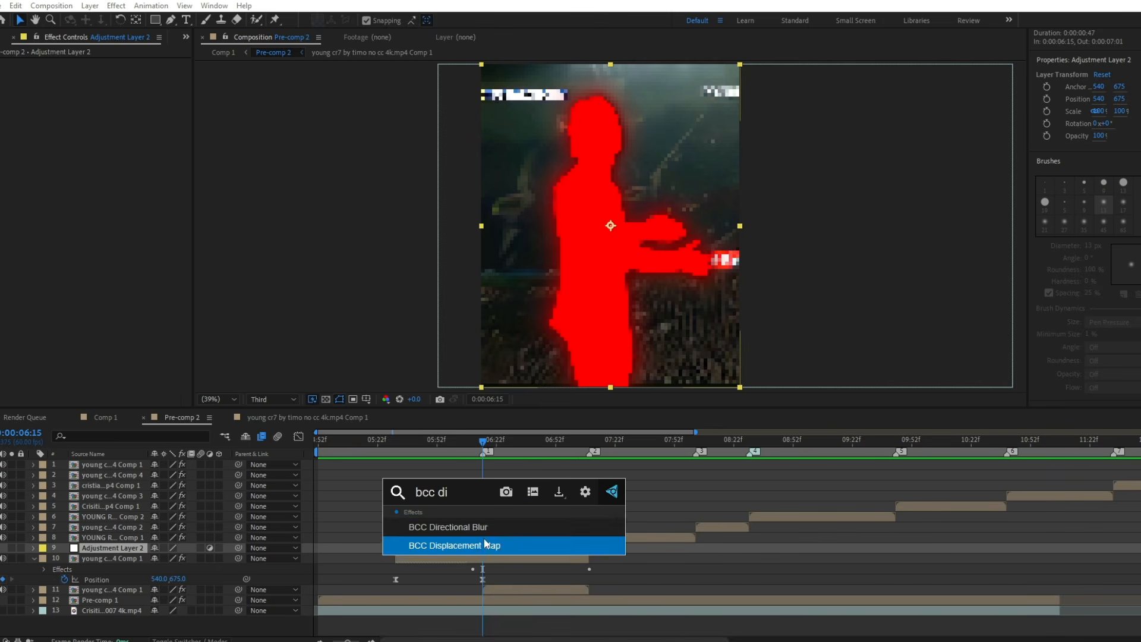
{"action": "left_click", "coordinate": [479, 526]}
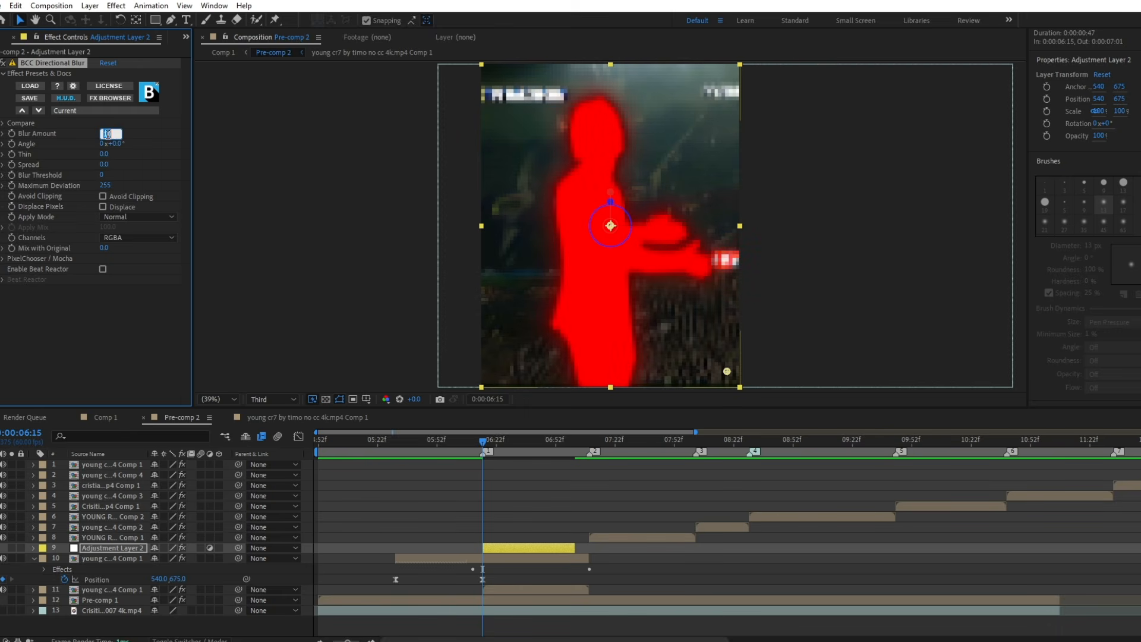
{"action": "key", "text": "Return"}
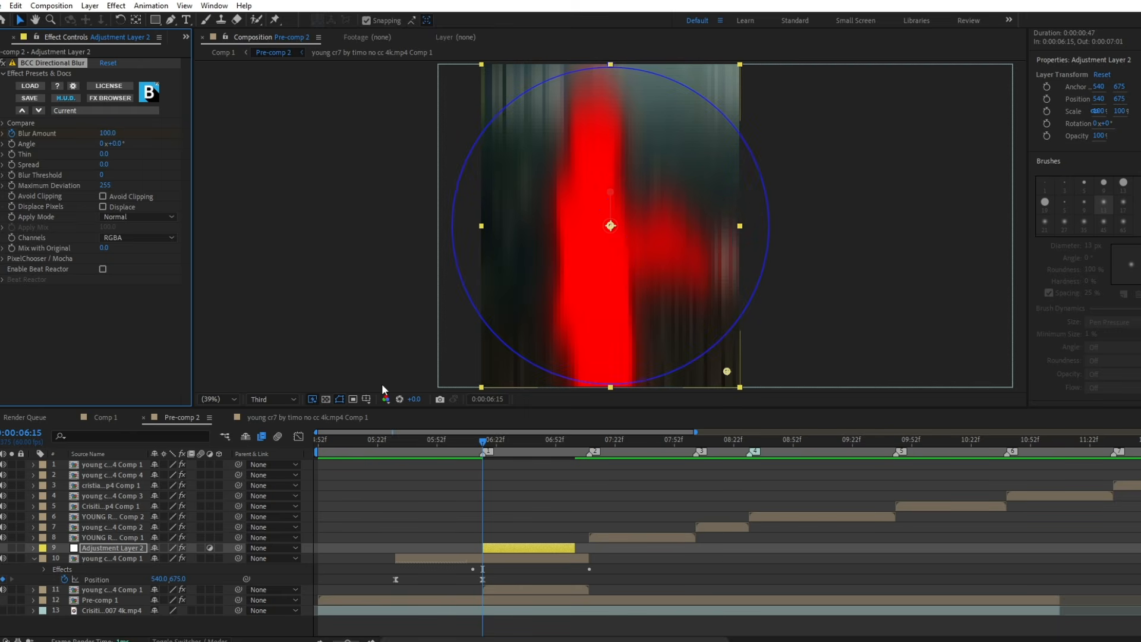
Keyframe the directional blur's Blur Amount at 0 at 0:00:06:56.
{"action": "key", "text": "u"}
{"action": "left_click_drag", "start_coordinate": [525, 448], "coordinate": [564, 458]}
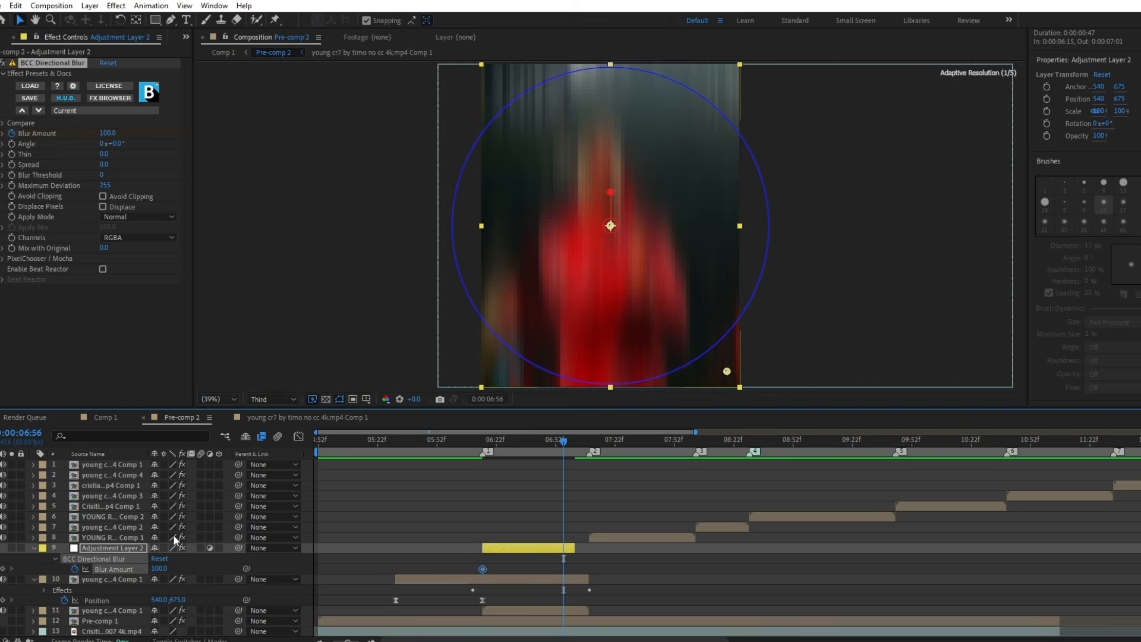
{"action": "left_click", "coordinate": [158, 570]}
{"action": "type", "text": "0"}
{"action": "key", "text": "Return"}
Easy-ease both Blur Amount keyframes and shape the speed graph to change fastest just after 0:00:06:15 with a long ease-out.
{"action": "left_click_drag", "start_coordinate": [446, 565], "coordinate": [574, 574]}
{"action": "key", "text": "F9"}
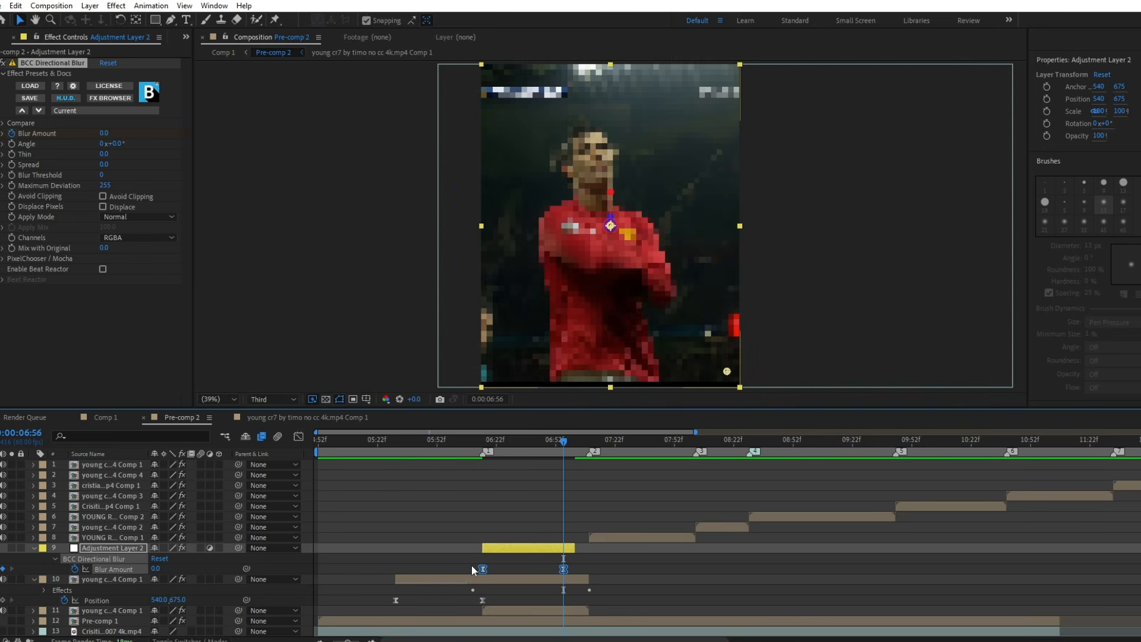
{"action": "left_click", "coordinate": [299, 437]}
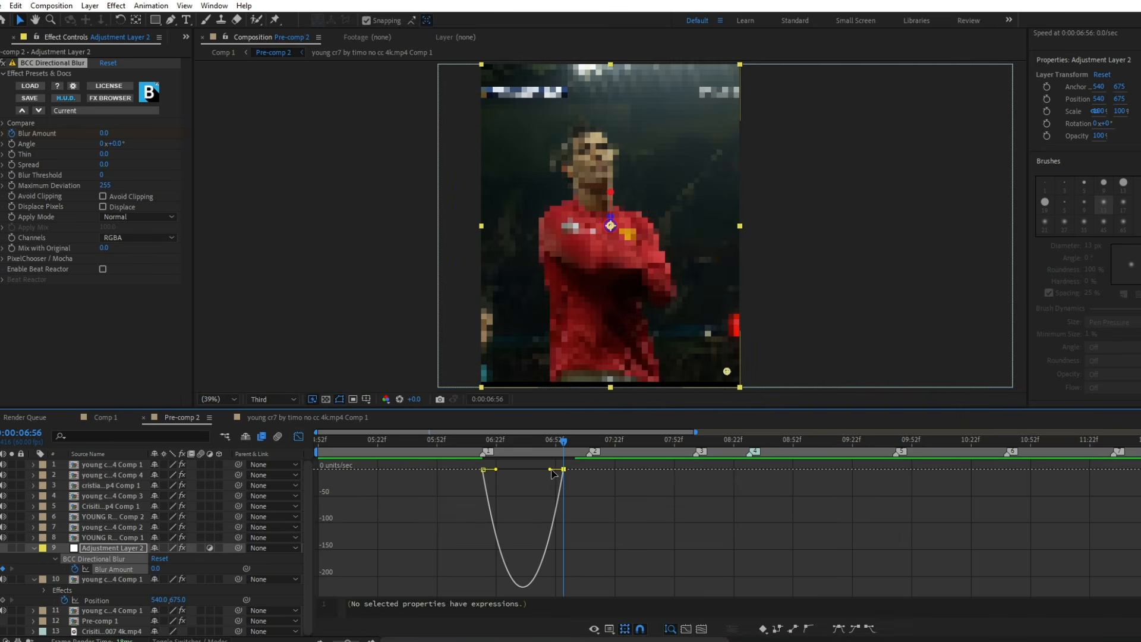
{"action": "left_click_drag", "start_coordinate": [552, 469], "coordinate": [484, 450]}
{"action": "left_click", "coordinate": [298, 436]}
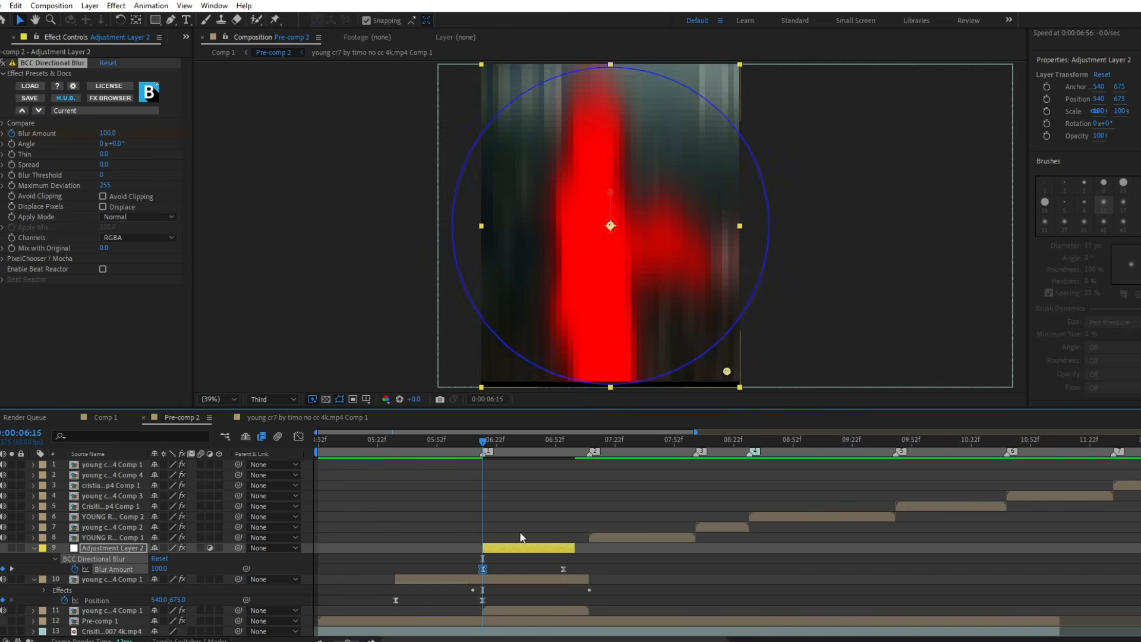
Apply the Exposure effect to the adjustment layer and keyframe its master exposure at 1.5 at 0:00:06:15.
{"action": "left_click", "coordinate": [516, 549]}
{"action": "key", "text": "ctrl+space"}
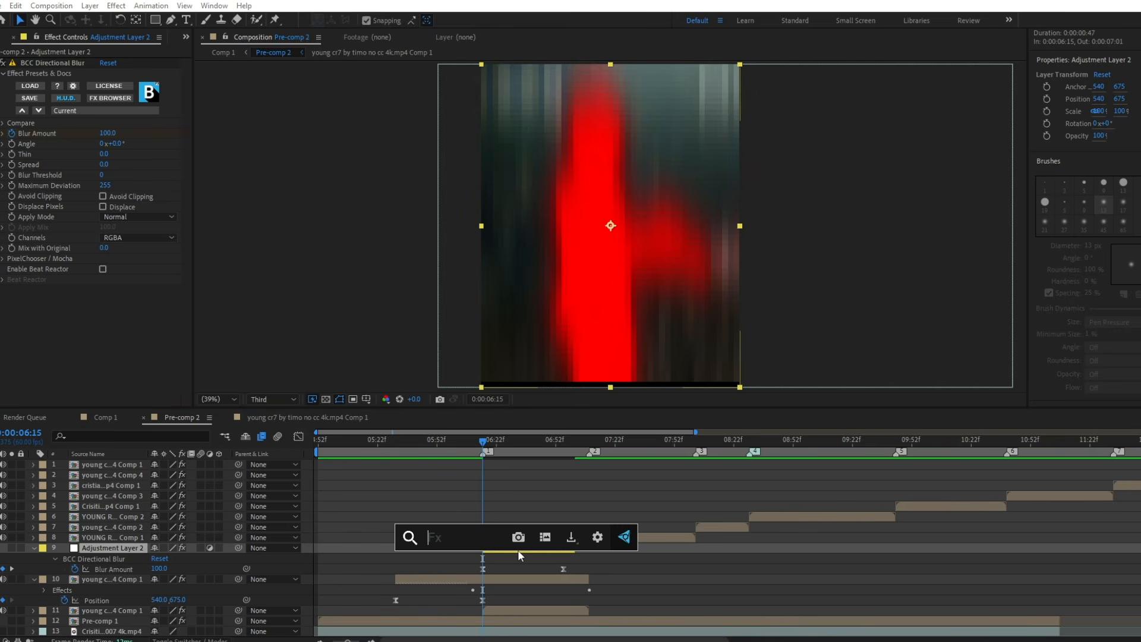
{"action": "type", "text": "expo"}
{"action": "left_click", "coordinate": [494, 530]}
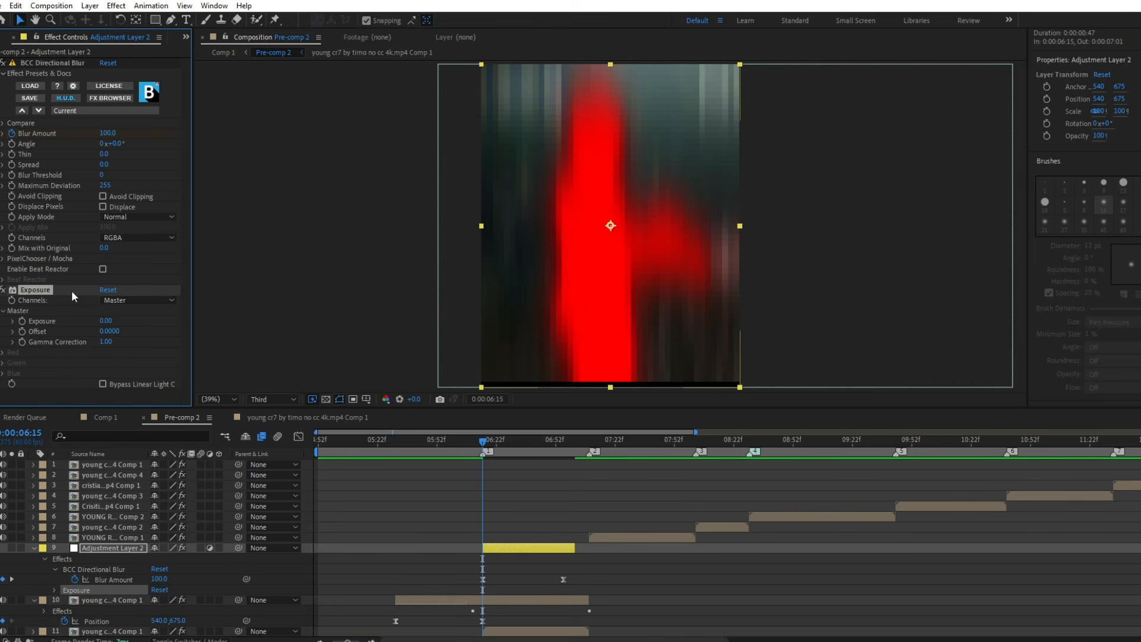
{"action": "left_click", "coordinate": [100, 320]}
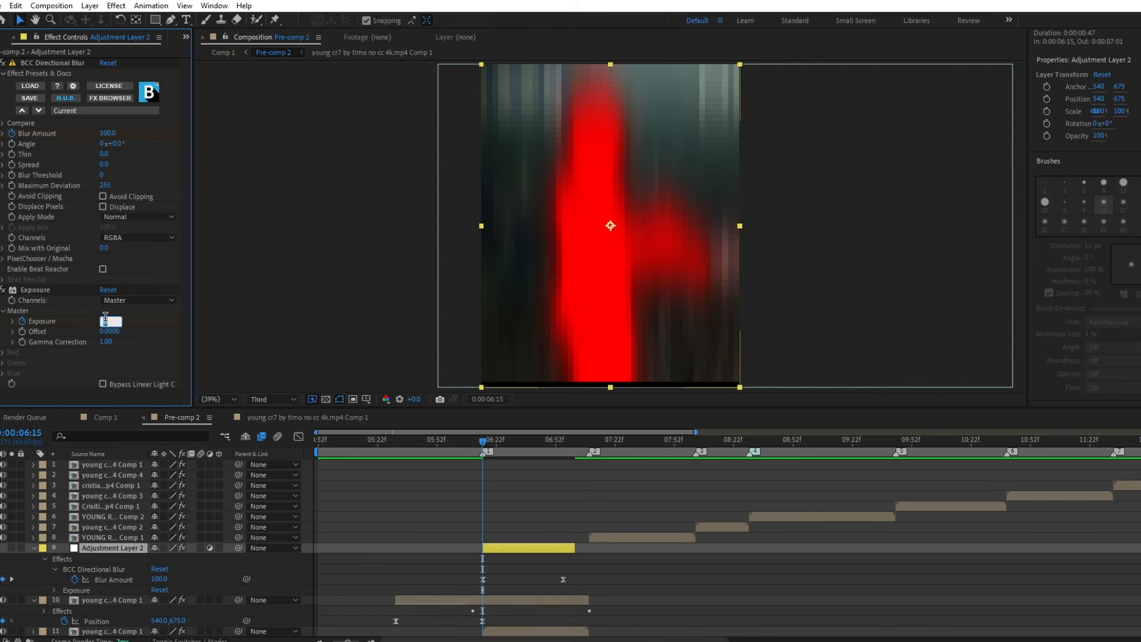
{"action": "type", "text": "1"}
{"action": "key", "text": "Return"}
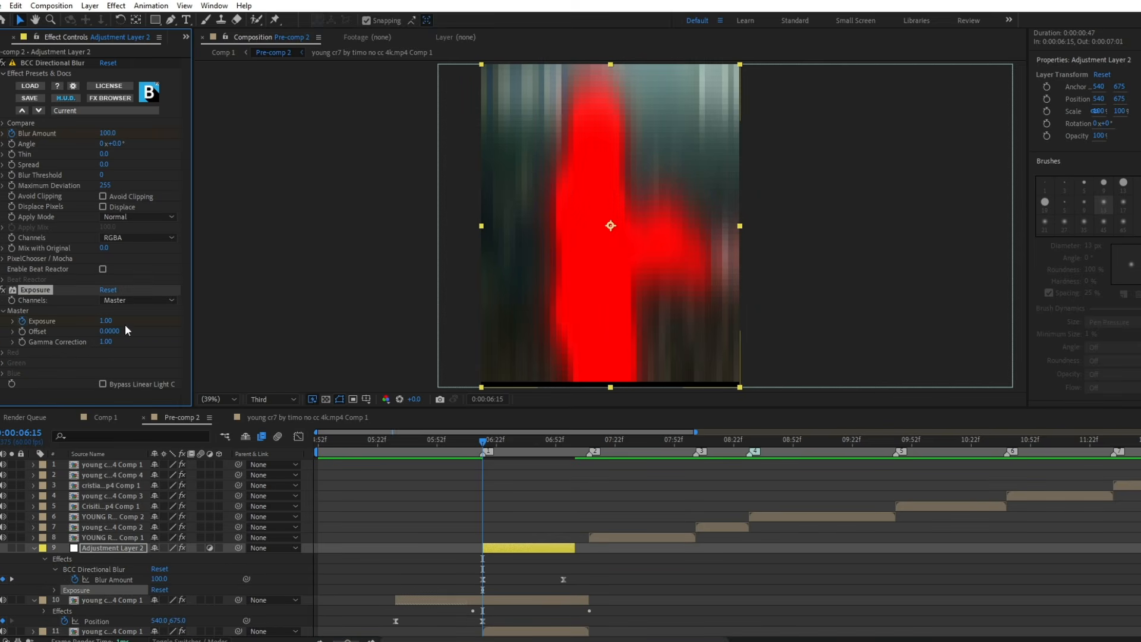
{"action": "left_click", "coordinate": [107, 320]}
{"action": "type", "text": "1.5"}
{"action": "key", "text": "Return"}
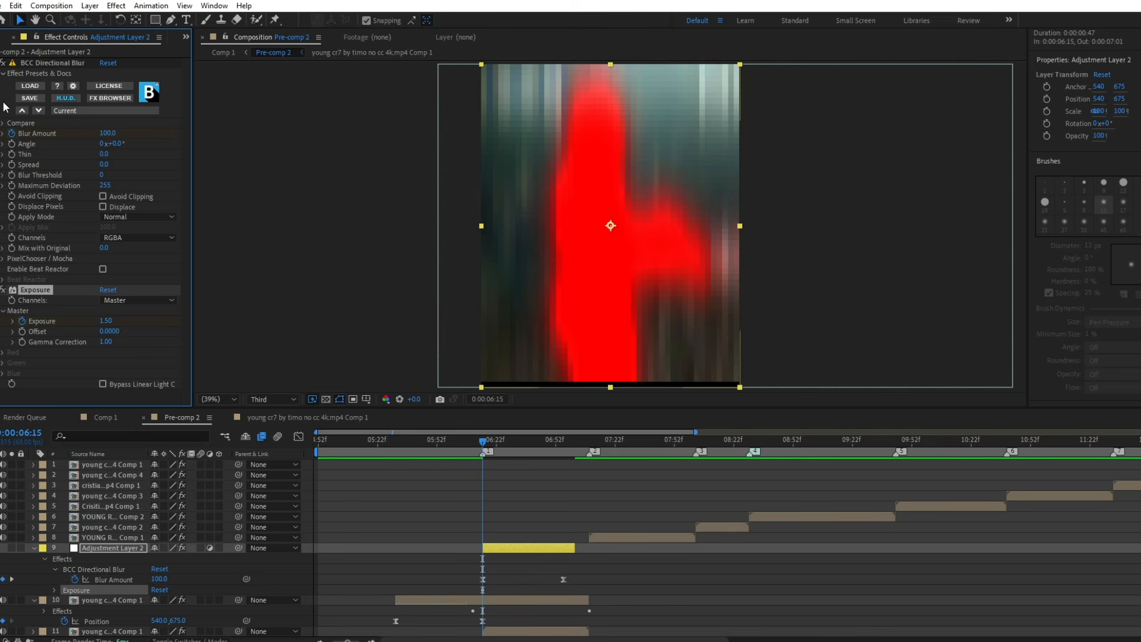
{"action": "left_click", "coordinate": [1, 63]}
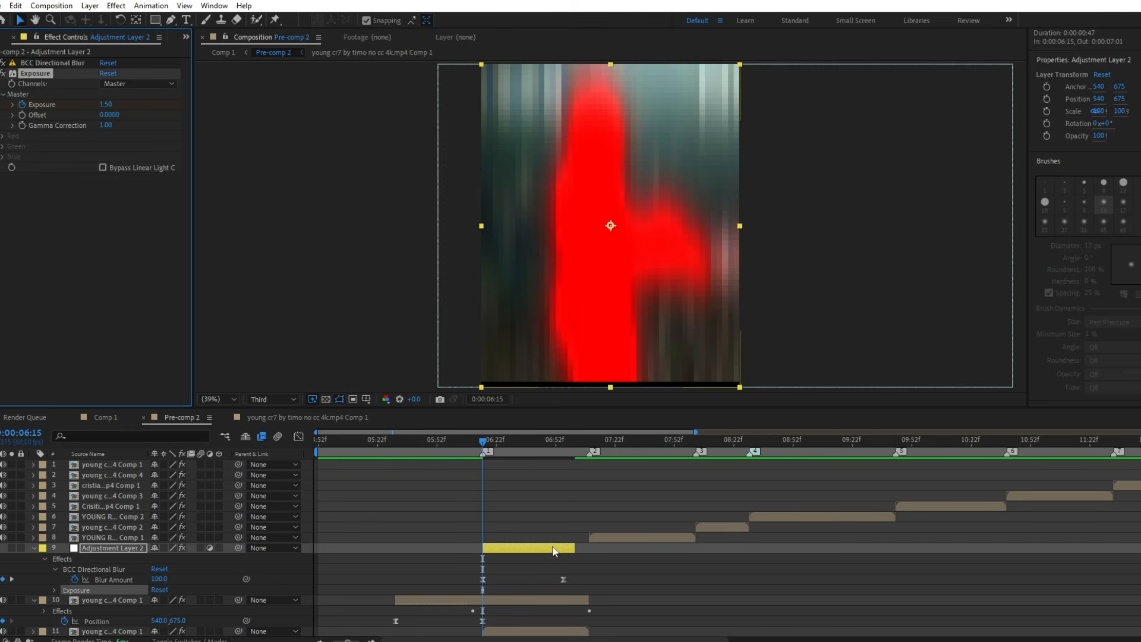
Keyframe the master exposure at 0 at 0:00:06:52 and easy-ease both exposure keyframes.
{"action": "left_click_drag", "start_coordinate": [516, 443], "coordinate": [555, 461]}
{"action": "left_click", "coordinate": [157, 590]}
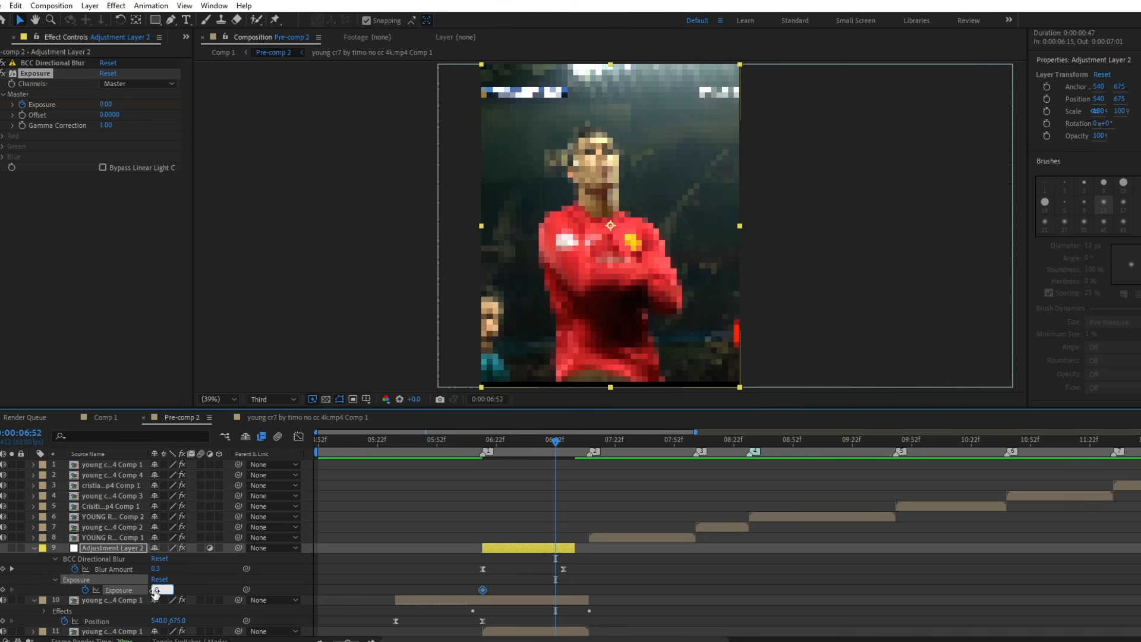
{"action": "type", "text": "0"}
{"action": "key", "text": "Return"}
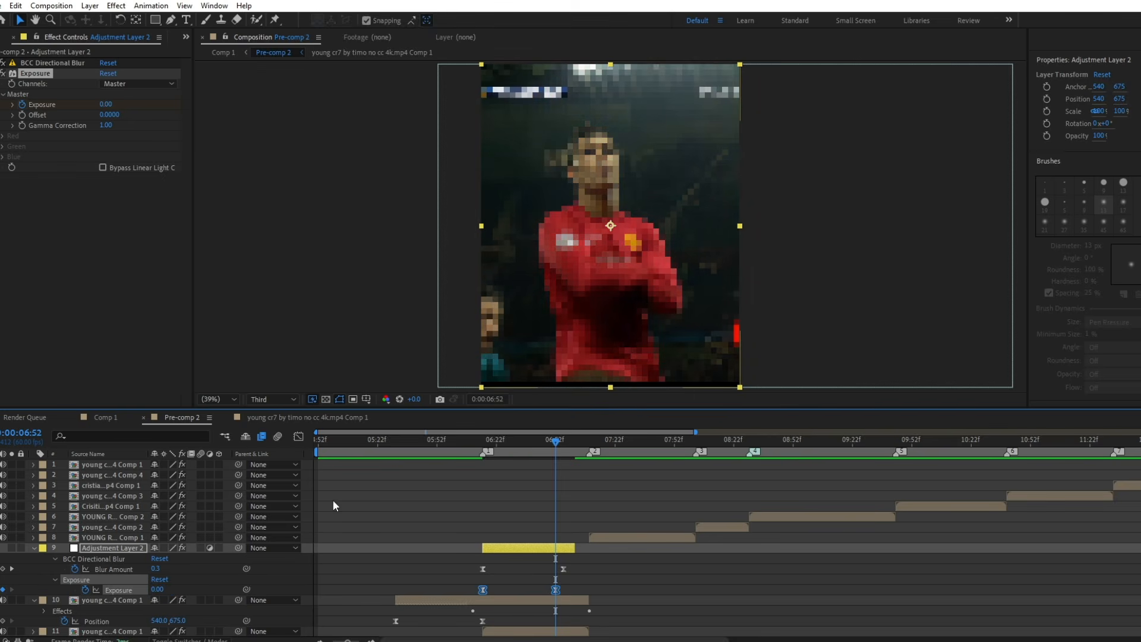
Shape the Exposure speed graph so the flash fades fastest just after 0:00:06:15 and eases out slowly.
{"action": "left_click", "coordinate": [299, 437]}
{"action": "left_click_drag", "start_coordinate": [516, 499], "coordinate": [485, 443]}
{"action": "left_click", "coordinate": [299, 436]}
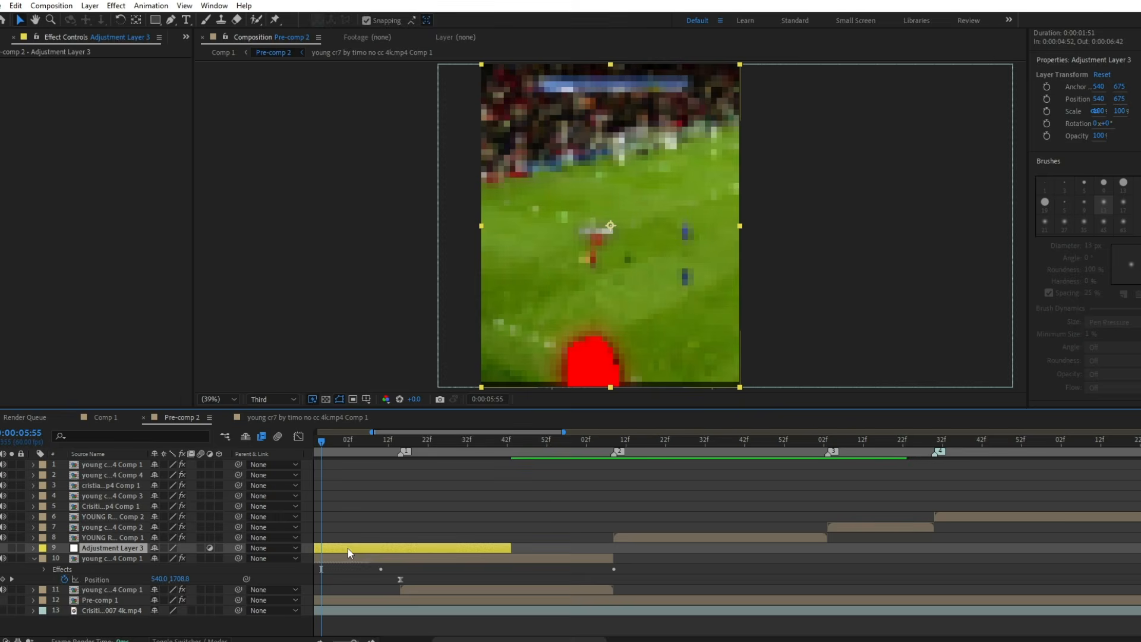
Split the new adjustment layer at 0:00:05:55 and delete the part before it.
{"action": "key", "text": "ctrl+shift+d"}
{"action": "left_click", "coordinate": [318, 557]}
{"action": "key", "text": "Delete"}
Move the playhead to 0:00:06:15 and apply the Twitch effect to the trimmed adjustment layer.
{"action": "left_click", "coordinate": [405, 444]}
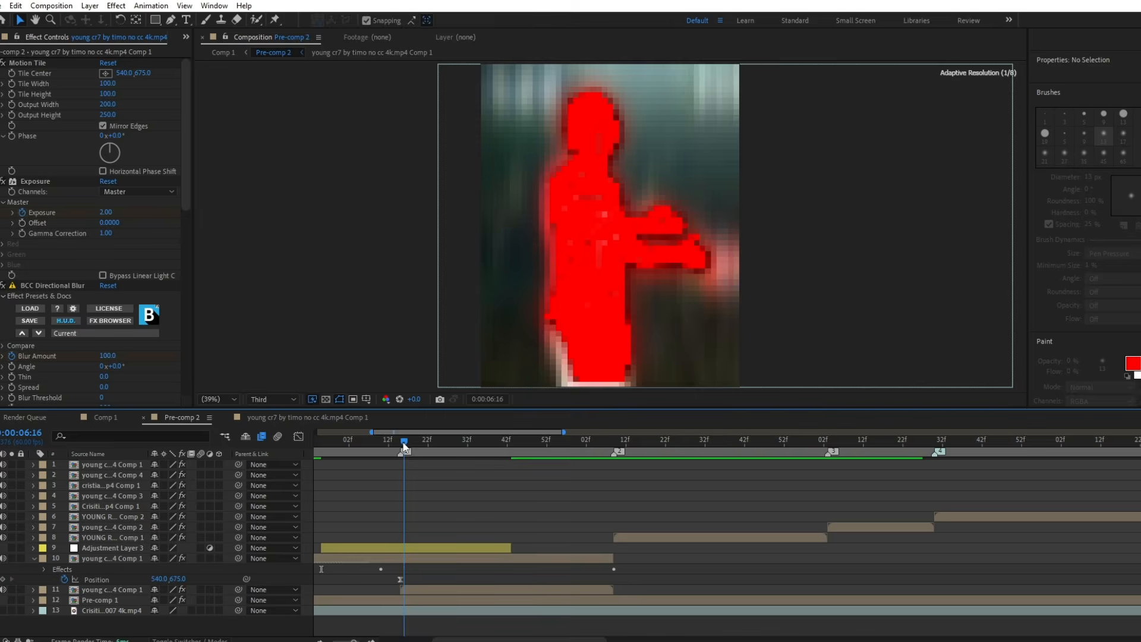
{"action": "left_click_drag", "start_coordinate": [405, 447], "coordinate": [401, 447]}
{"action": "left_click", "coordinate": [412, 548]}
{"action": "key", "text": "ctrl+space"}
{"action": "type", "text": "t"}
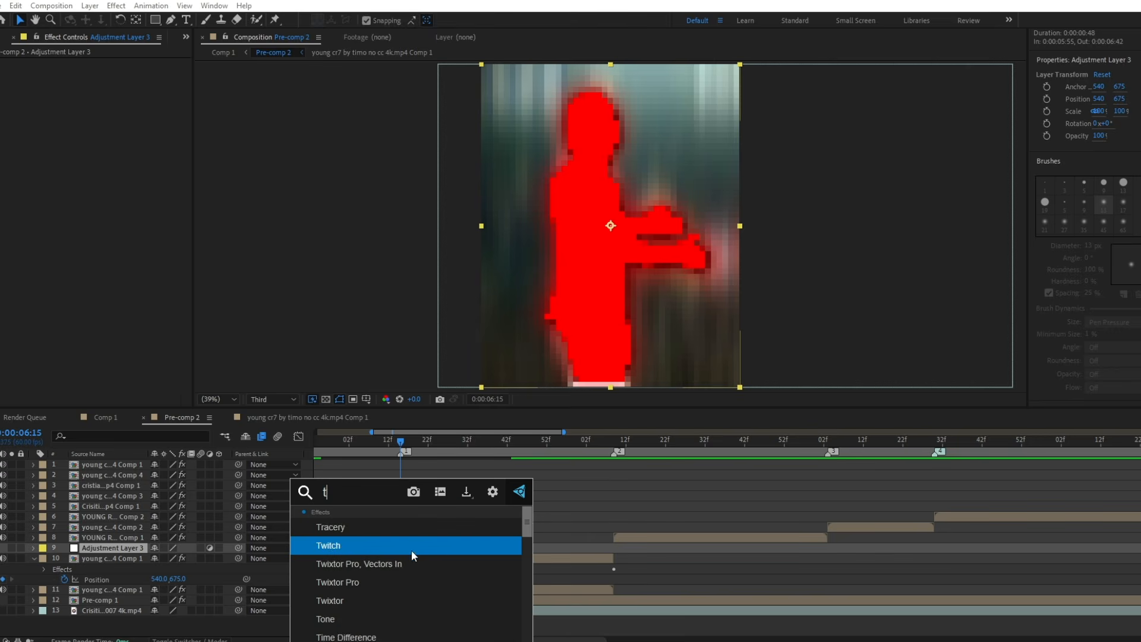
{"action": "type", "text": "wi"}
{"action": "left_click", "coordinate": [354, 529]}
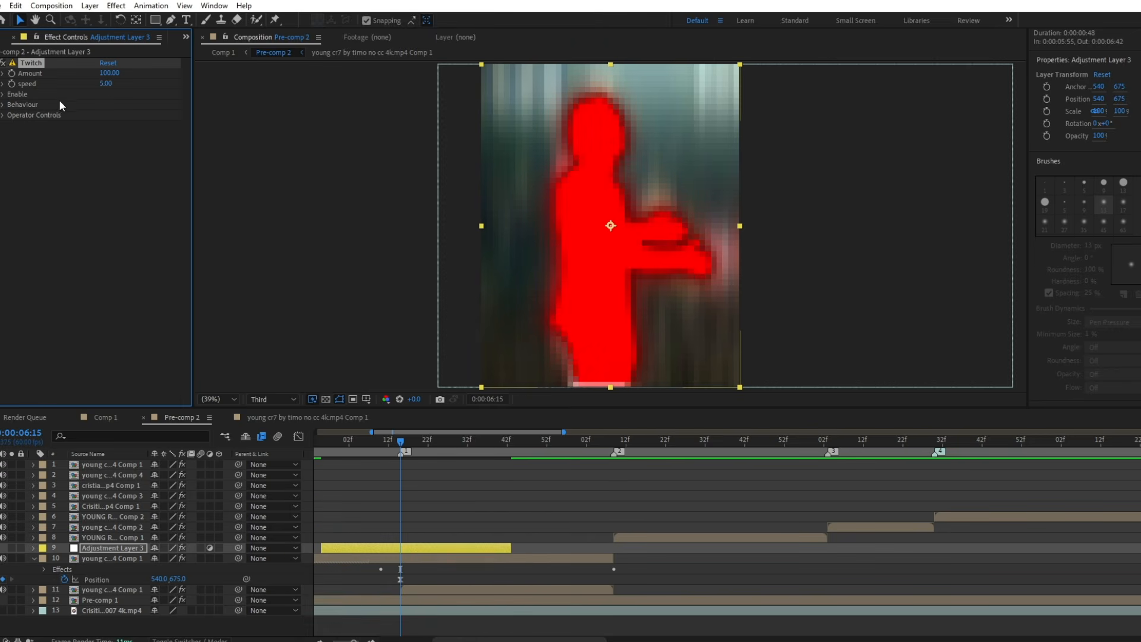
Set the Twitch amount to 45 and speed to 30.
{"action": "left_click", "coordinate": [110, 73]}
{"action": "type", "text": "45"}
{"action": "left_click", "coordinate": [106, 84]}
{"action": "type", "text": "30"}
{"action": "key", "text": "Return"}
Enable the Blur, Light and Slide operators of the Twitch effect.
{"action": "left_click", "coordinate": [3, 94]}
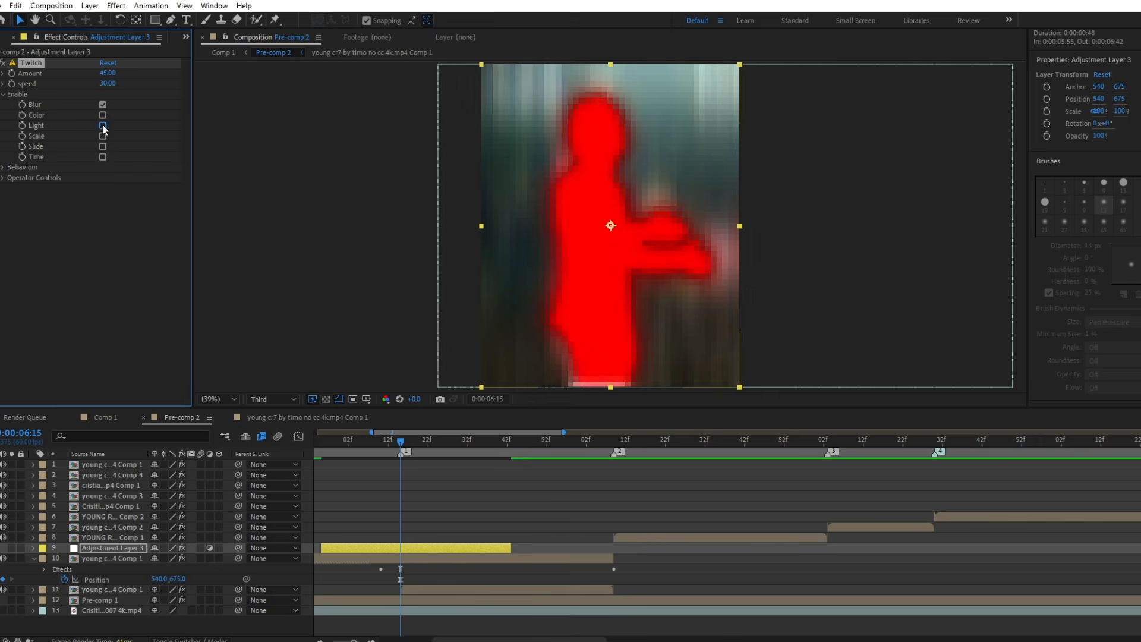
{"action": "left_click", "coordinate": [103, 125]}
{"action": "left_click", "coordinate": [102, 146]}
Set Twitch's Slide Amount to 35 in the Slide operator controls.
{"action": "left_click", "coordinate": [4, 177]}
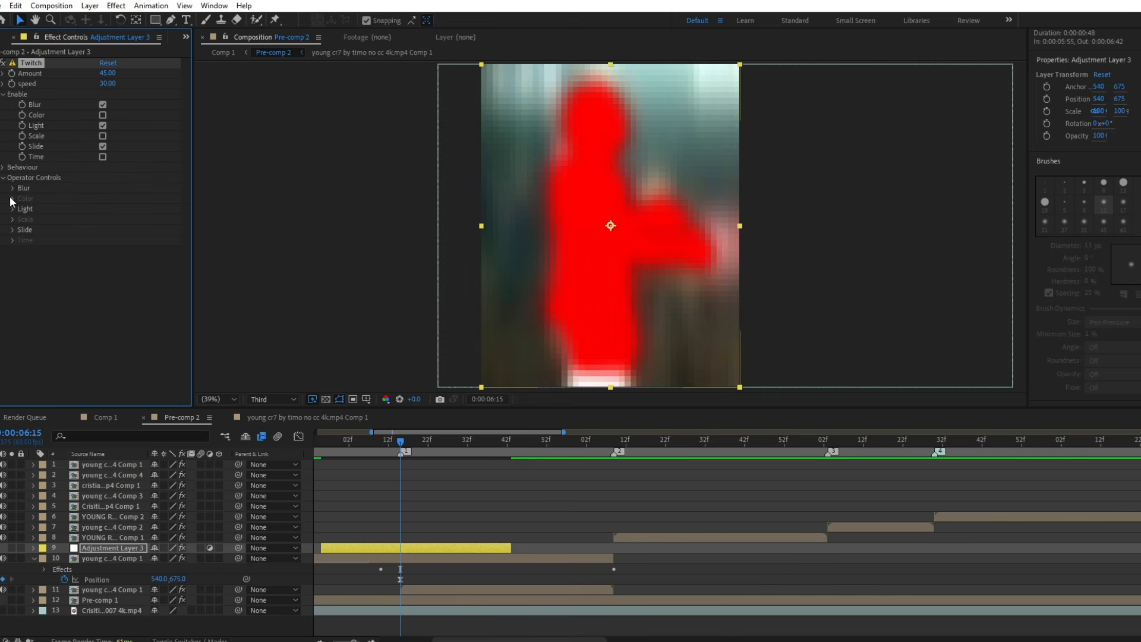
{"action": "left_click", "coordinate": [13, 230]}
{"action": "left_click", "coordinate": [107, 239]}
{"action": "type", "text": "3"}
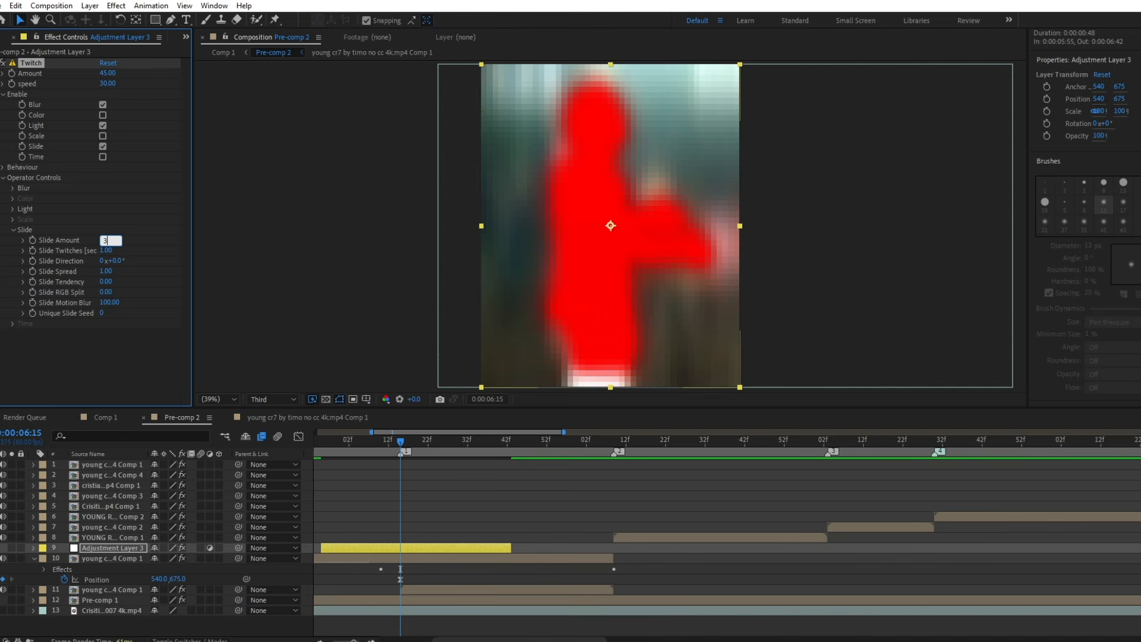
{"action": "type", "text": "5"}
{"action": "key", "text": "Return"}
{"action": "left_click", "coordinate": [13, 230]}
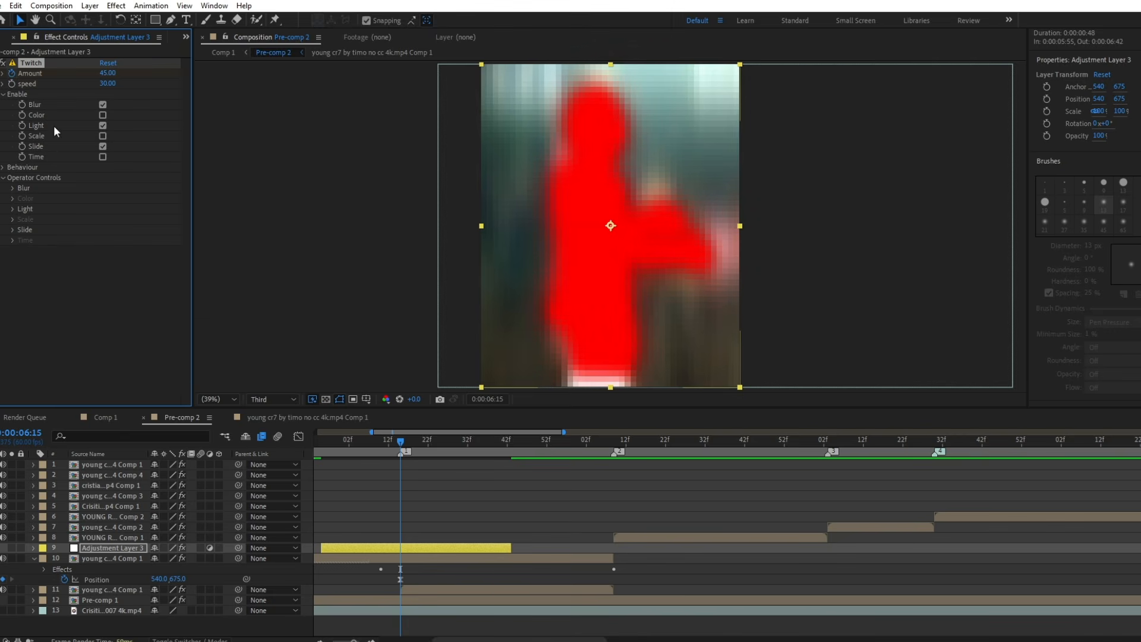
Keyframe the adjustment layer's Twitch Amount to 0 at its start, 0:00:05:55, and at its end, 0:00:06:43.
{"action": "key", "text": "u"}
{"action": "left_click_drag", "start_coordinate": [342, 443], "coordinate": [322, 444]}
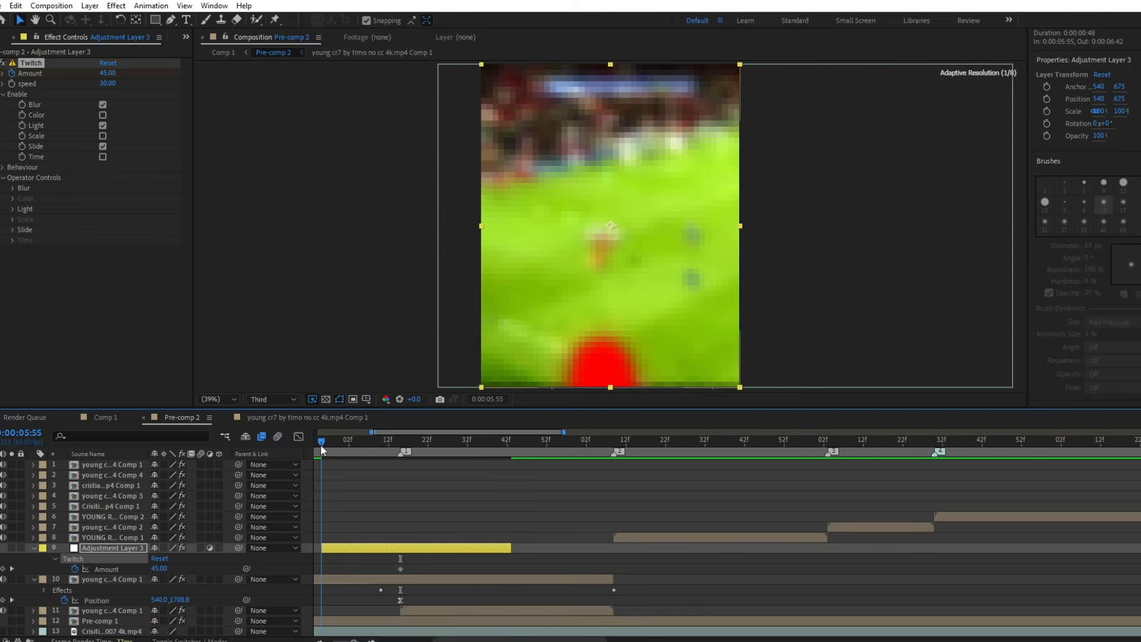
{"action": "left_click", "coordinate": [510, 441]}
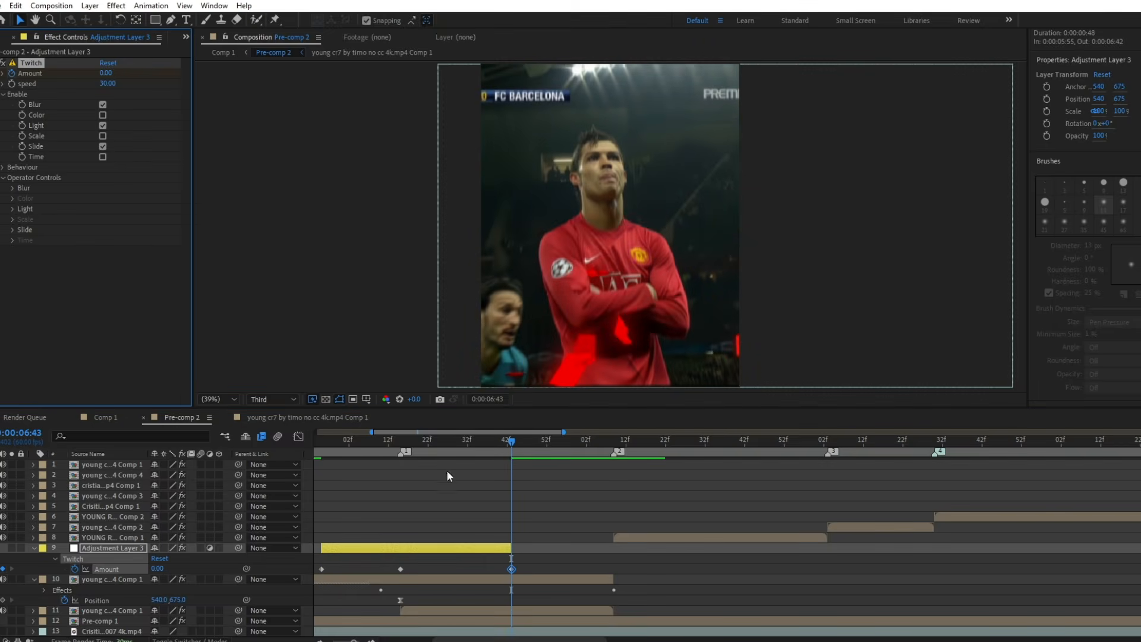
Easy Ease all three Twitch Amount keyframes and reshape their speed graph so the change is fastest just around the middle keyframe.
{"action": "left_click_drag", "start_coordinate": [540, 561], "coordinate": [318, 594]}
{"action": "key", "text": "F9"}
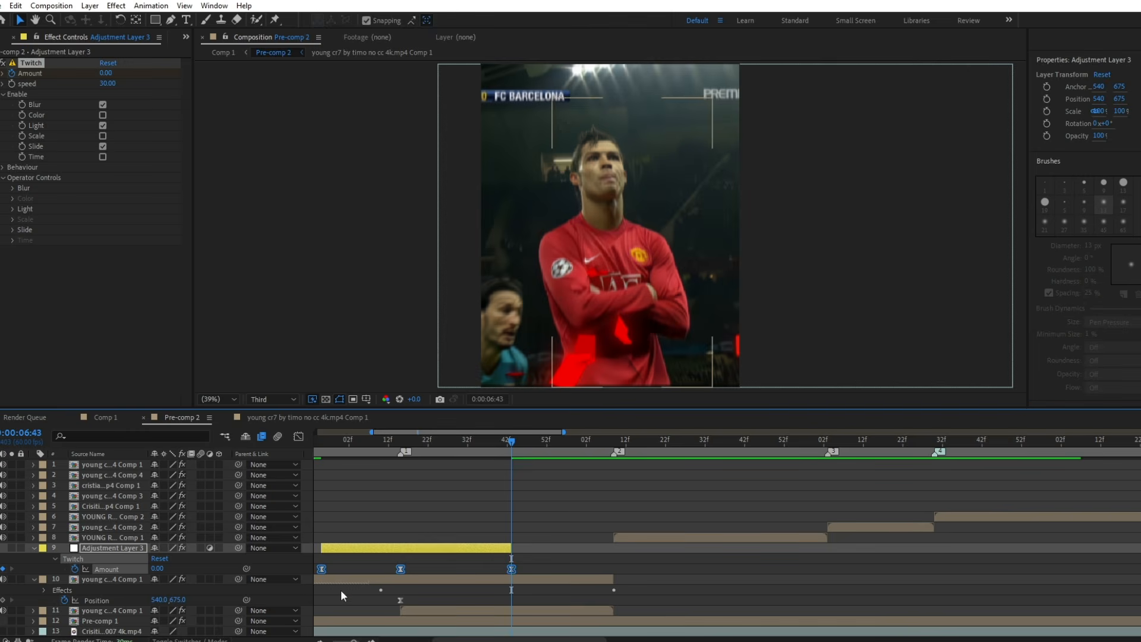
{"action": "left_click", "coordinate": [299, 436]}
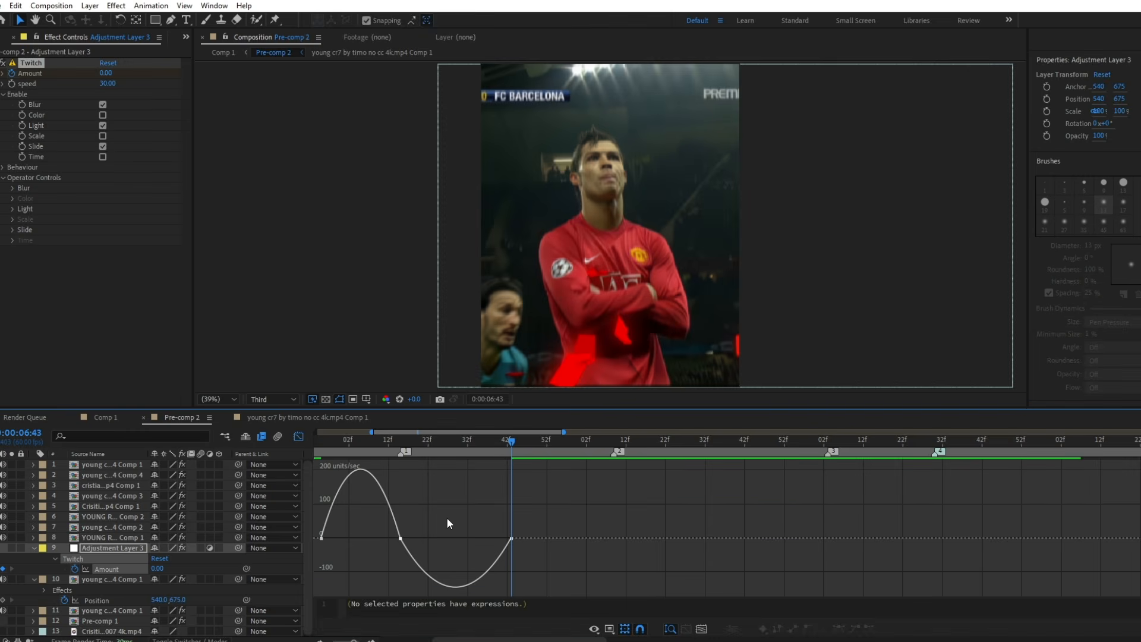
{"action": "left_click_drag", "start_coordinate": [386, 538], "coordinate": [403, 536]}
{"action": "left_click", "coordinate": [403, 534]}
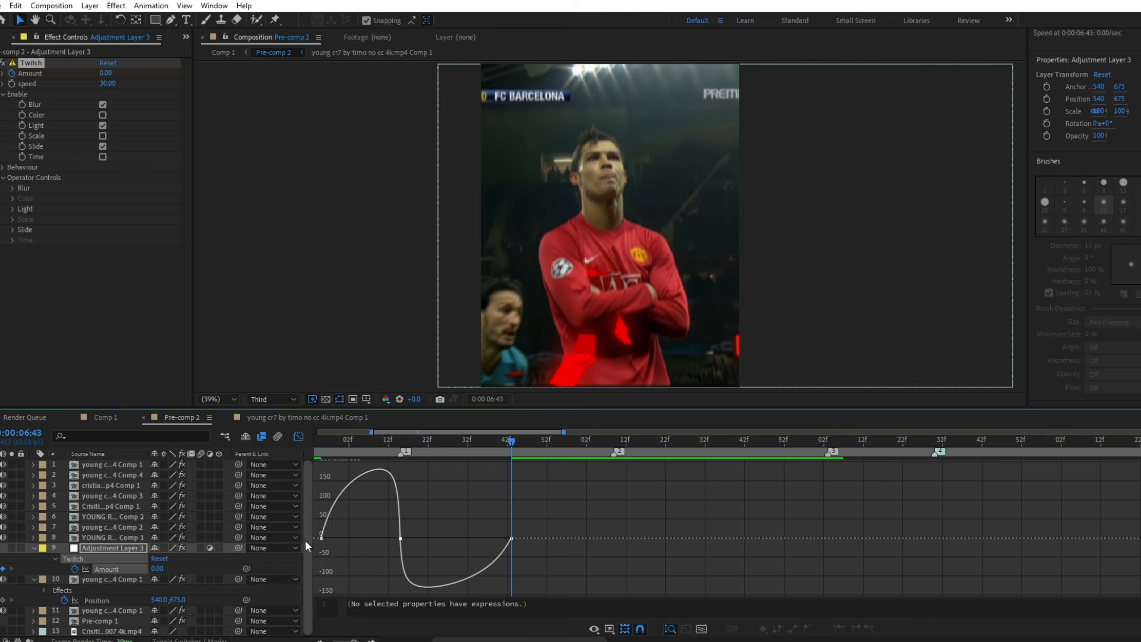
{"action": "left_click_drag", "start_coordinate": [333, 532], "coordinate": [365, 539]}
{"action": "left_click_drag", "start_coordinate": [499, 563], "coordinate": [462, 564]}
{"action": "left_click", "coordinate": [296, 439]}
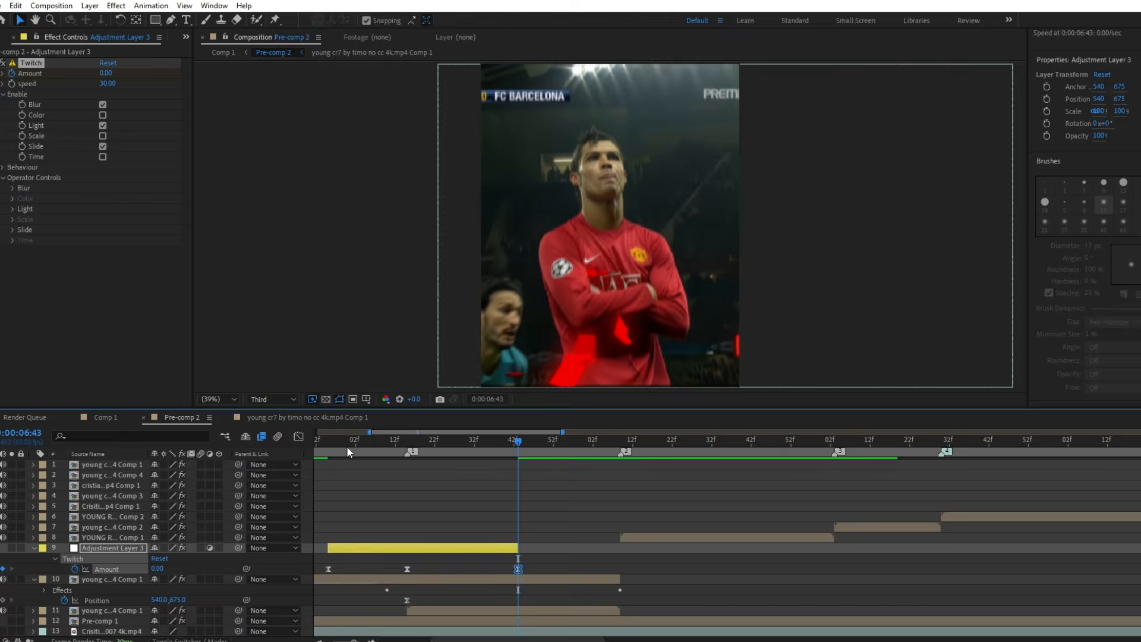
Play back the red cut-out's slide-in and shatter to check the Twitch shake around the first marker.
{"action": "left_click_drag", "start_coordinate": [333, 446], "coordinate": [310, 452]}
{"action": "key", "text": "space"}
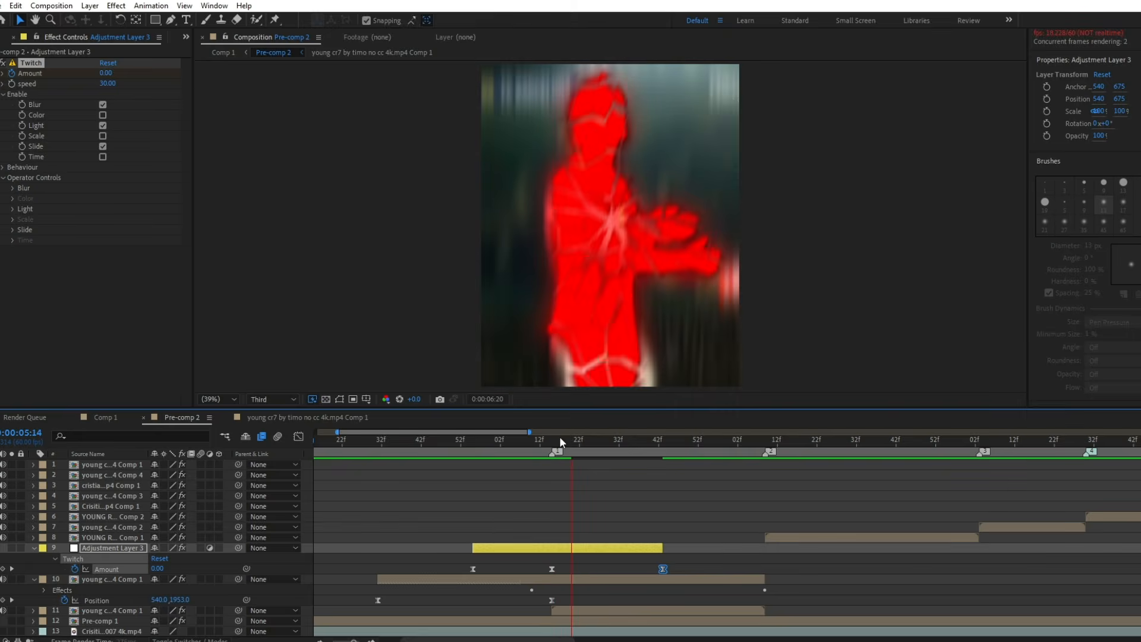
{"action": "left_click", "coordinate": [403, 441]}
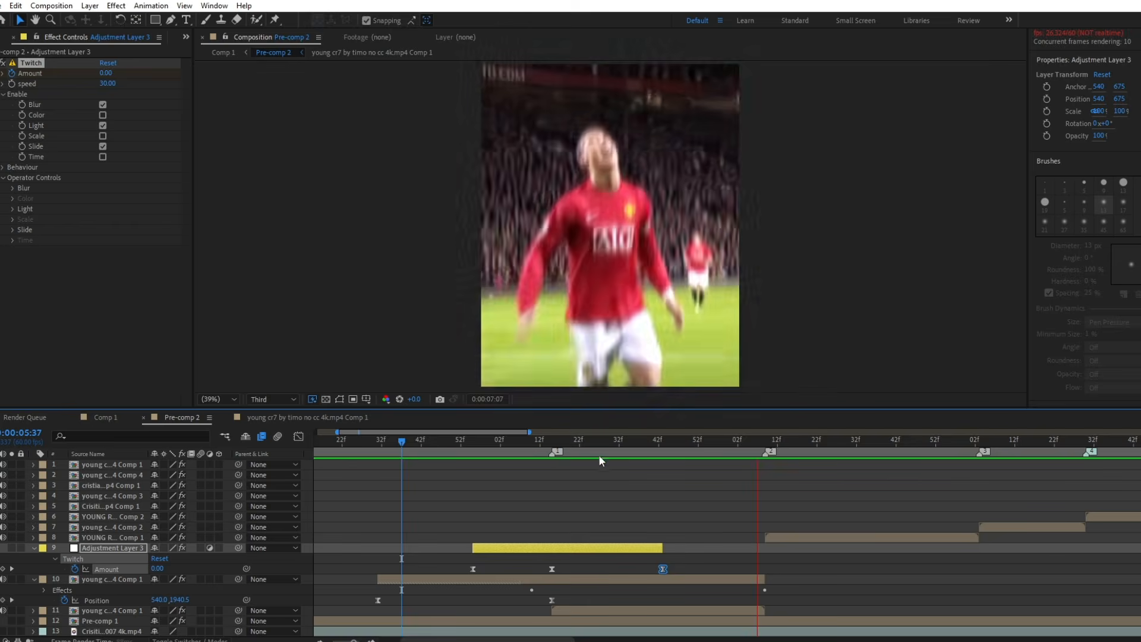
{"action": "key", "text": "space"}
Fit the full edit in the timeline and preview it from the beginning at 0:00:04:52.
{"action": "key", "text": "Home"}
{"action": "key", "text": ";"}
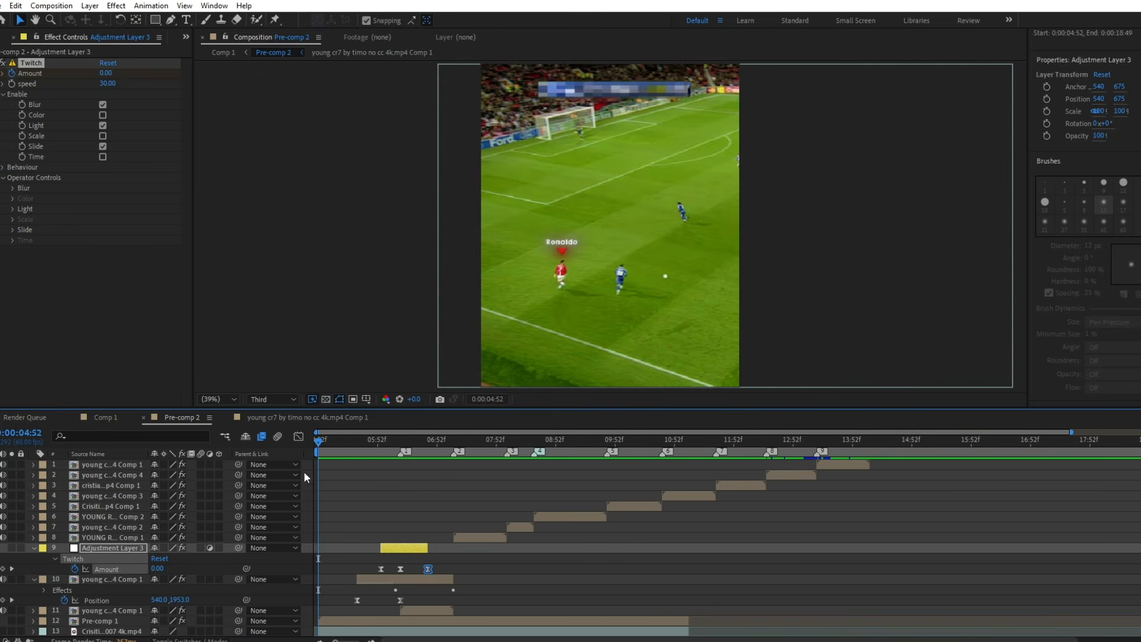
{"action": "key", "text": "space"}
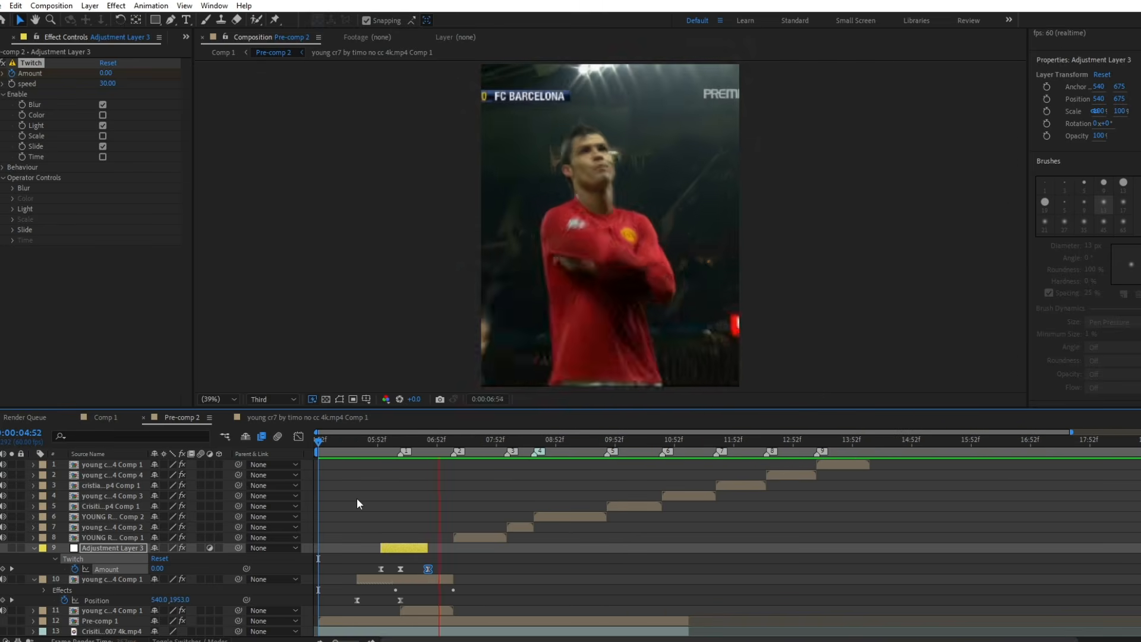